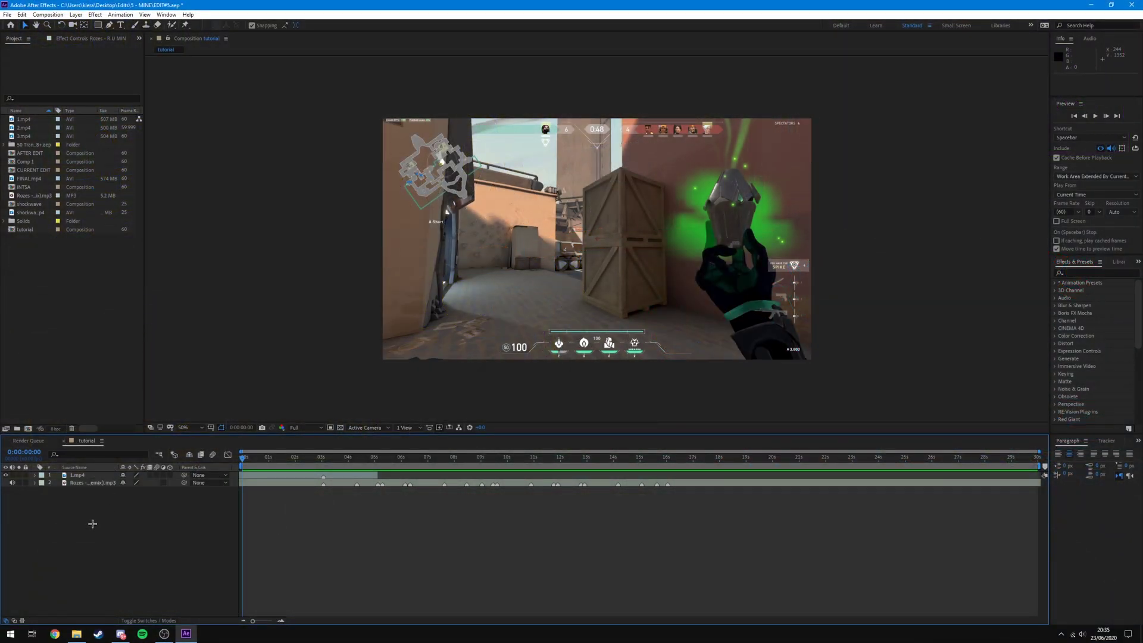
pyautogui.click(50, 269)
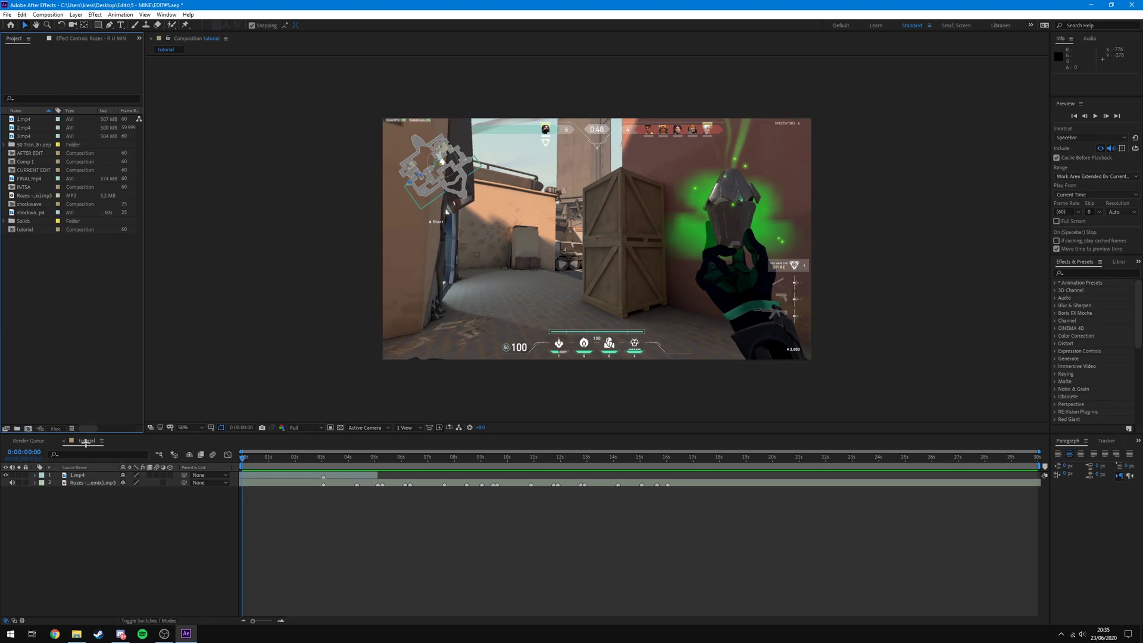
pyautogui.click(83, 476)
pyautogui.click(89, 482)
pyautogui.moveTo(92, 509); pyautogui.dragTo(64, 446)
pyautogui.click(117, 496)
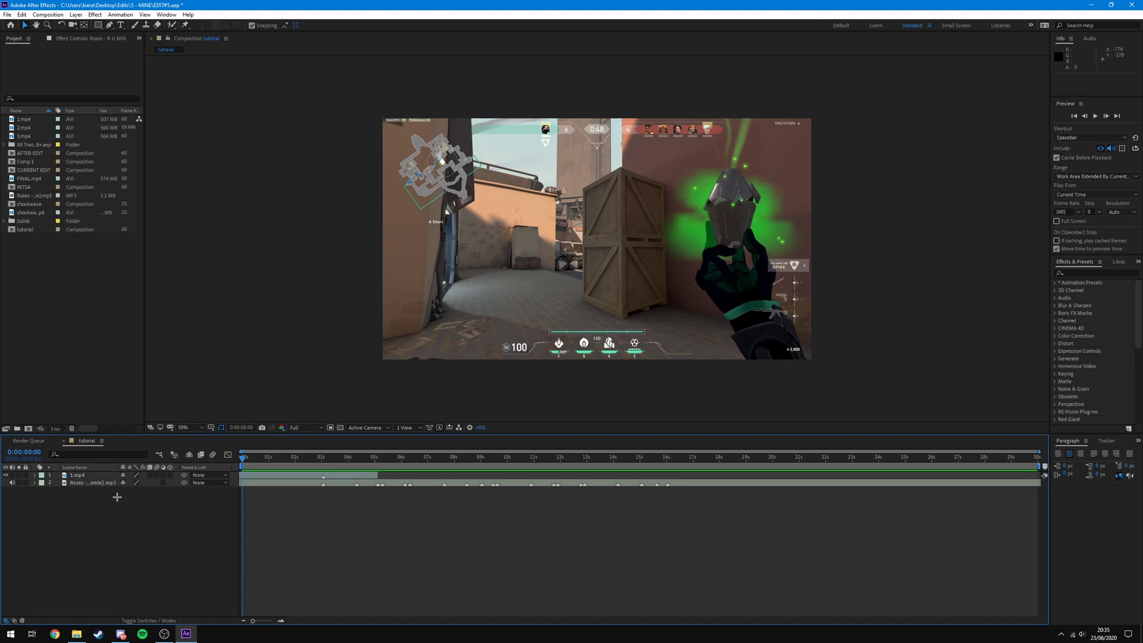
pyautogui.moveTo(70, 500); pyautogui.dragTo(119, 450)
pyautogui.click(93, 475)
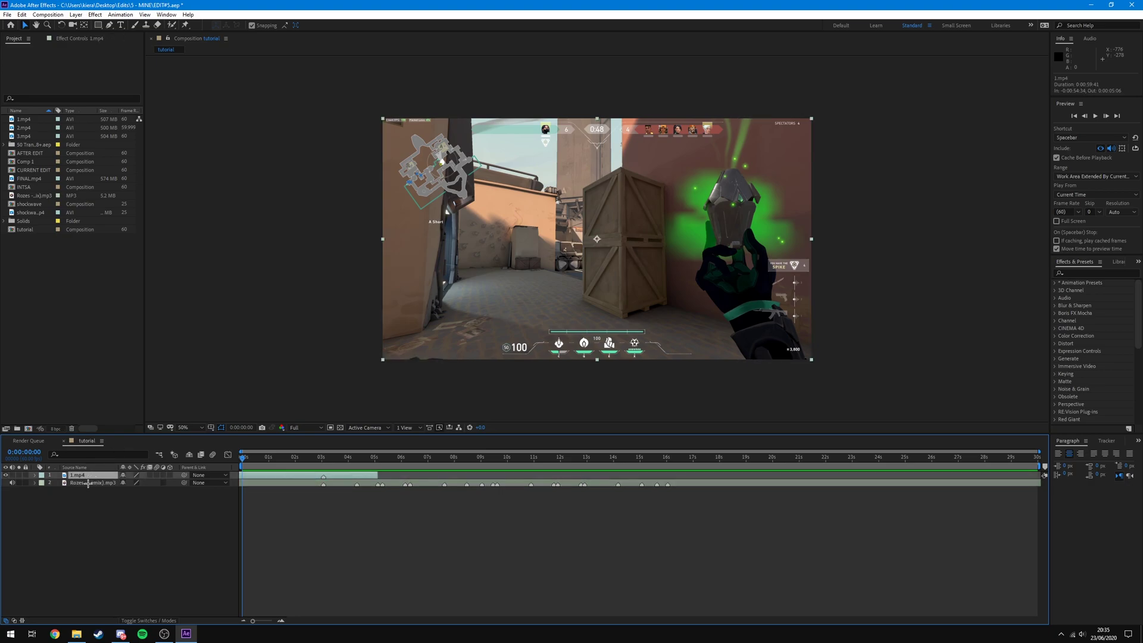
pyautogui.click(88, 484)
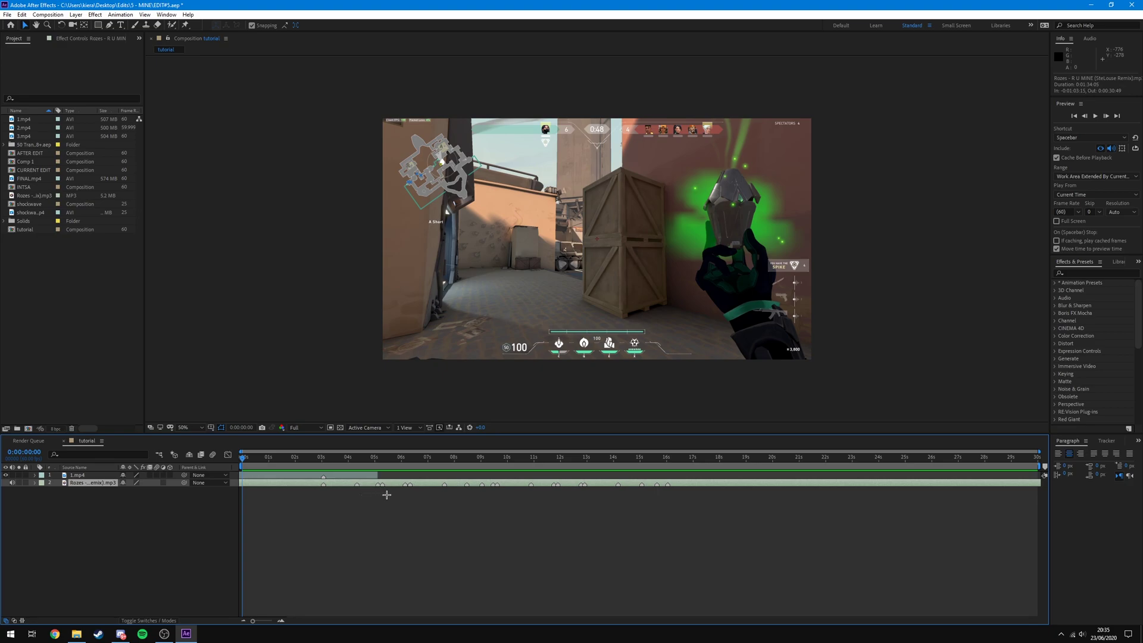
# Step: Select the 1.mp4 layer and place the playhead on its marker at the kill shot, at 0:00:03:04
pyautogui.click(98, 476)
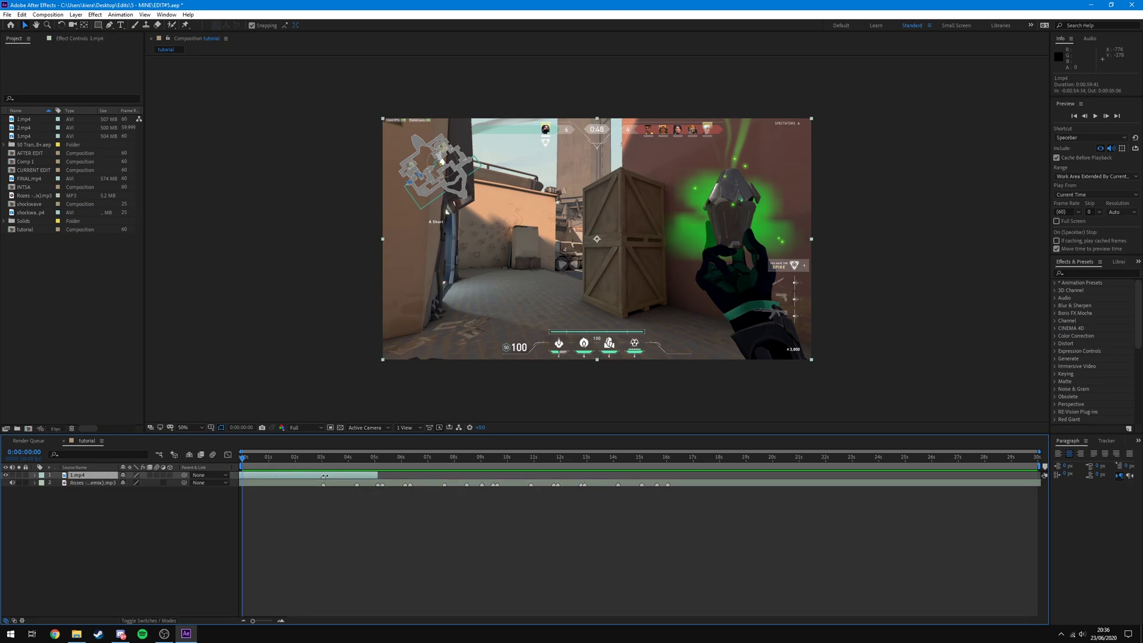
pyautogui.click(322, 459)
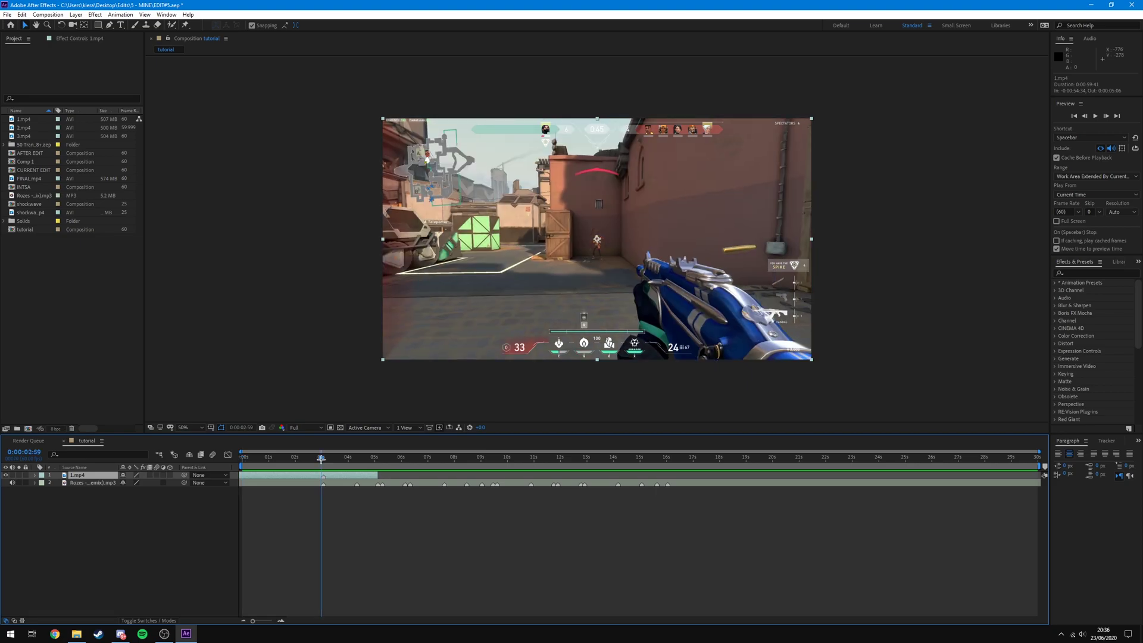
pyautogui.moveTo(323, 459); pyautogui.dragTo(324, 459)
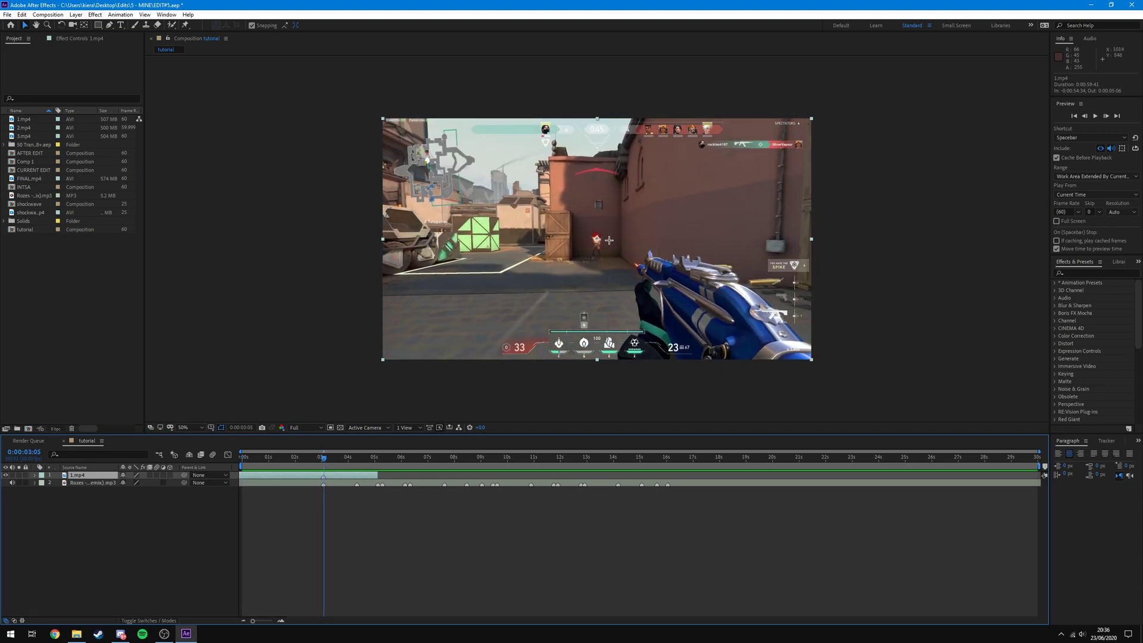
pyautogui.scroll(1, 570, 246)
pyautogui.scroll(-1, 579, 233)
pyautogui.click(322, 458)
pyautogui.moveTo(322, 459); pyautogui.dragTo(323, 468)
# Step: Reveal the Time Remap keyframes on the 1.mp4 layer
pyautogui.press('u')
pyautogui.moveTo(298, 485); pyautogui.dragTo(428, 479)
pyautogui.click(429, 479)
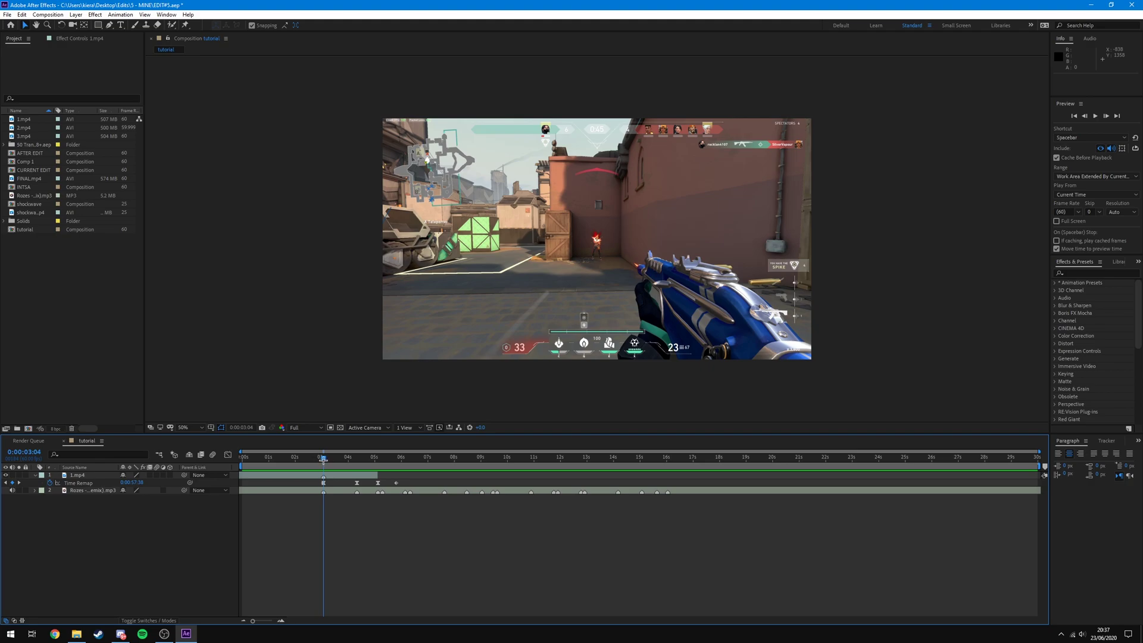
# Step: Preview the tutorial composition from the start through the time-remapped clip
pyautogui.press('Home')
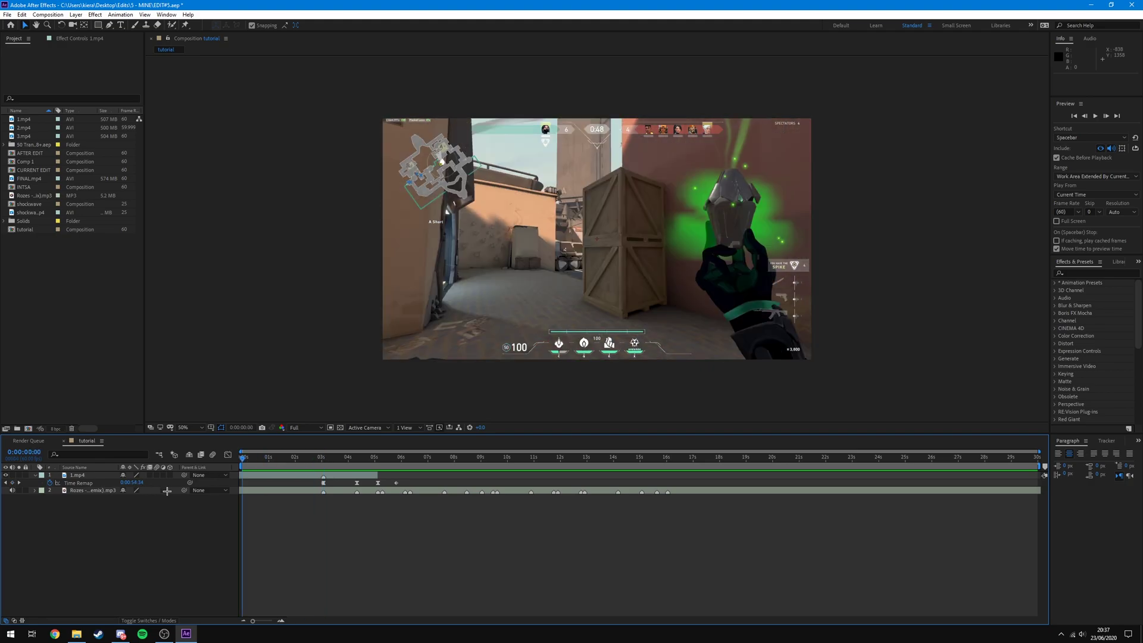
pyautogui.press('space')
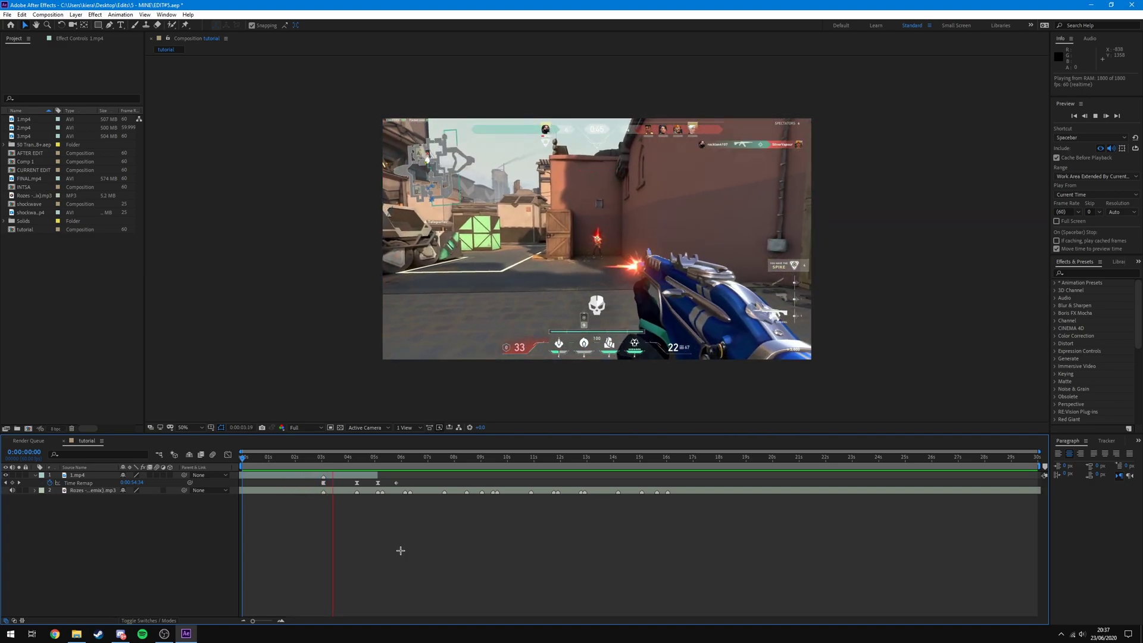
pyautogui.press('space')
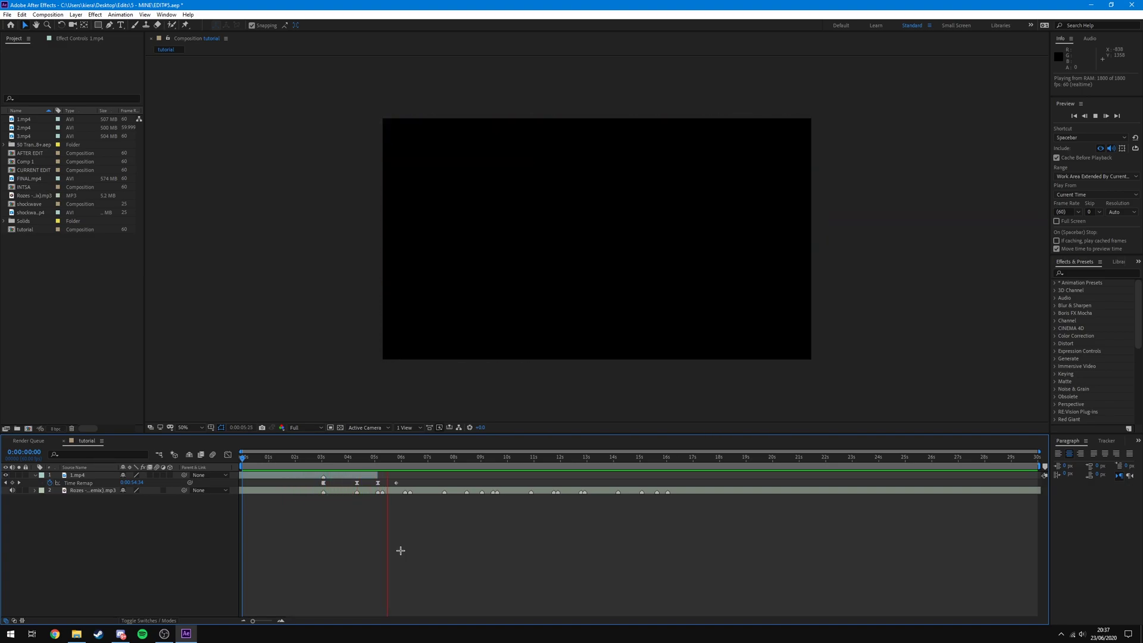
# Step: Return the playhead to 0:00:03:04 and examine the Time Remap keyframes on the 1.mp4 layer
pyautogui.click(323, 457)
pyautogui.moveTo(323, 457)
pyautogui.mouseDown()
pyautogui.moveTo(359, 458)
pyautogui.moveTo(323, 458)
pyautogui.mouseUp()
pyautogui.moveTo(409, 484); pyautogui.dragTo(295, 487)
pyautogui.click(377, 534)
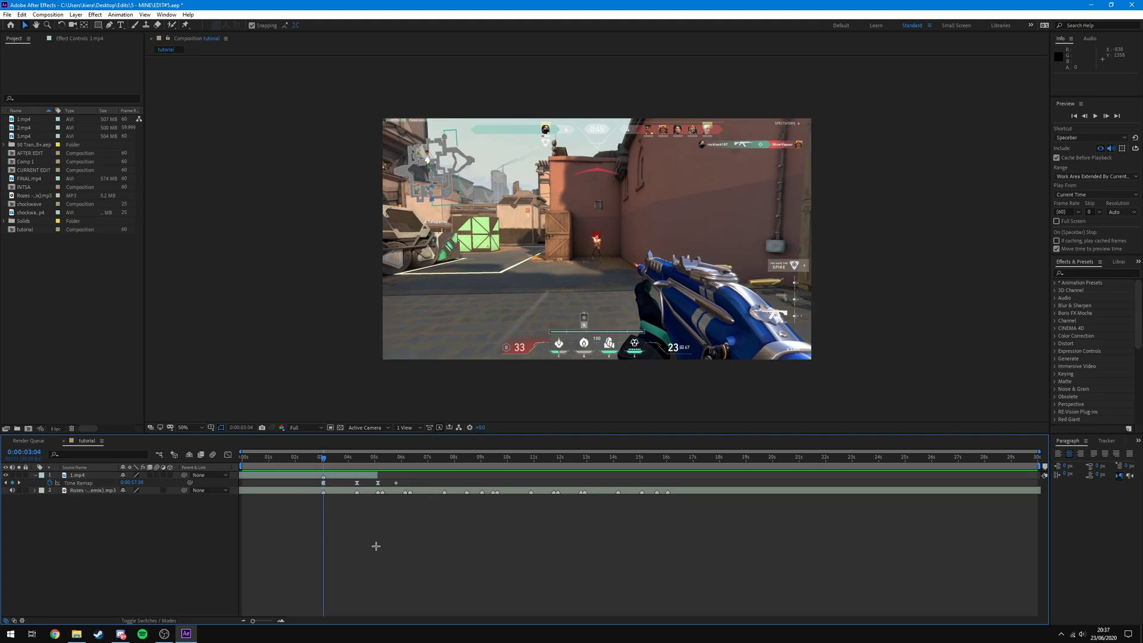
pyautogui.moveTo(412, 482); pyautogui.dragTo(316, 486)
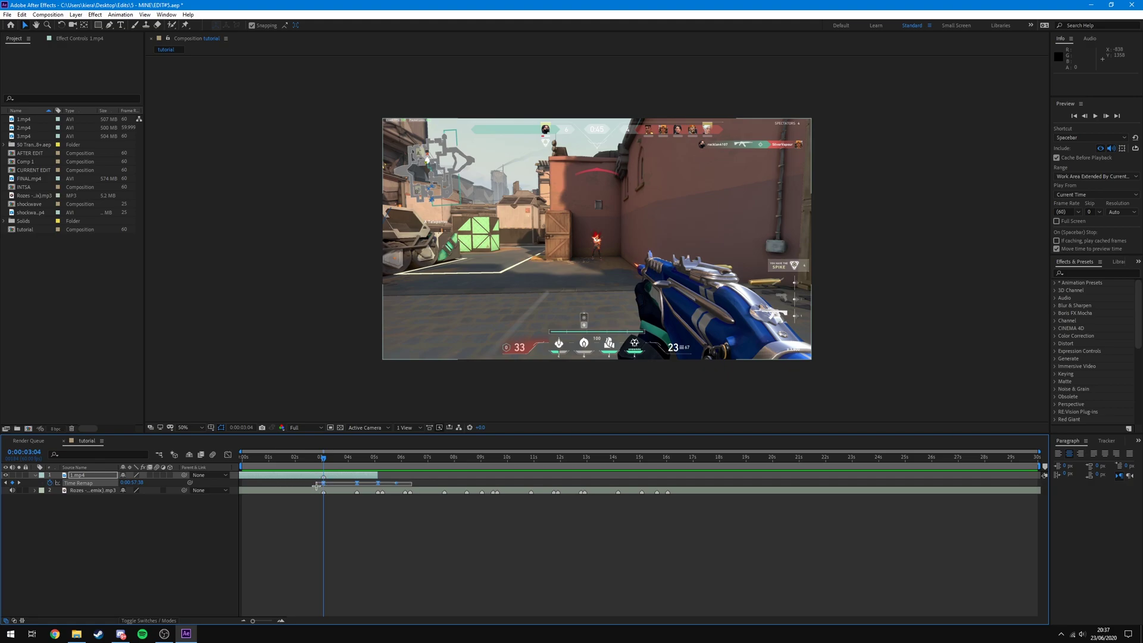
pyautogui.click(413, 518)
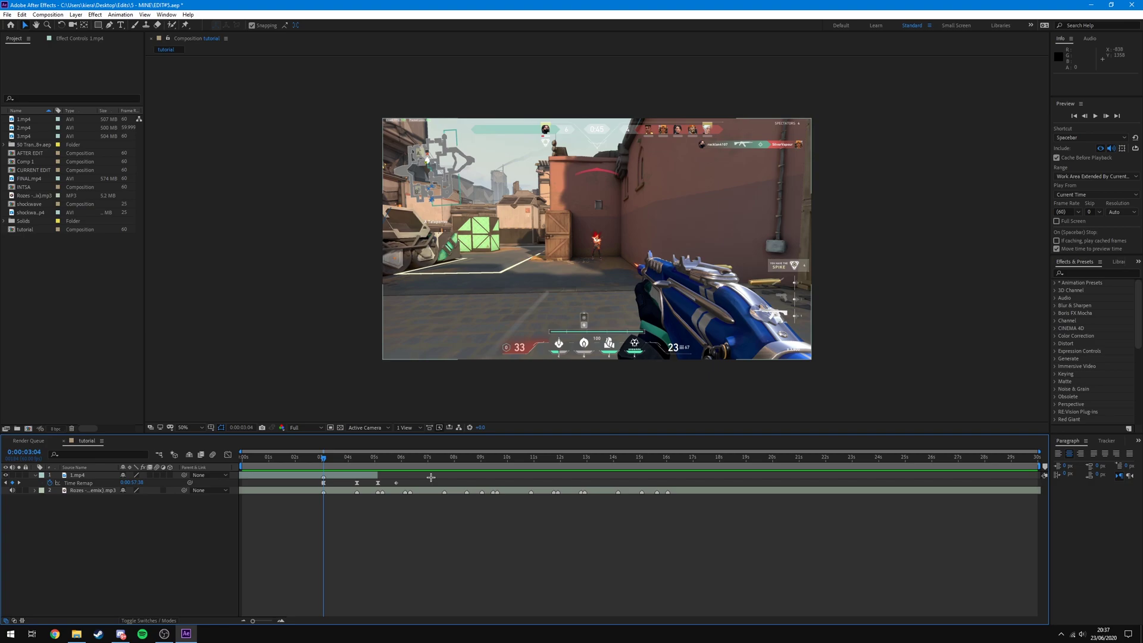
# Step: Add the shockwave.mp4 footage to the tutorial composition as a layer above 1.mp4
pyautogui.press('=')
pyautogui.moveTo(322, 458)
pyautogui.mouseDown()
pyautogui.moveTo(274, 460)
pyautogui.moveTo(326, 460)
pyautogui.moveTo(324, 470)
pyautogui.mouseUp()
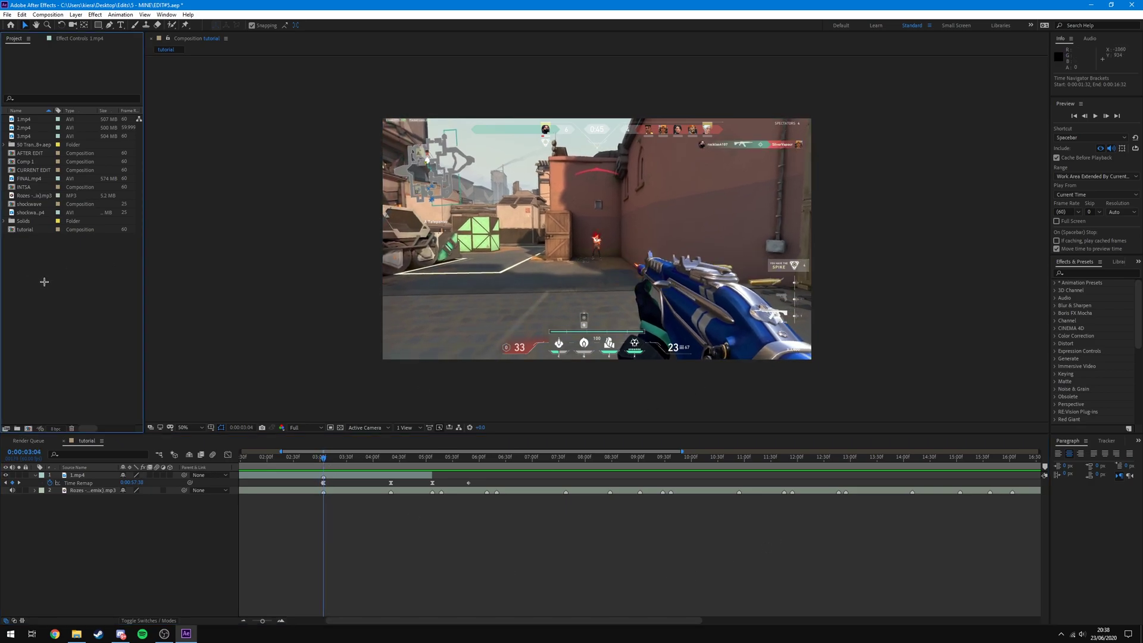
pyautogui.click(37, 212)
pyautogui.moveTo(38, 212); pyautogui.dragTo(289, 476)
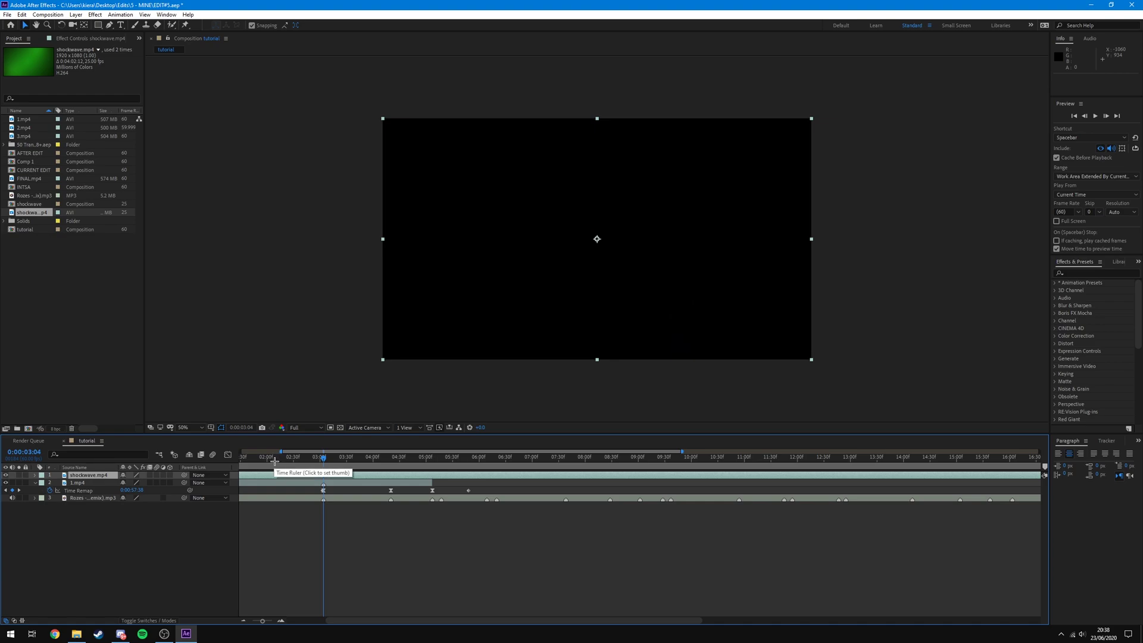
# Step: Scrub through the shockwave.mp4 layer in the timeline up to about 0:00:03:49 to examine the effect
pyautogui.moveTo(332, 620); pyautogui.dragTo(289, 621)
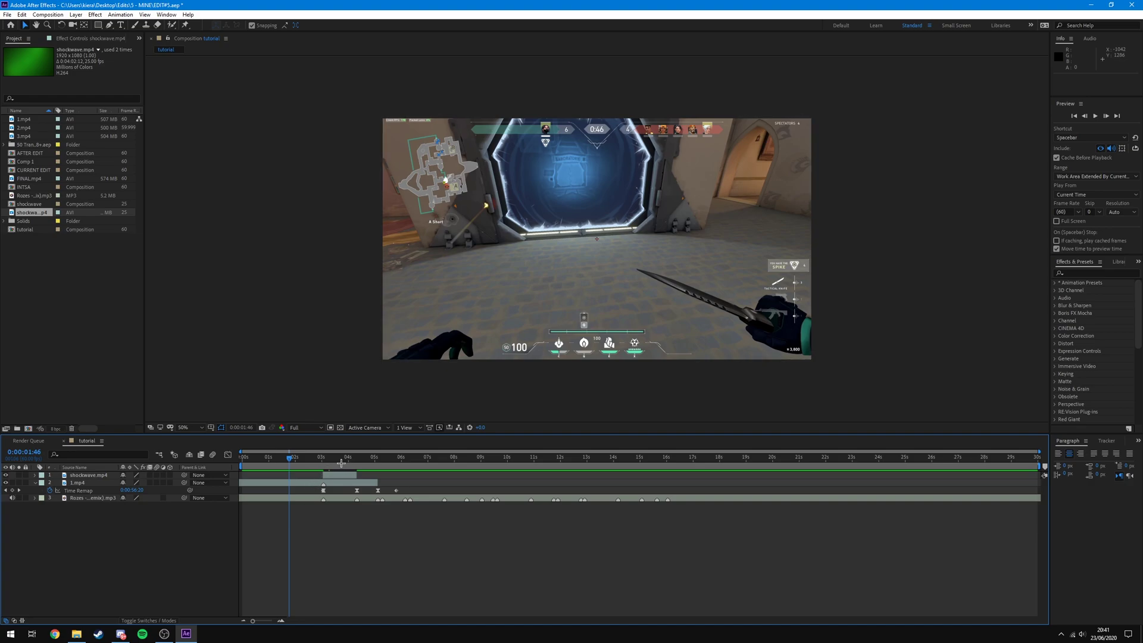
pyautogui.moveTo(325, 457); pyautogui.dragTo(317, 458)
pyautogui.press('=')
pyautogui.press('=')
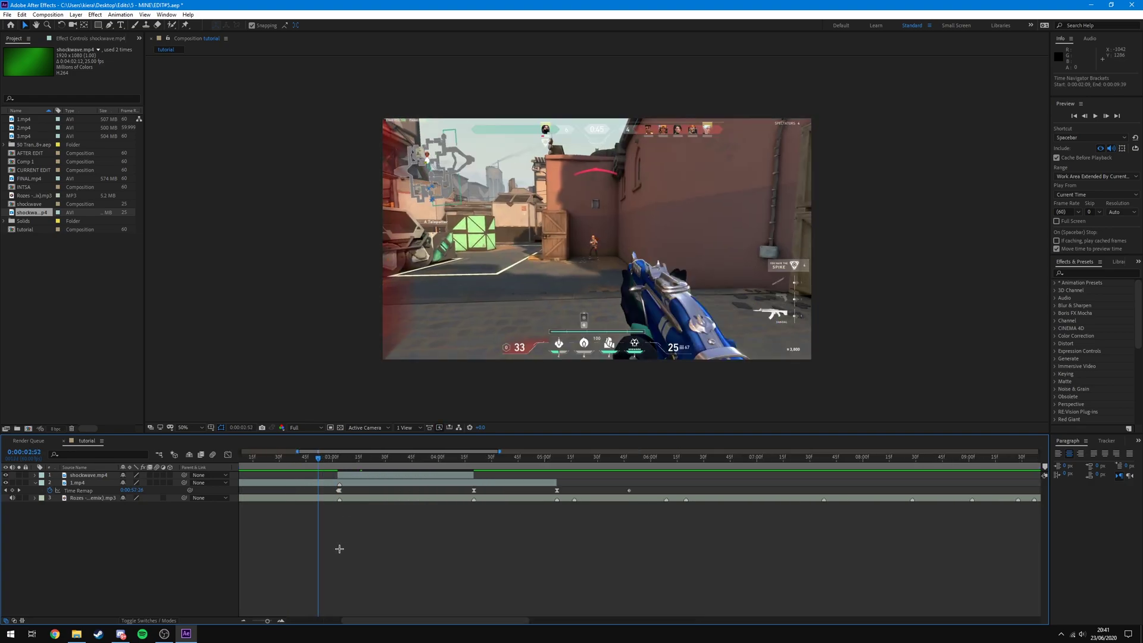
pyautogui.click(332, 458)
pyautogui.moveTo(332, 458); pyautogui.dragTo(520, 518)
# Step: Set the shockwave.mp4 layer's blending mode to Screen and scrub over its start to check the overlay
pyautogui.click(109, 476)
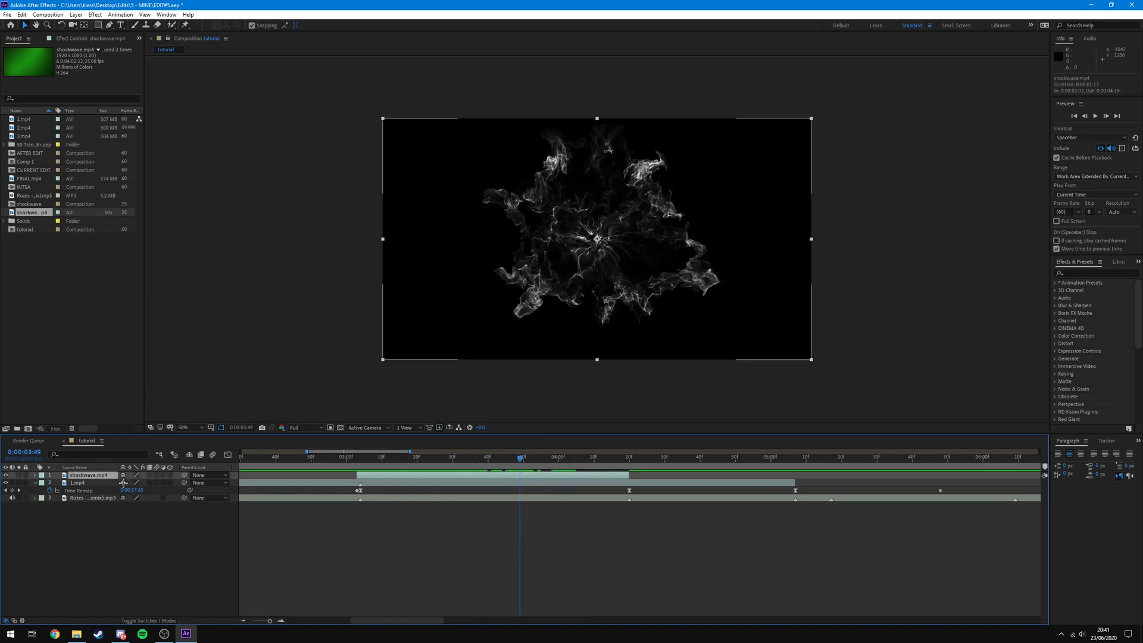
pyautogui.rightClick(94, 477)
pyautogui.rightClick(81, 475)
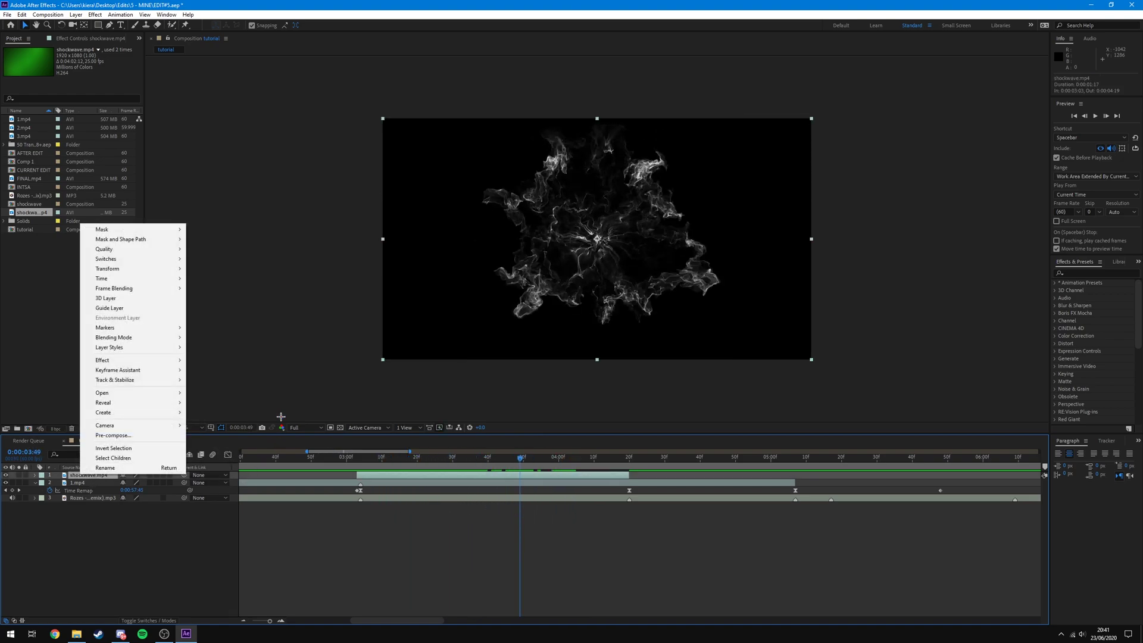
pyautogui.moveTo(166, 335)
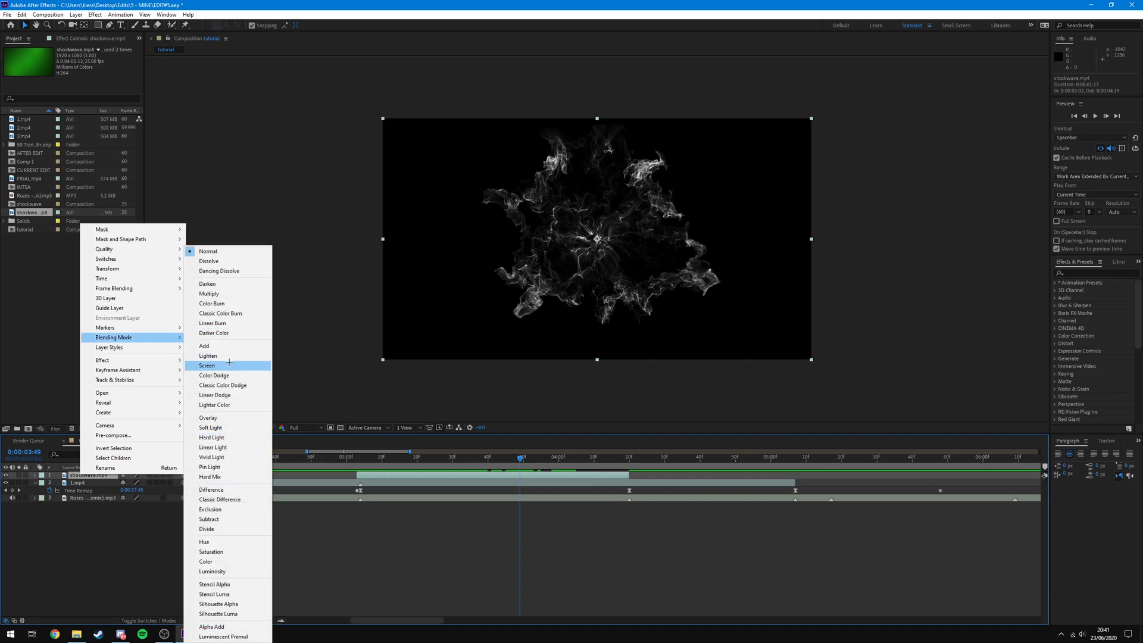
pyautogui.click(230, 363)
pyautogui.moveTo(516, 459); pyautogui.dragTo(382, 550)
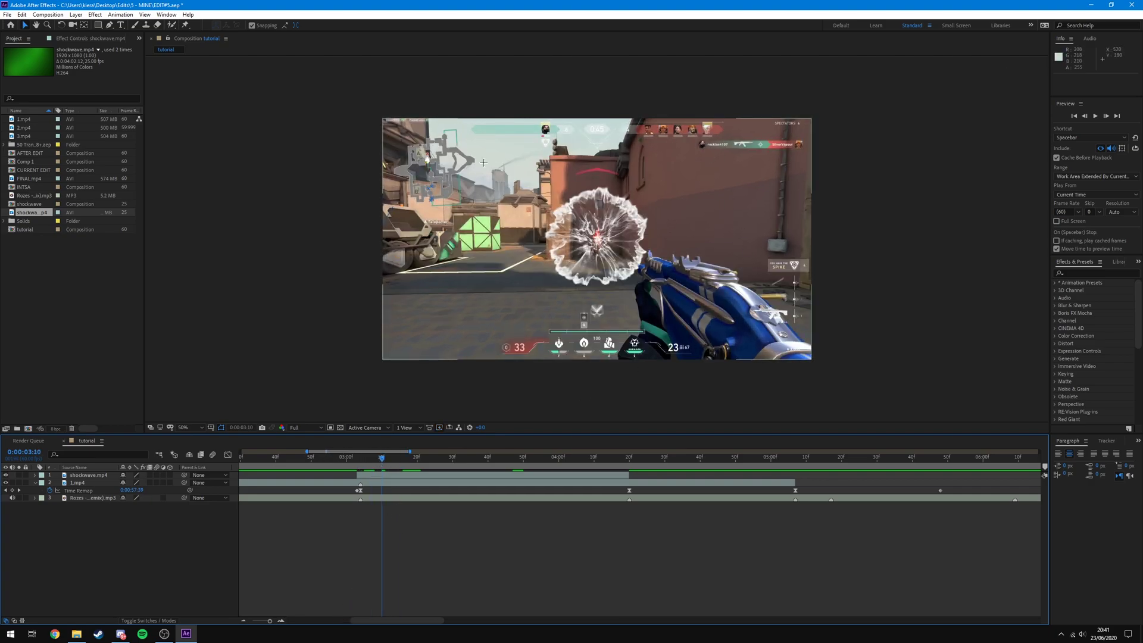
pyautogui.moveTo(360, 458); pyautogui.dragTo(392, 462)
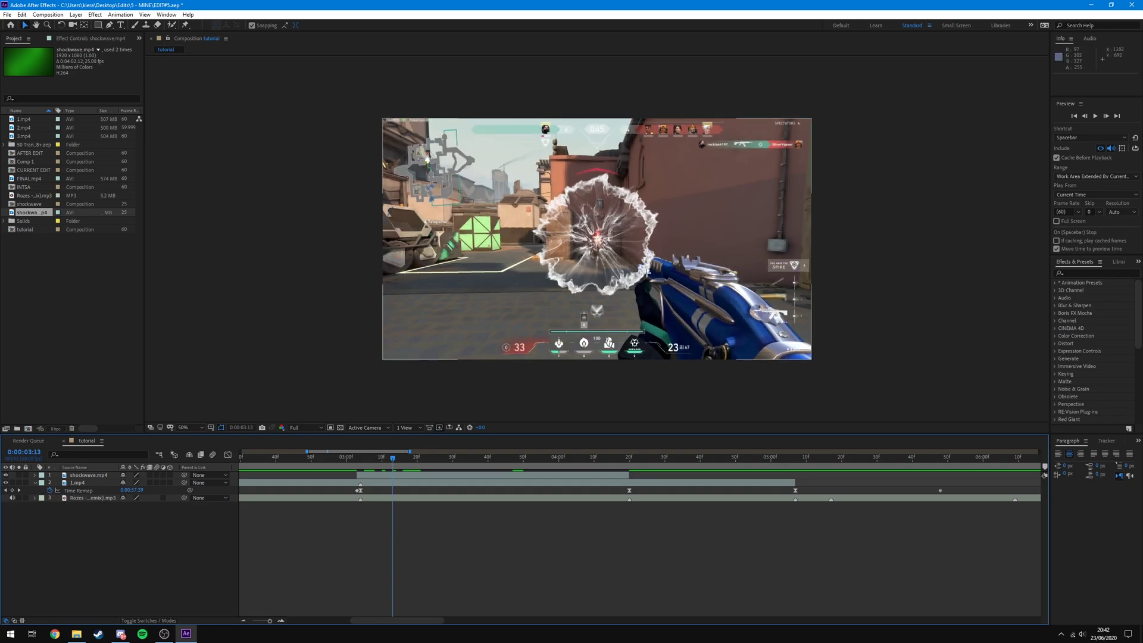
# Step: Try moving the shockwave.mp4 layer to about 1145, 644 and scaling it down, and undo the changes
pyautogui.click(646, 272)
pyautogui.moveTo(623, 253); pyautogui.dragTo(665, 277)
pyautogui.press('space')
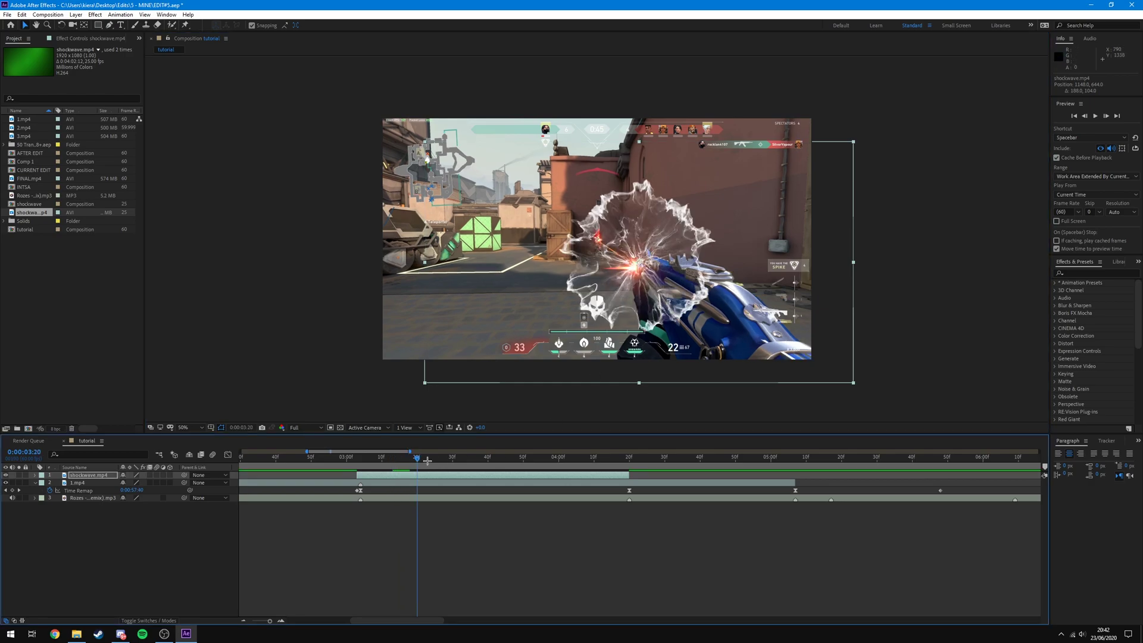
pyautogui.moveTo(472, 477); pyautogui.dragTo(416, 506)
pyautogui.moveTo(853, 141); pyautogui.dragTo(760, 218)
pyautogui.hotkey('ctrl', 'z')
pyautogui.hotkey('ctrl', 'z')
# Step: Pre-compose the shockwave.mp4 layer as "shockwave effect", leaving all attributes in tutorial
pyautogui.moveTo(389, 459); pyautogui.dragTo(406, 459)
pyautogui.rightClick(95, 473)
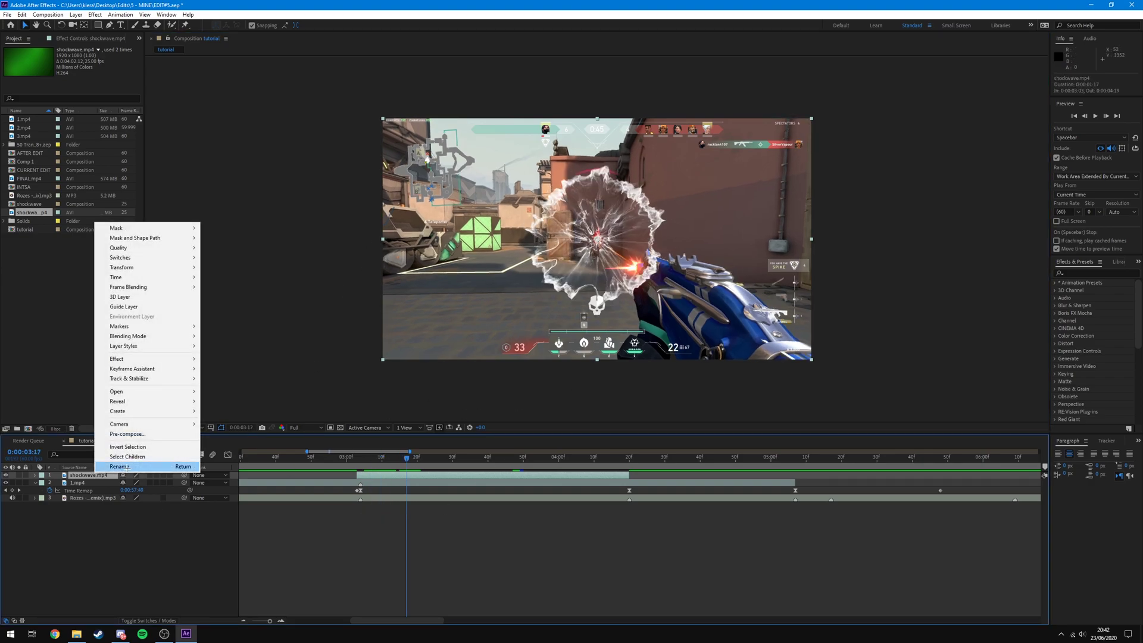
pyautogui.click(127, 434)
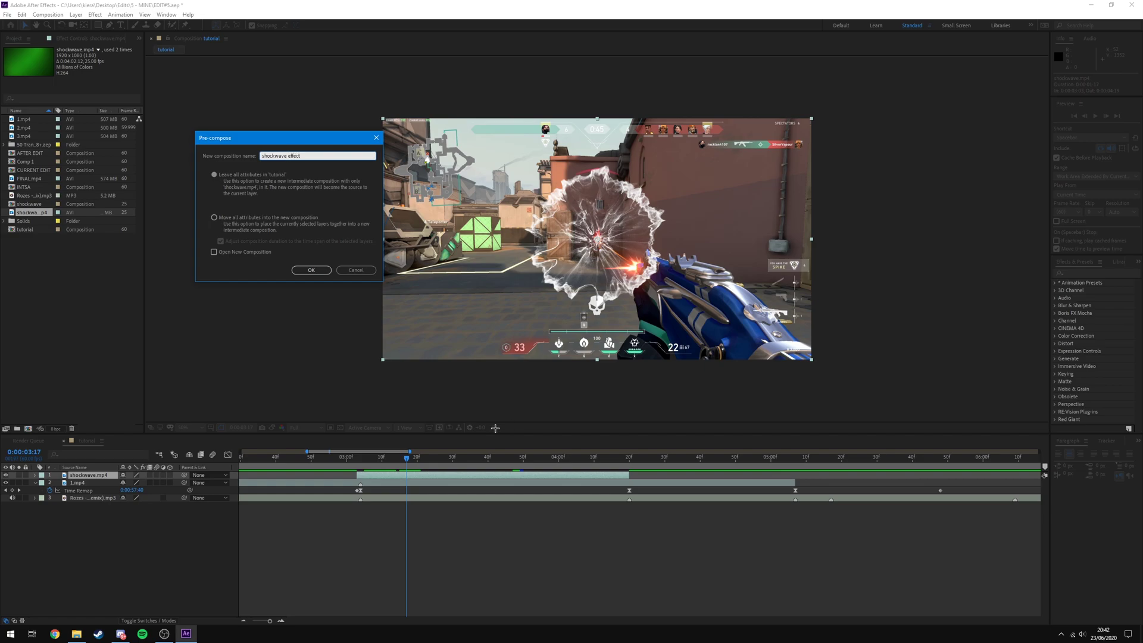
pyautogui.press('Return')
pyautogui.click(227, 174)
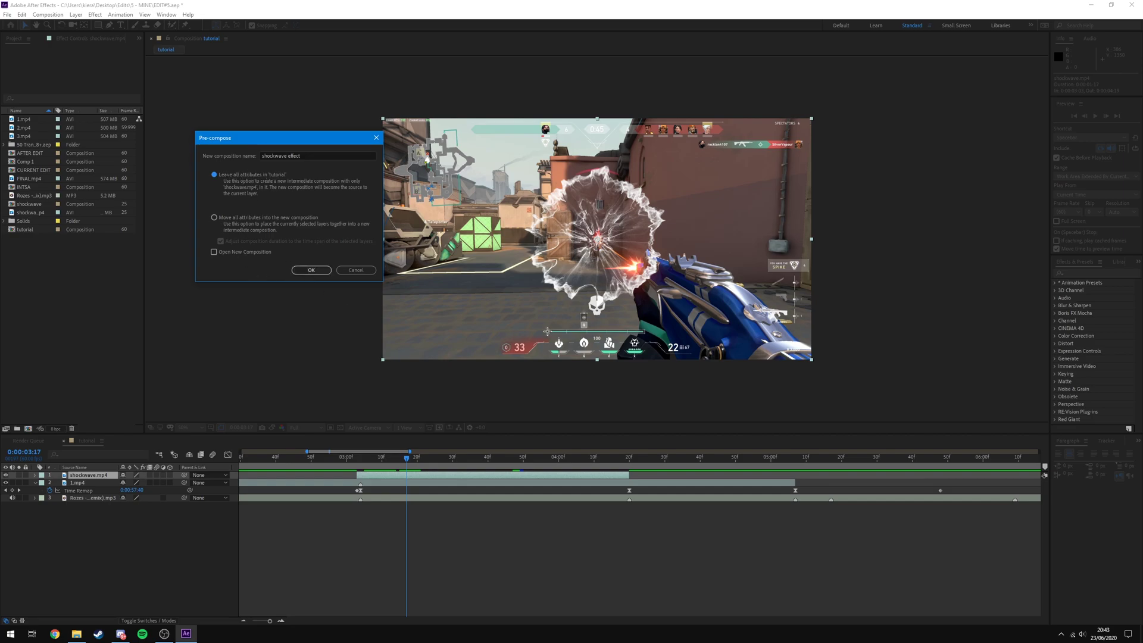
pyautogui.click(311, 269)
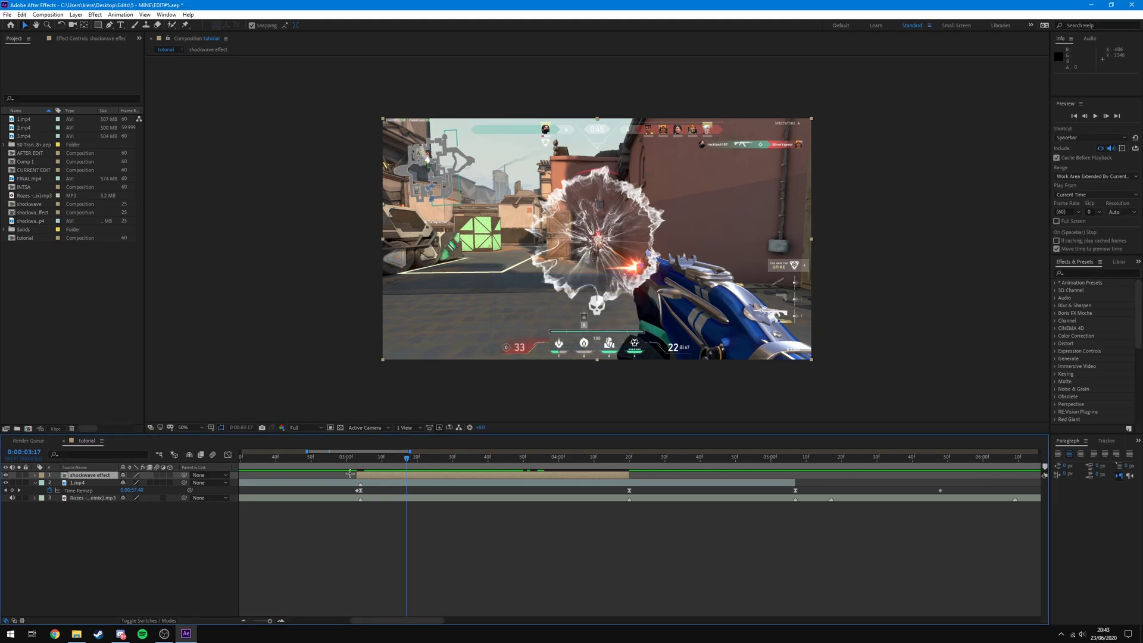
# Step: Try moving the shockwave effect layer to about 1160, 638 at 0:00:03:18, and undo the move
pyautogui.click(94, 474)
pyautogui.moveTo(406, 461); pyautogui.dragTo(420, 500)
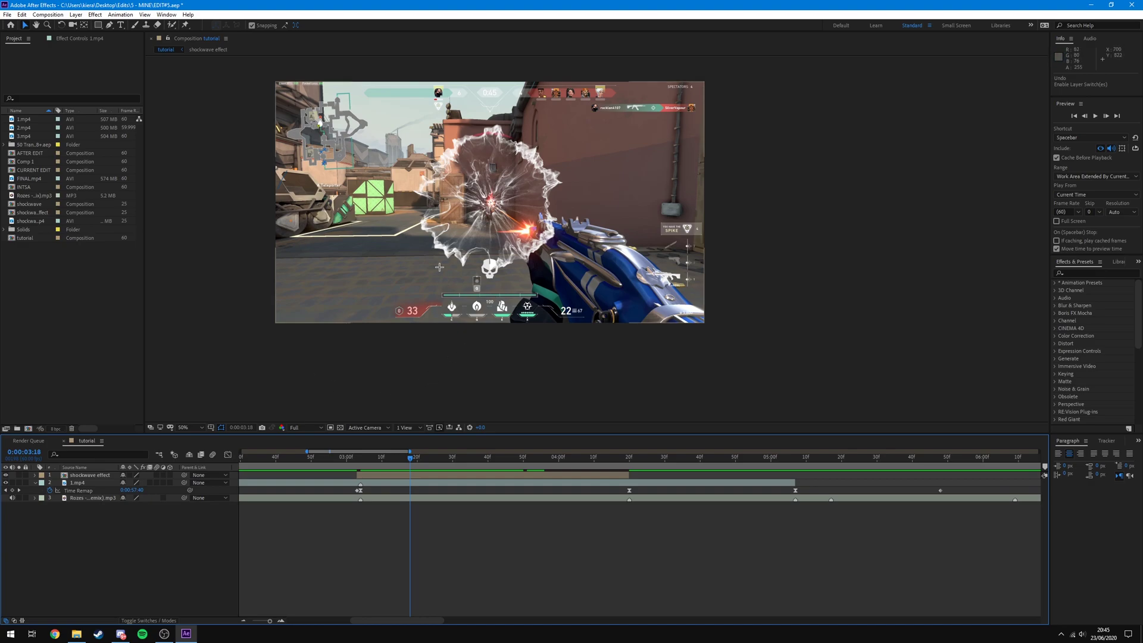
pyautogui.click(476, 155)
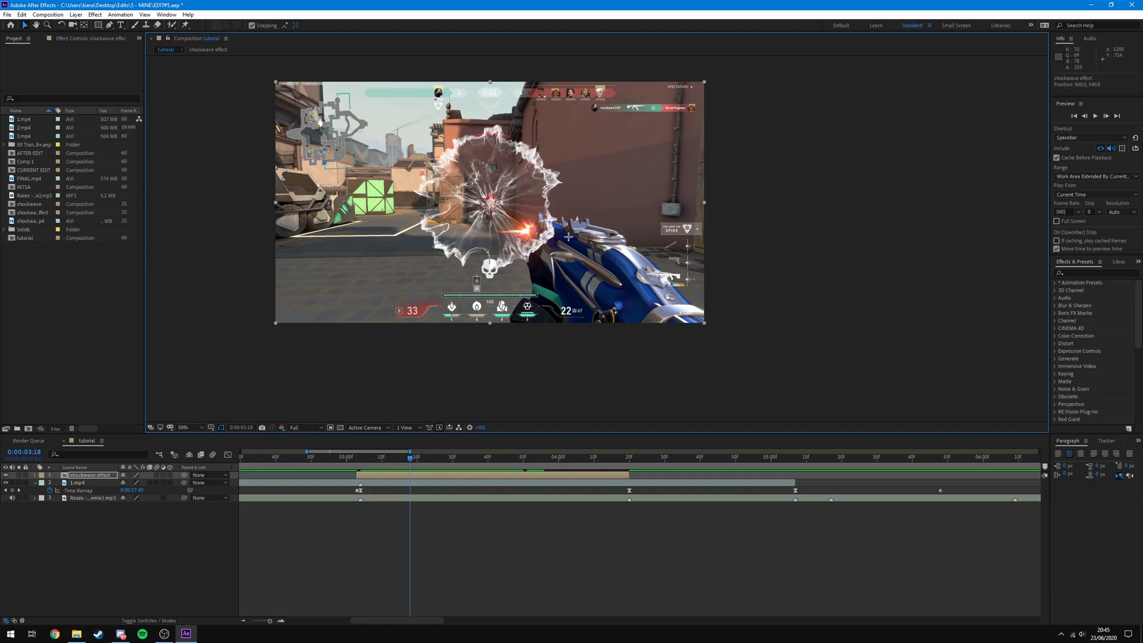
pyautogui.moveTo(438, 244); pyautogui.dragTo(482, 266)
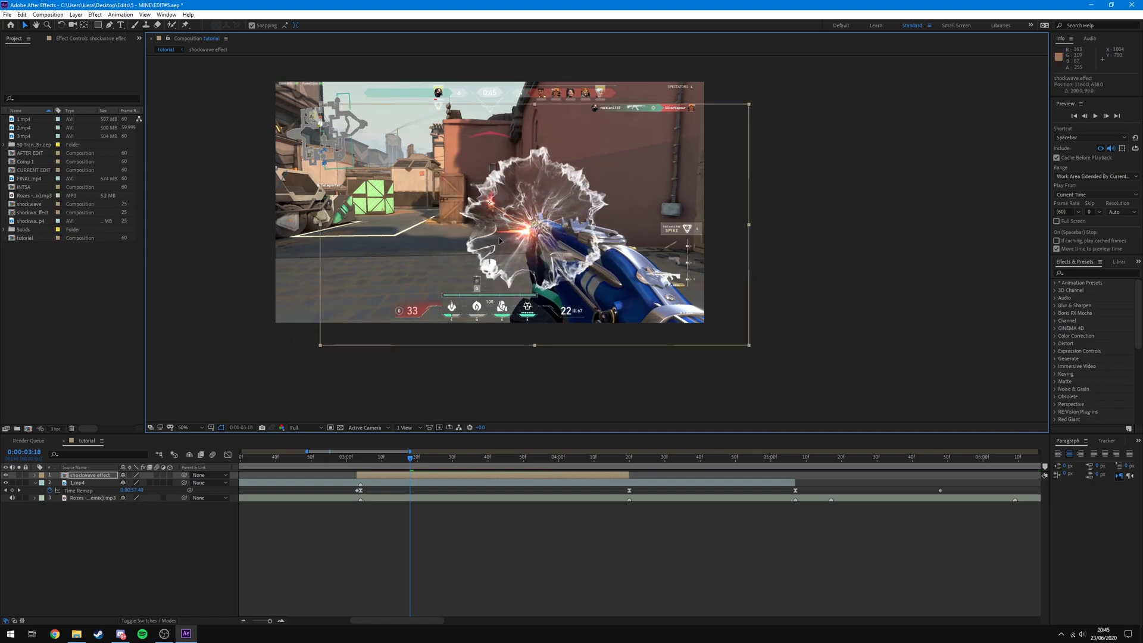
pyautogui.hotkey('ctrl', 'z')
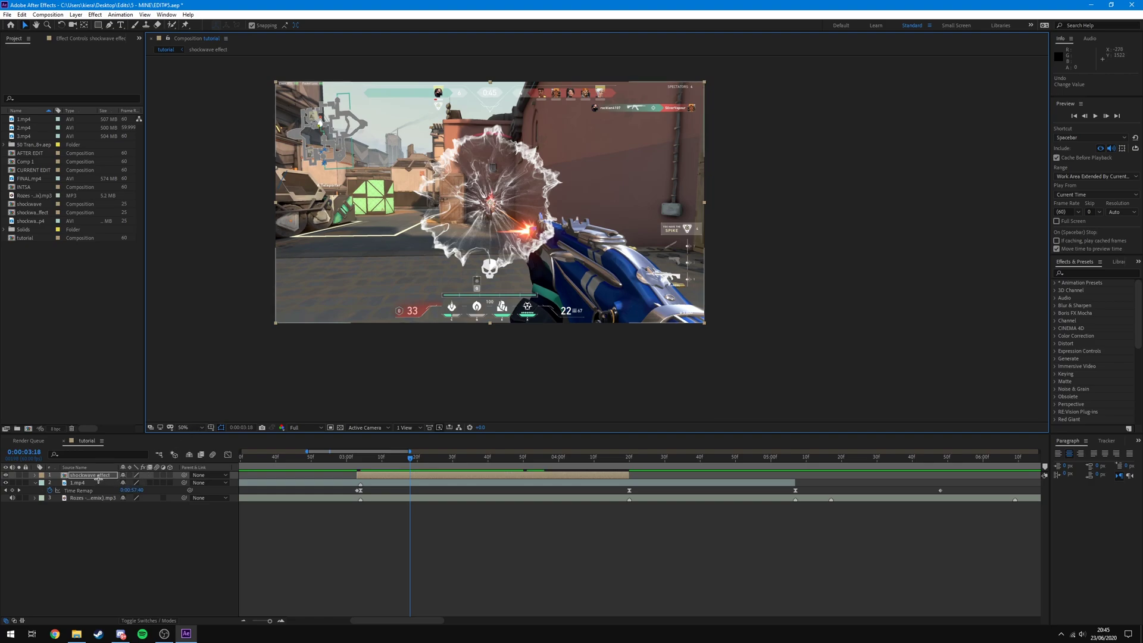
# Step: Open the shockwave effect precomposition from the tutorial timeline
pyautogui.click(101, 474)
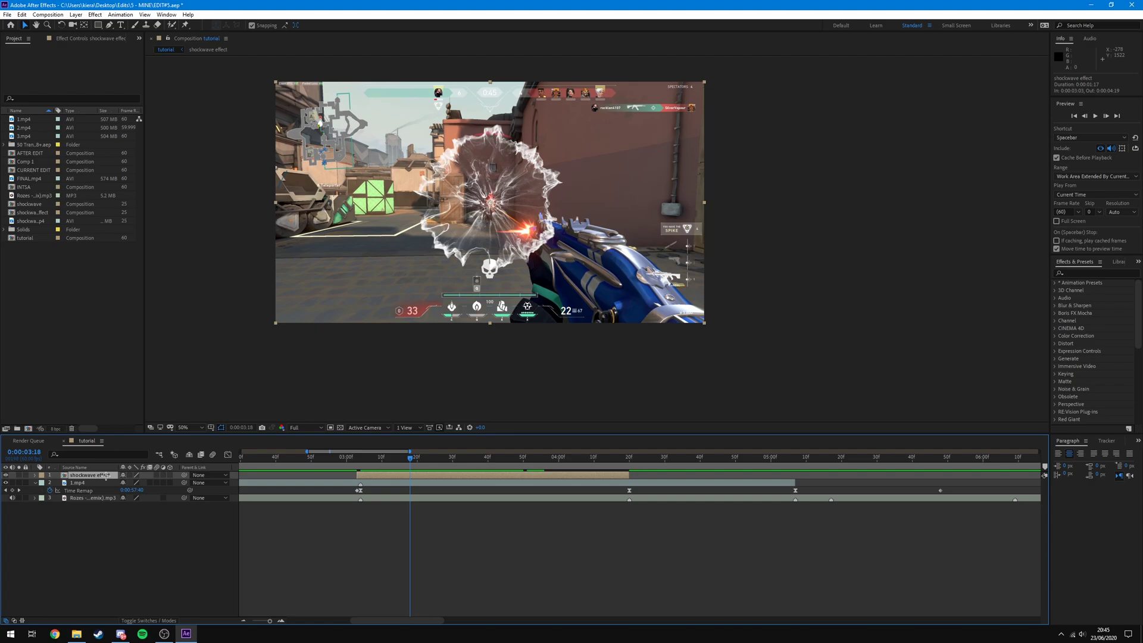
pyautogui.scroll(1, 455, 265)
pyautogui.moveTo(455, 265); pyautogui.dragTo(634, 305)
pyautogui.scroll(-1, 619, 294)
pyautogui.scroll(1, 613, 288)
pyautogui.scroll(-1, 627, 263)
pyautogui.moveTo(626, 263); pyautogui.dragTo(597, 266)
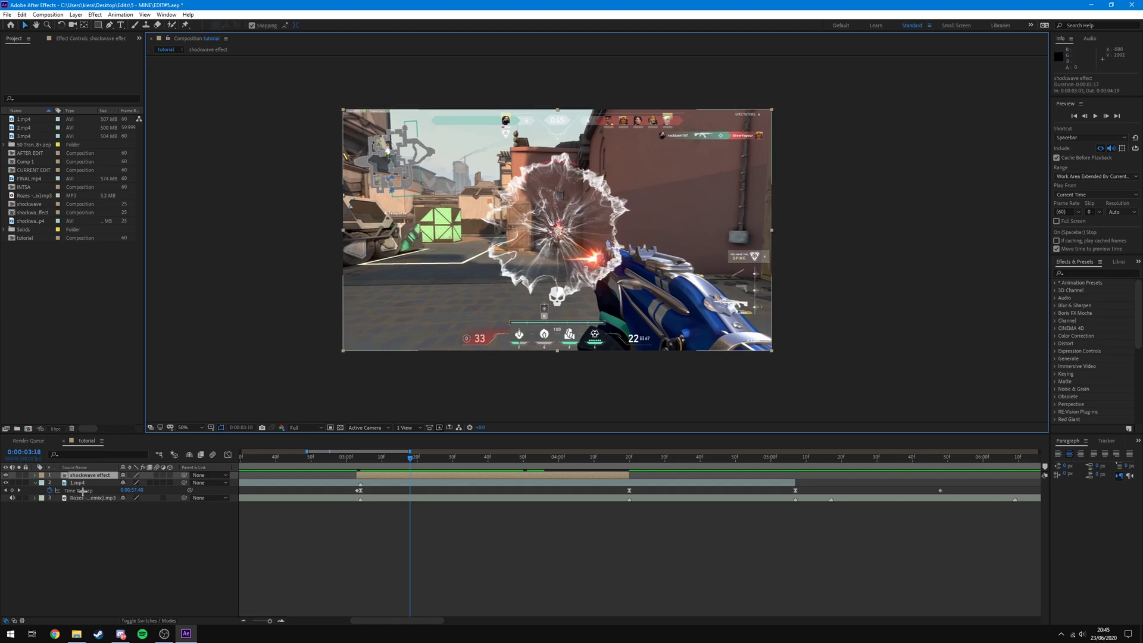
pyautogui.doubleClick(91, 475)
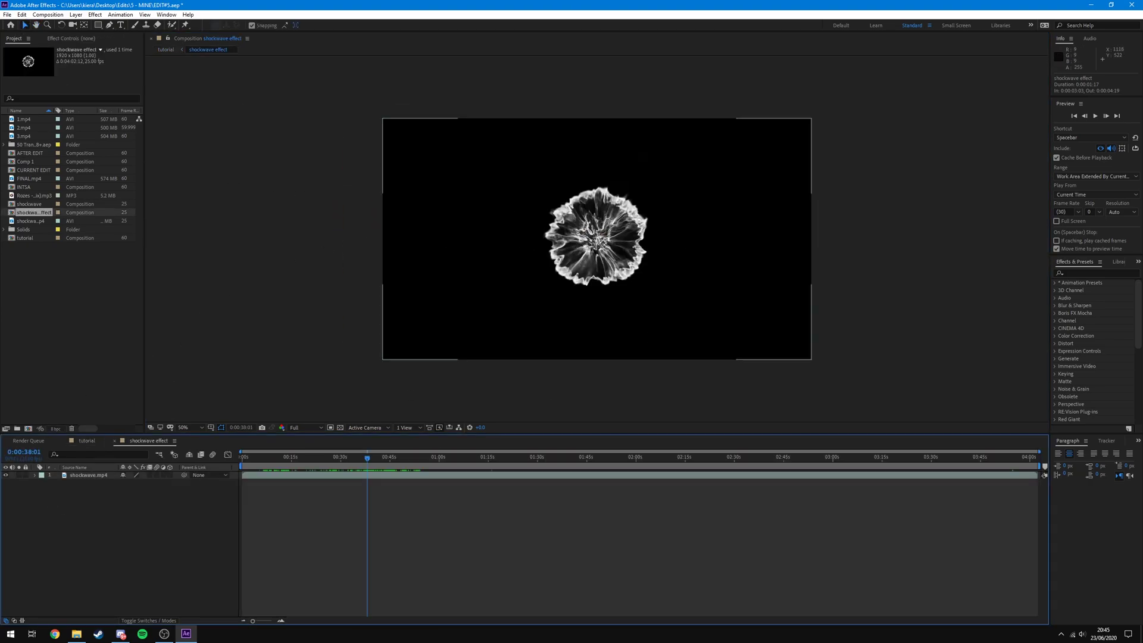
# Step: Move the shockwave.mp4 layer inside its precomposition to about 1184, 656, checking its alignment with the gun's muzzle in tutorial
pyautogui.click(21, 26)
pyautogui.moveTo(592, 242); pyautogui.dragTo(669, 266)
pyautogui.click(88, 442)
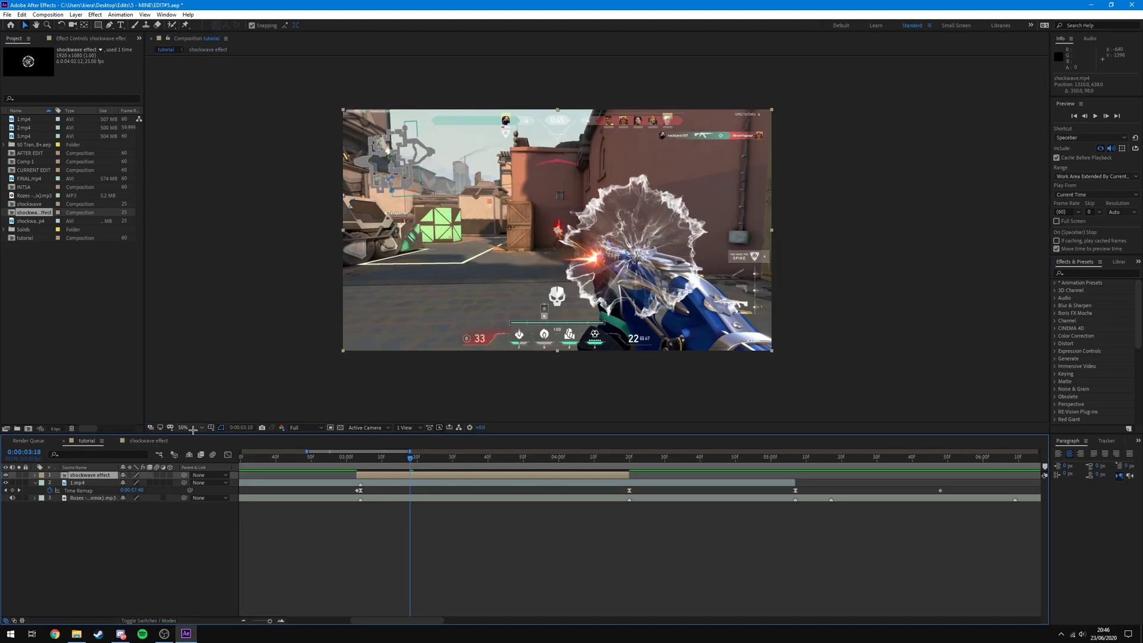
pyautogui.click(162, 442)
pyautogui.moveTo(670, 264); pyautogui.dragTo(653, 269)
pyautogui.click(83, 442)
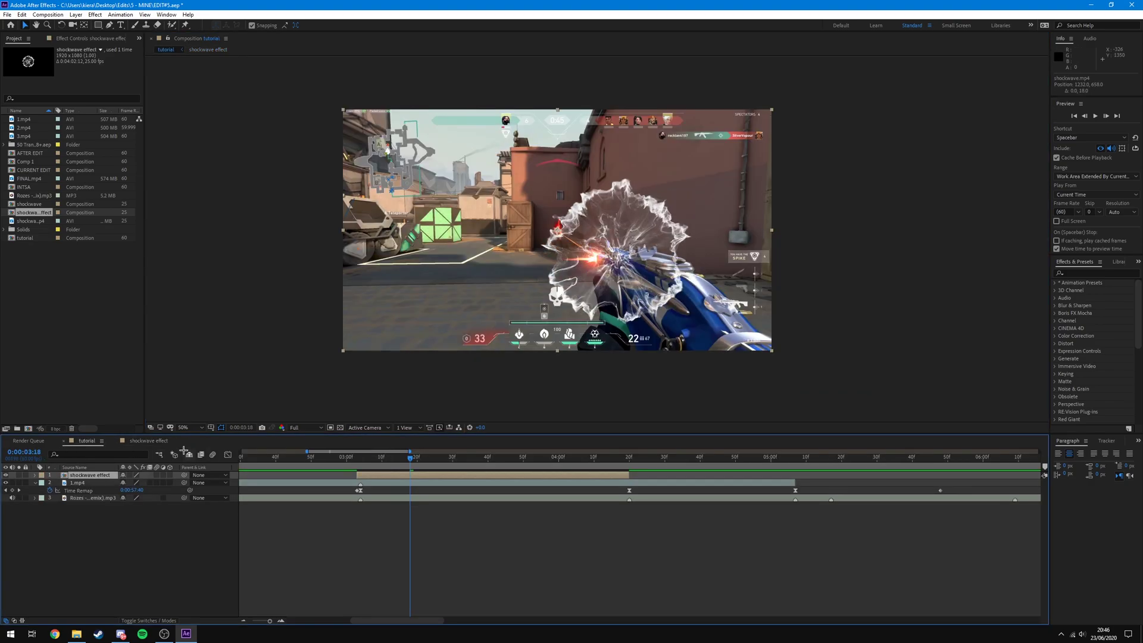
pyautogui.click(134, 444)
pyautogui.moveTo(655, 269); pyautogui.dragTo(642, 267)
pyautogui.click(86, 441)
pyautogui.click(159, 443)
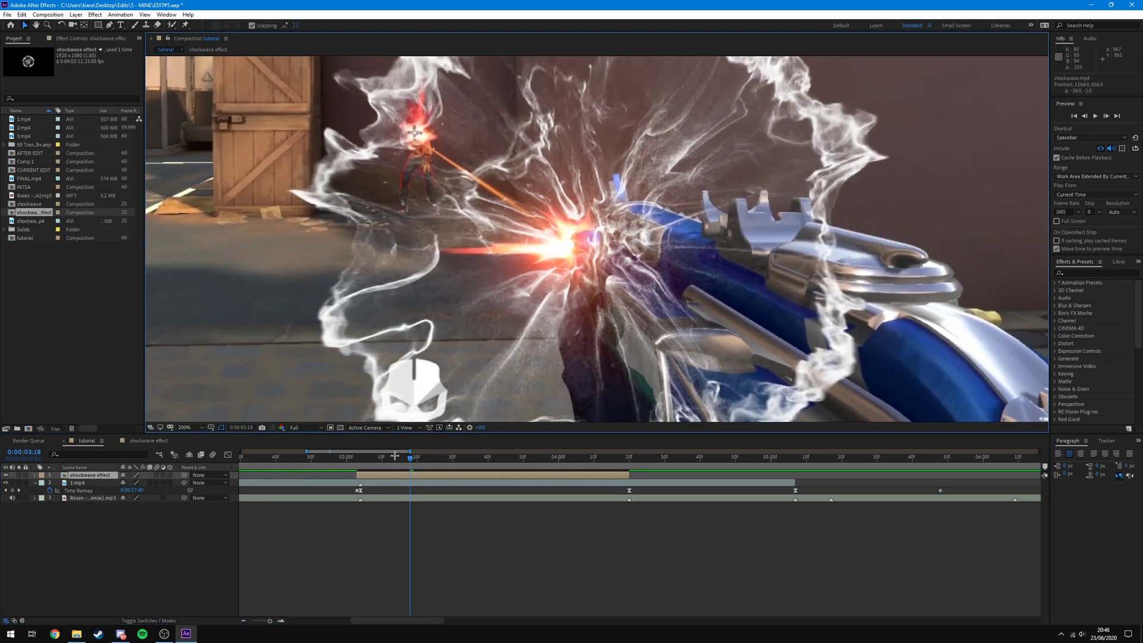
# Step: Check the muzzle alignment at 0:00:03:04, move shockwave.mp4 to about 1150, 657, and review the effect through 0:00:03:38 in tutorial
pyautogui.moveTo(395, 457); pyautogui.dragTo(361, 459)
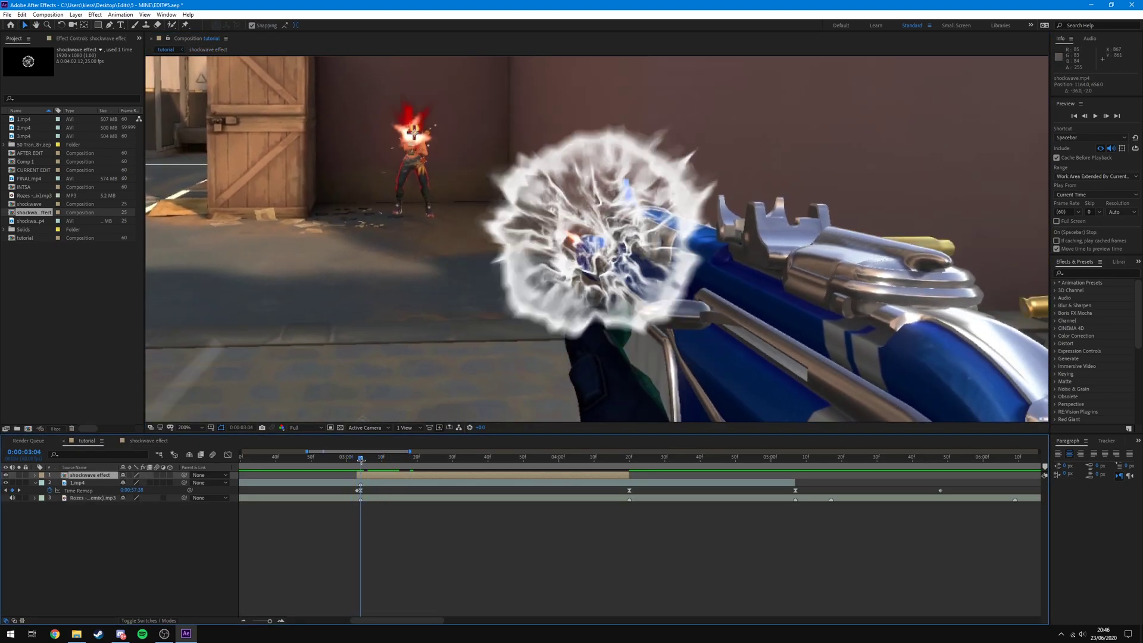
pyautogui.click(141, 441)
pyautogui.scroll(1, 495, 378)
pyautogui.moveTo(702, 286); pyautogui.dragTo(670, 258)
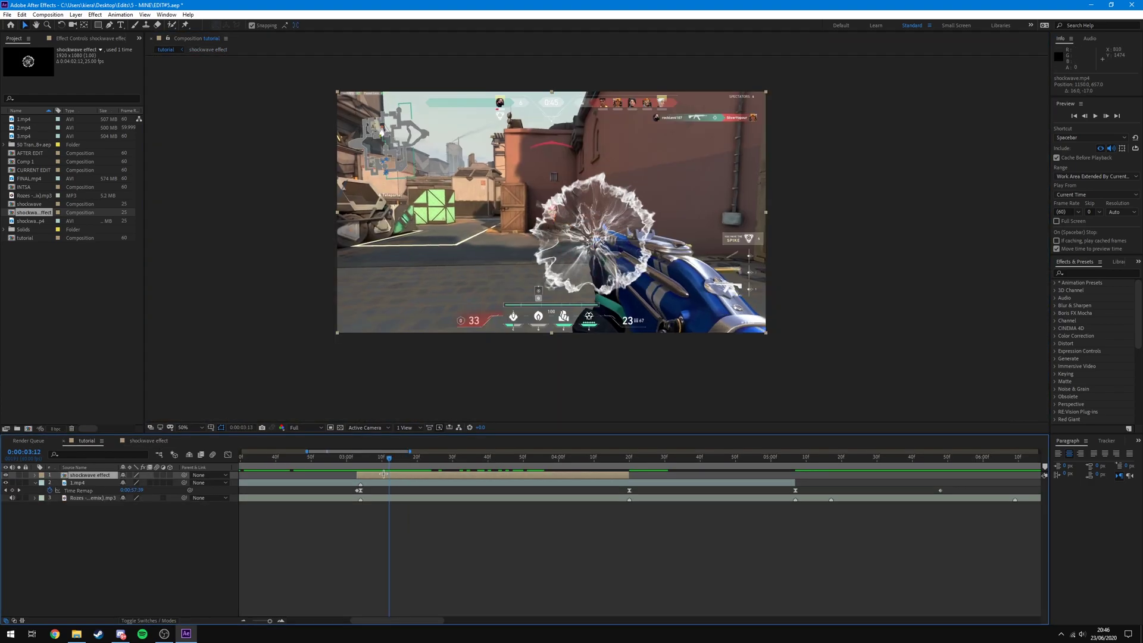
pyautogui.moveTo(383, 474); pyautogui.dragTo(481, 505)
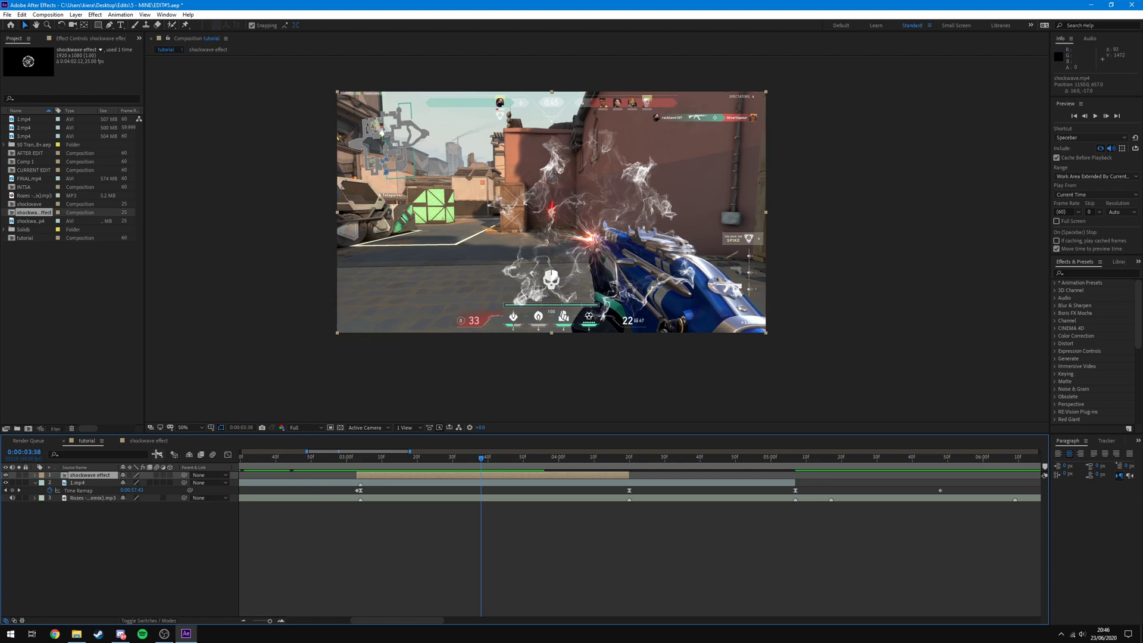
# Step: Scale the shockwave.mp4 layer inside the shockwave effect precomposition down to about 42% and preview it in tutorial
pyautogui.doubleClick(84, 477)
pyautogui.scroll(2, 565, 280)
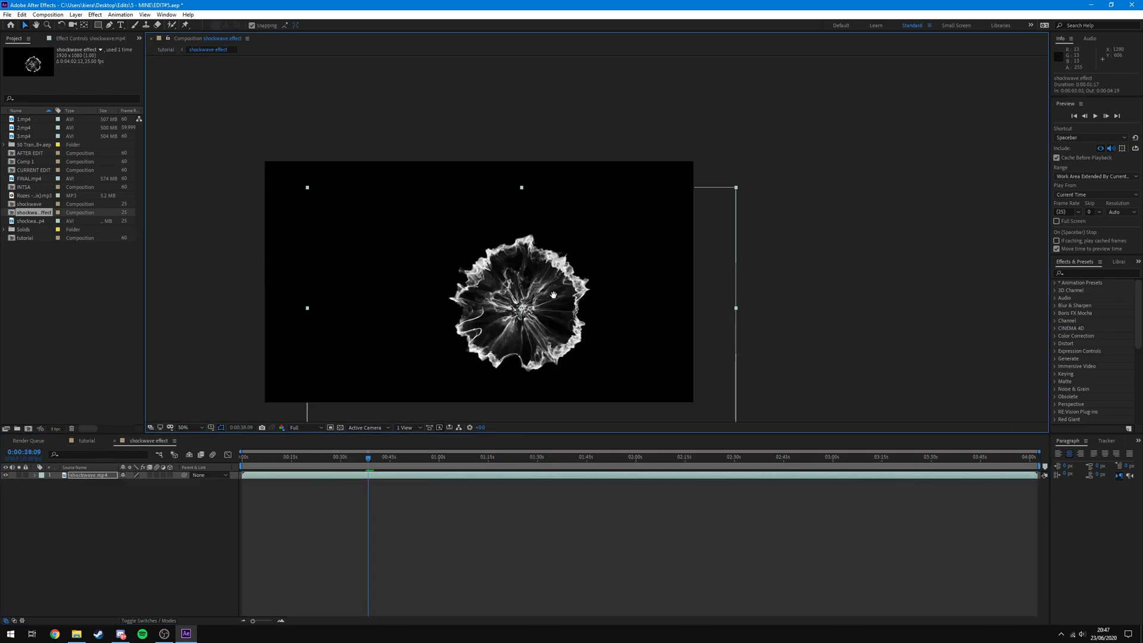
pyautogui.moveTo(565, 285); pyautogui.dragTo(620, 221)
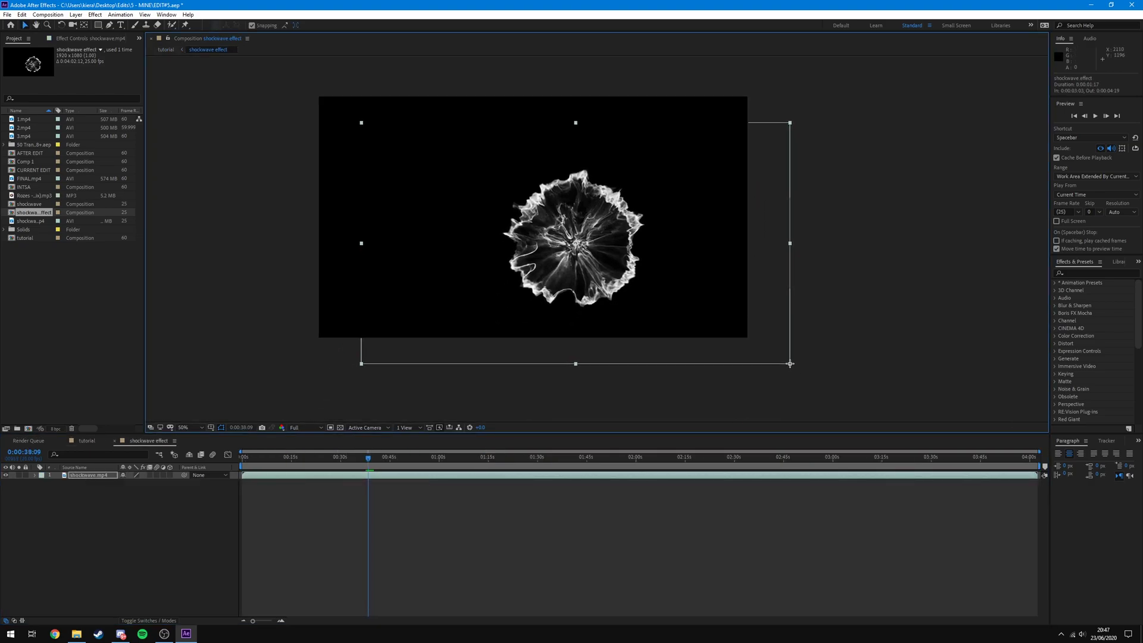
pyautogui.moveTo(790, 363); pyautogui.dragTo(778, 326)
pyautogui.click(93, 440)
pyautogui.moveTo(485, 458); pyautogui.dragTo(353, 458)
pyautogui.press('space')
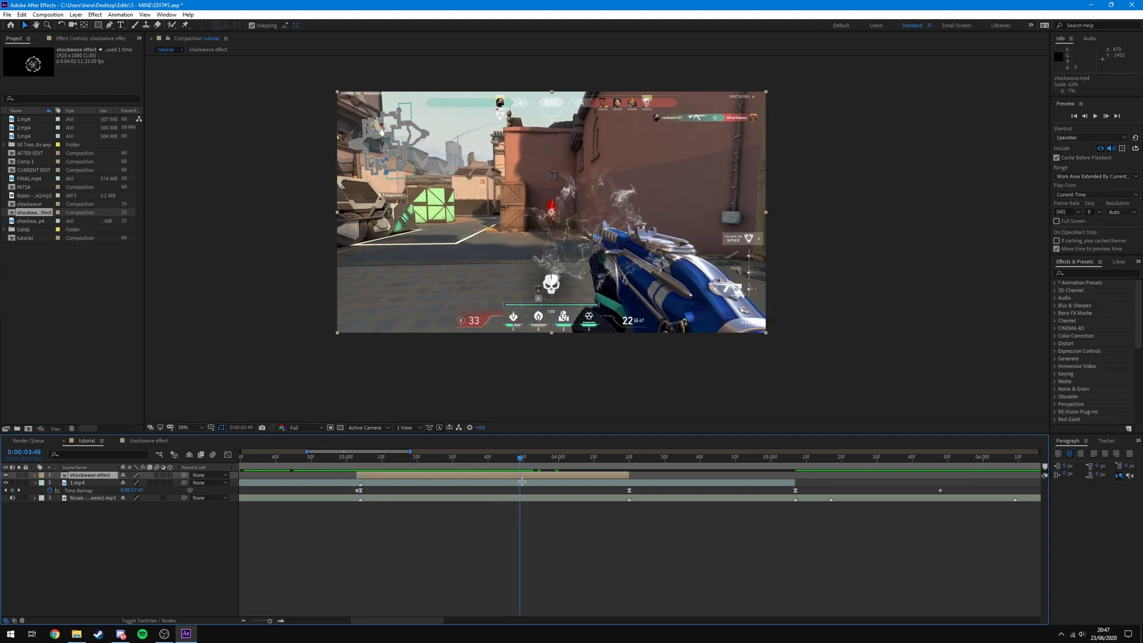
# Step: Start a Pen mask on the 1.mp4 layer at 0:00:04:07, placing the first points along the edge of the green cuff
pyautogui.scroll(1, 634, 313)
pyautogui.moveTo(601, 369); pyautogui.dragTo(469, 354)
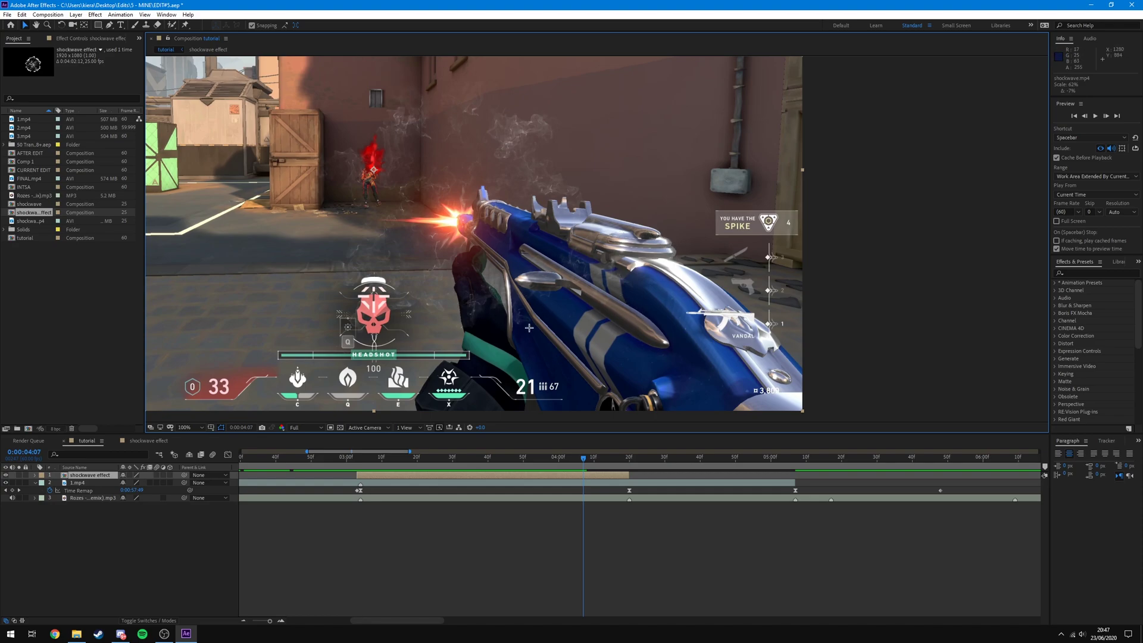
pyautogui.moveTo(521, 265); pyautogui.dragTo(579, 270)
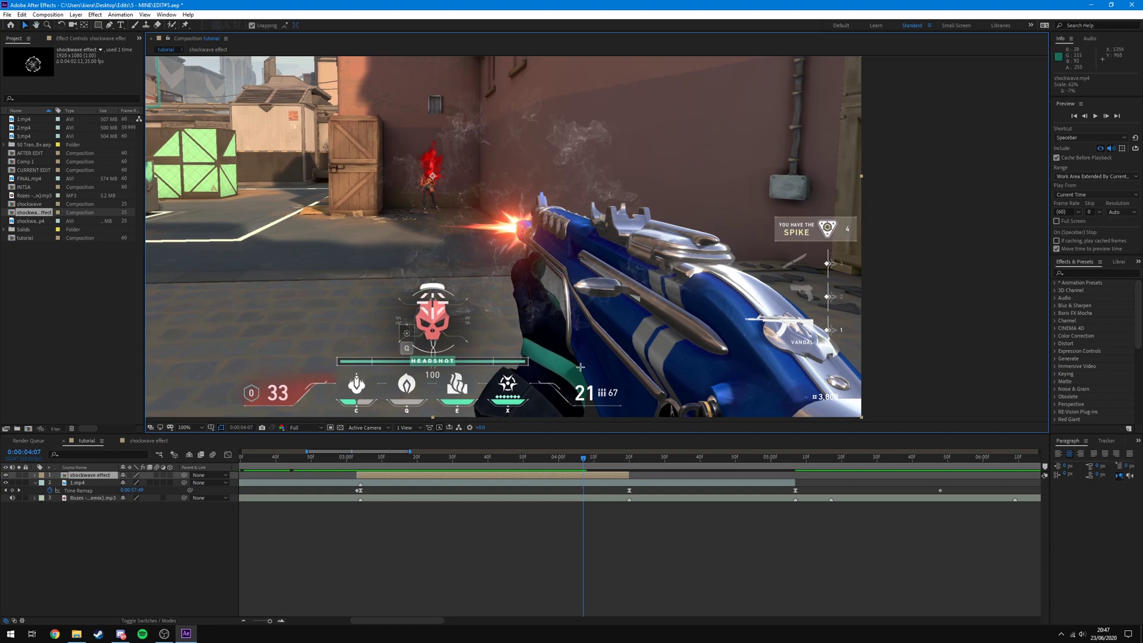
pyautogui.click(93, 483)
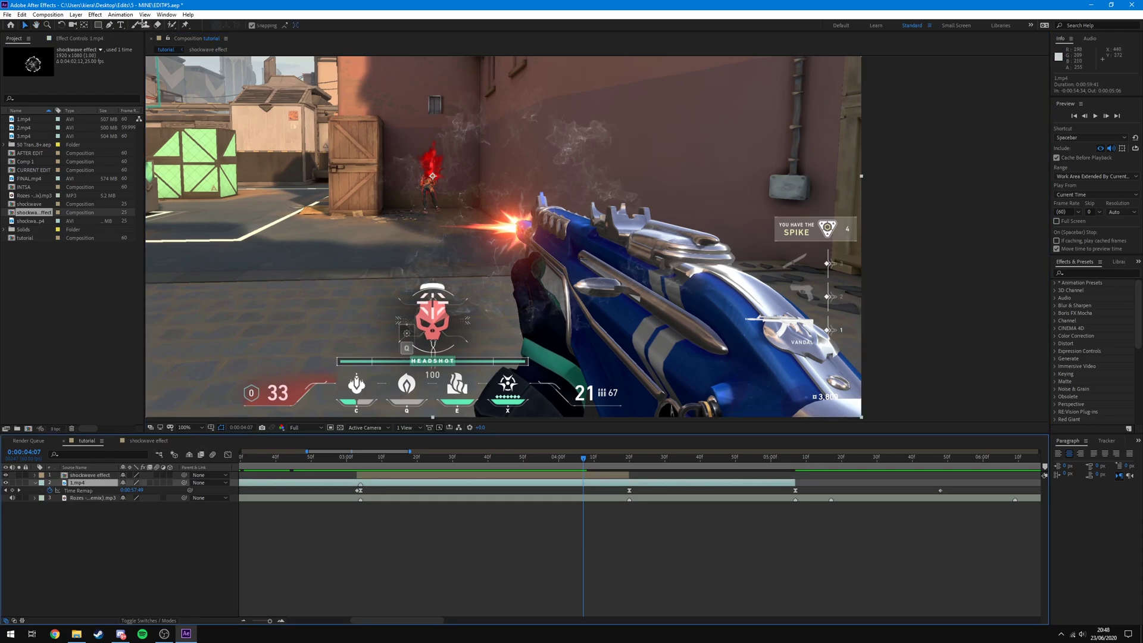
pyautogui.click(110, 25)
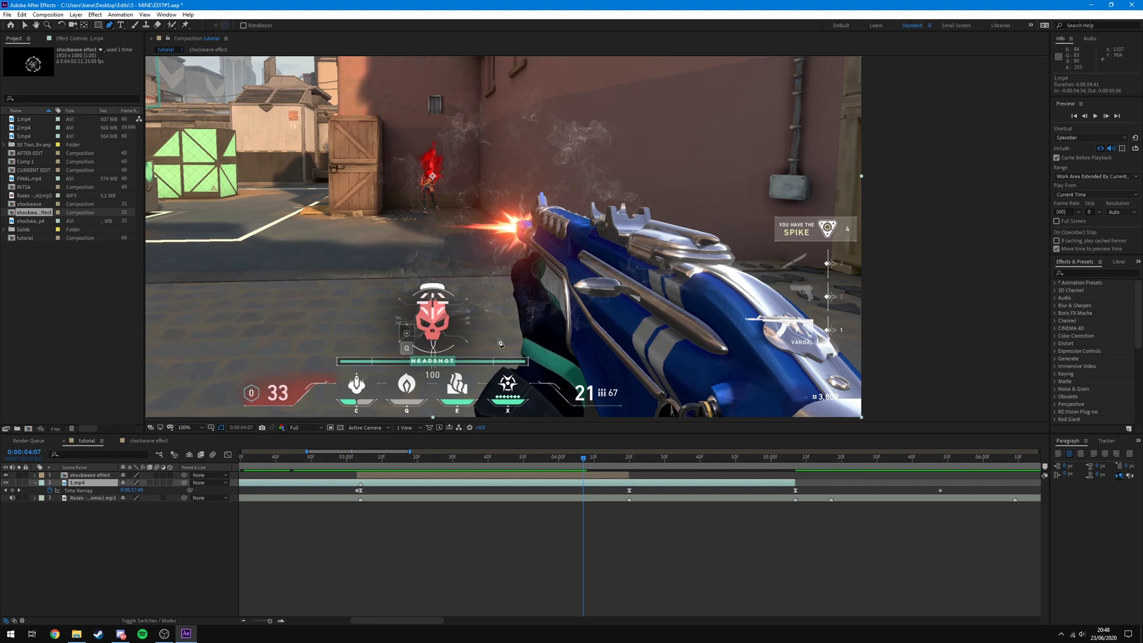
pyautogui.scroll(4, 510, 374)
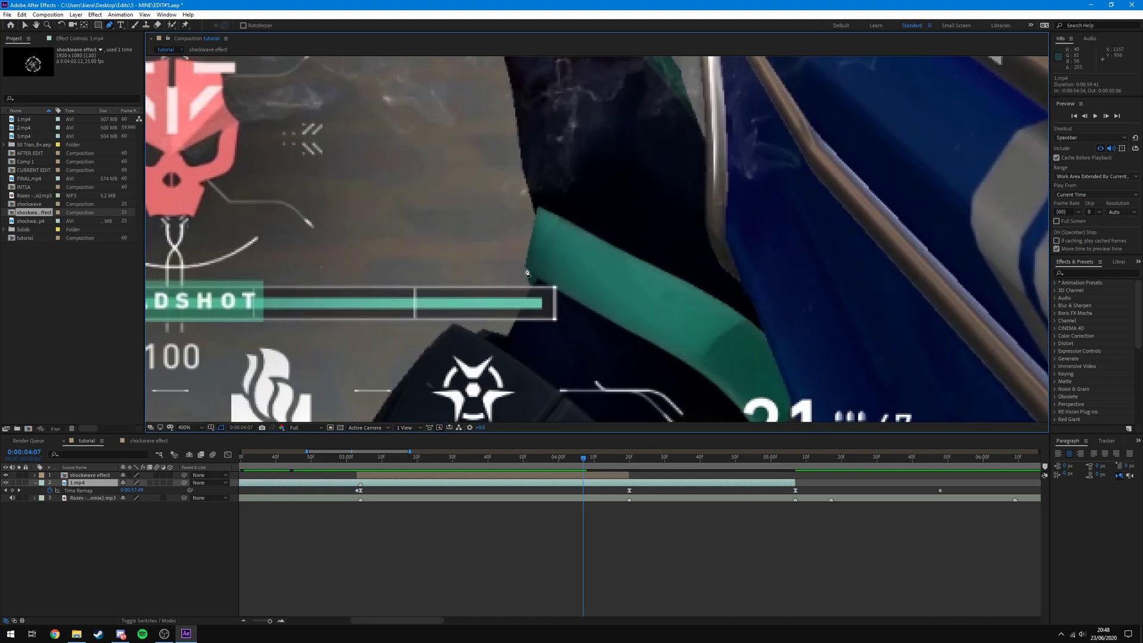
pyautogui.click(524, 268)
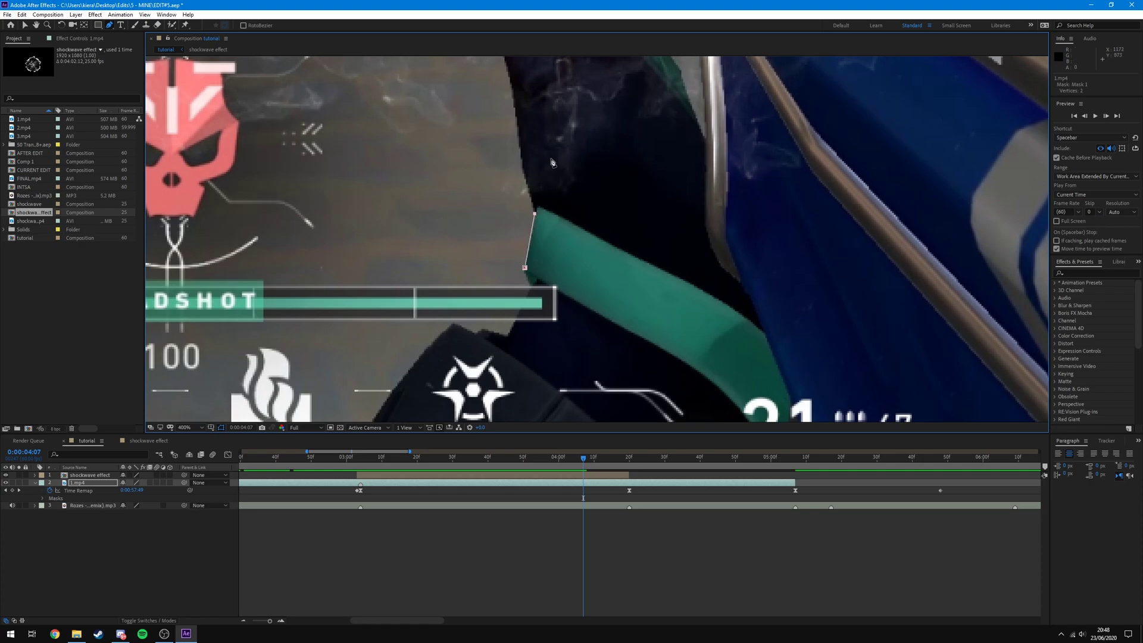
# Step: Examine the outline of the arm and gun around its muzzle, top edge and stock for the mask path
pyautogui.scroll(-1, 543, 276)
pyautogui.scroll(-1, 544, 277)
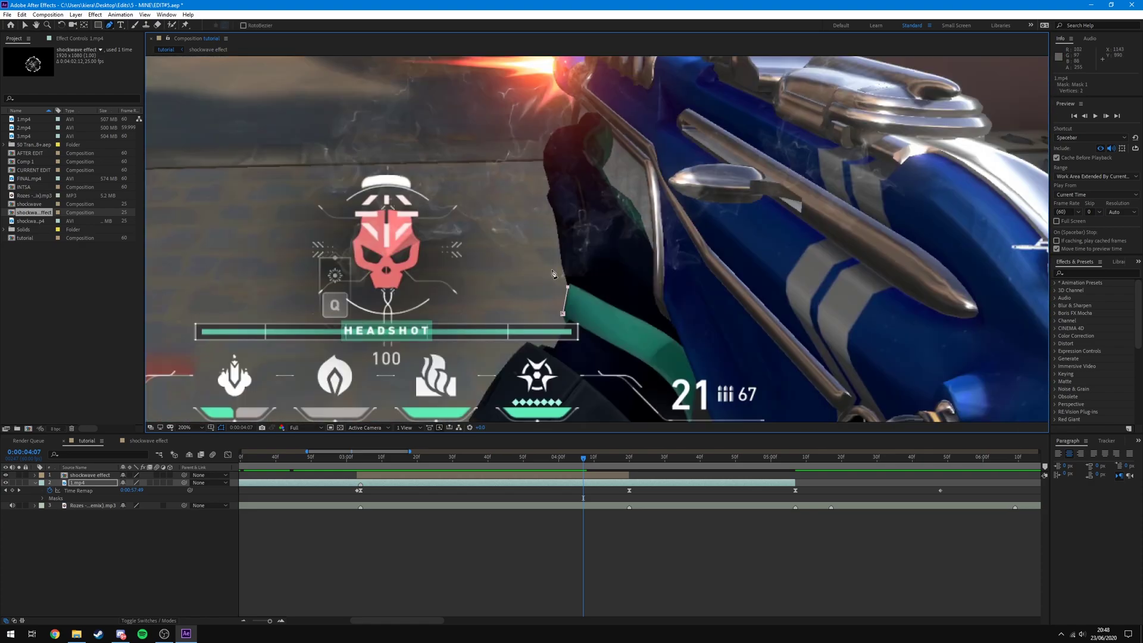
pyautogui.moveTo(554, 253); pyautogui.dragTo(536, 347)
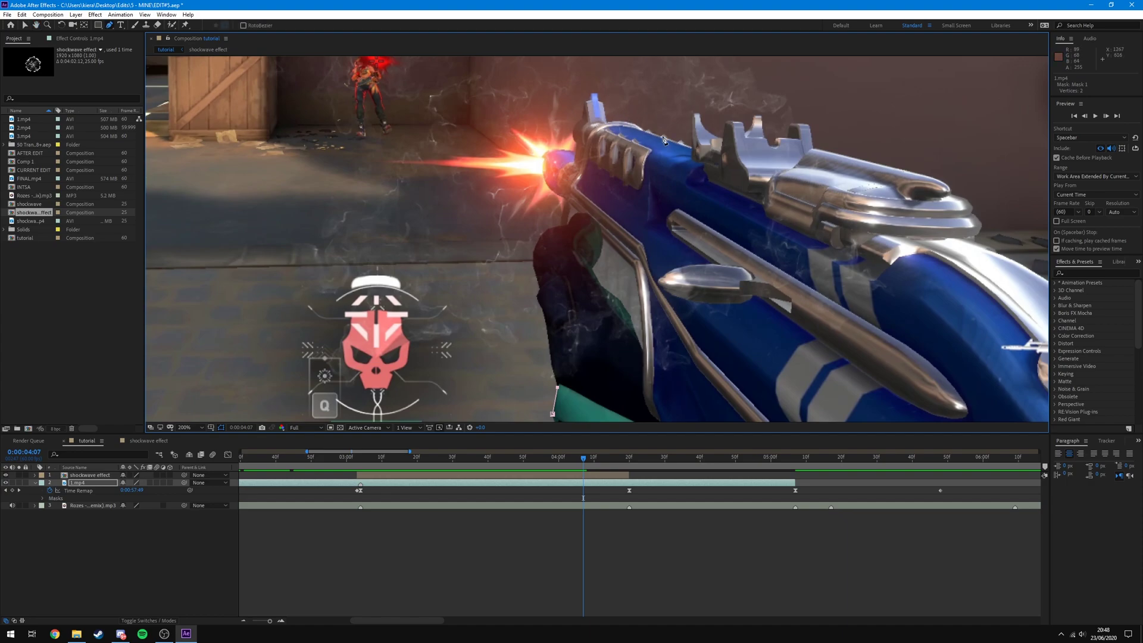
pyautogui.moveTo(607, 304); pyautogui.dragTo(504, 242)
pyautogui.moveTo(606, 244); pyautogui.dragTo(457, 347)
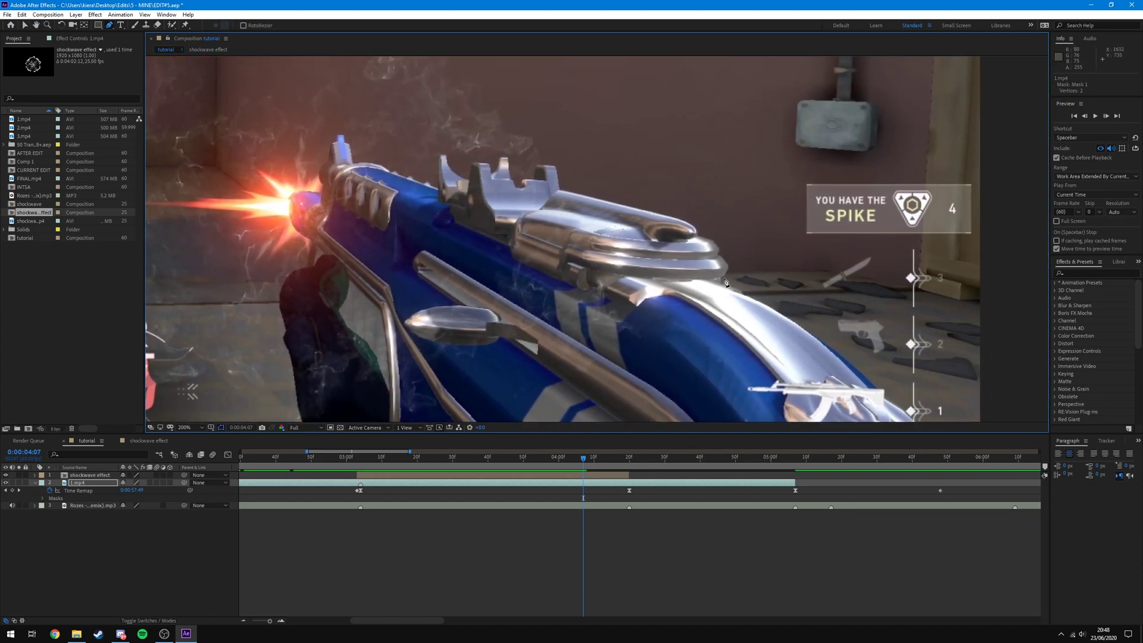
pyautogui.moveTo(659, 278); pyautogui.dragTo(781, 218)
pyautogui.moveTo(812, 326); pyautogui.dragTo(649, 141)
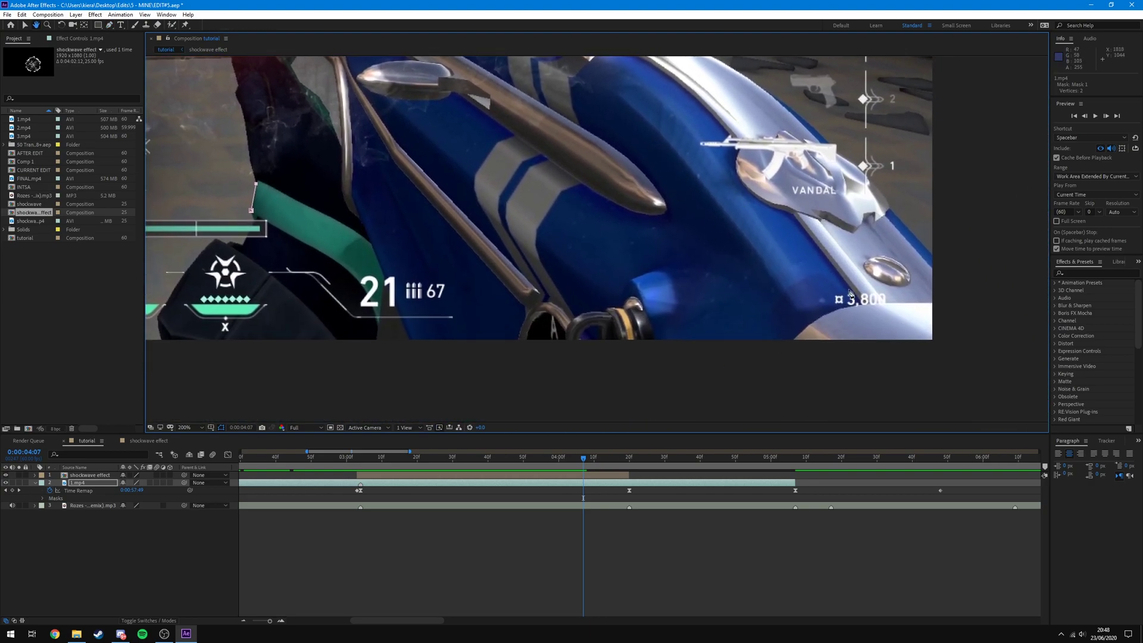
pyautogui.moveTo(622, 263); pyautogui.dragTo(799, 299)
# Step: Trace the mask from the green cuff up the outer edge of the forearm, undoing misplaced points
pyautogui.press('g')
pyautogui.scroll(1, 454, 339)
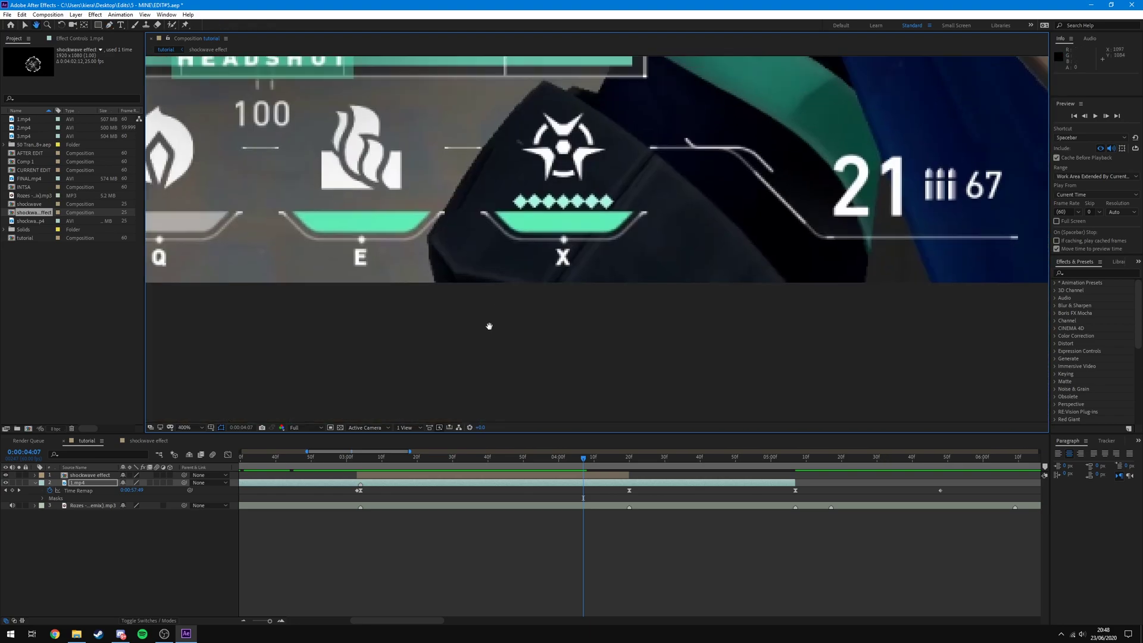
pyautogui.moveTo(498, 306); pyautogui.dragTo(355, 517)
pyautogui.moveTo(523, 203); pyautogui.dragTo(487, 366)
pyautogui.click(476, 301)
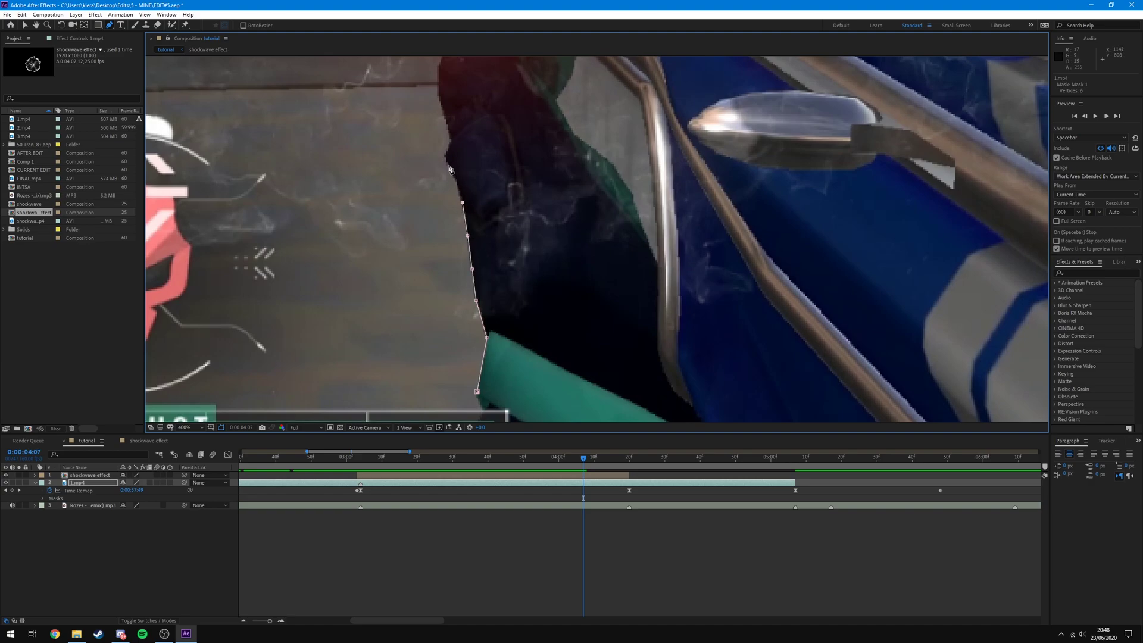
pyautogui.click(441, 133)
pyautogui.moveTo(441, 133); pyautogui.dragTo(491, 132)
pyautogui.hotkey('ctrl', 'z')
pyautogui.hotkey('ctrl', 'z')
pyautogui.hotkey('ctrl', 'z')
pyautogui.hotkey('ctrl', 'shift', 'z')
pyautogui.scroll(3, 447, 238)
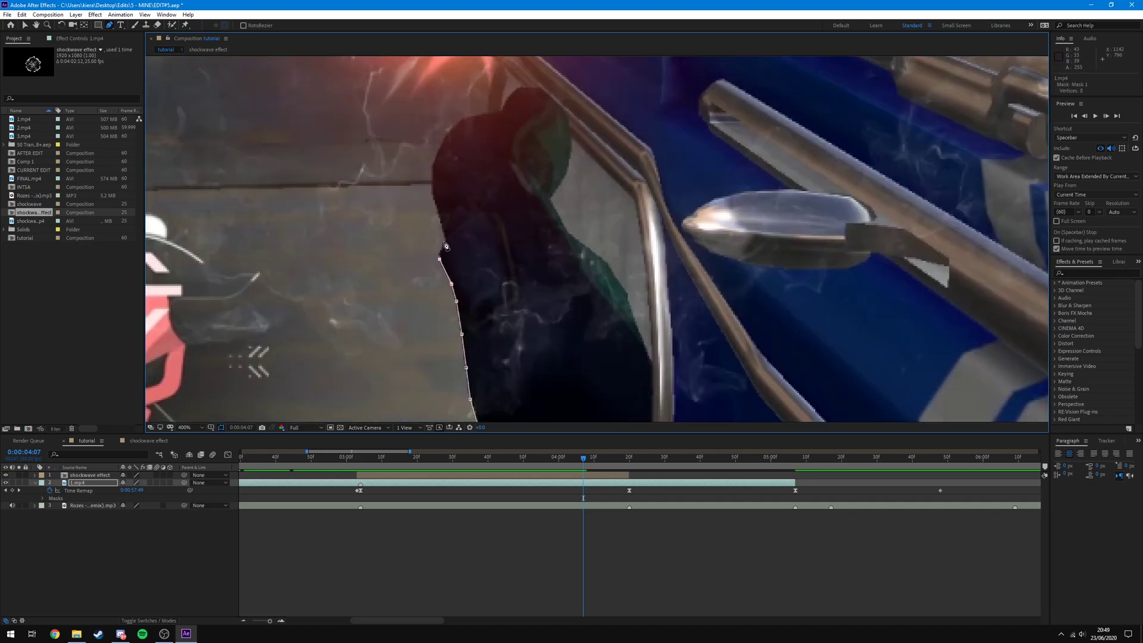
# Step: Continue the mask around the hand and muzzle and along the gun's top edge to the rear of the sights
pyautogui.click(449, 244)
pyautogui.scroll(2, 448, 244)
pyautogui.click(443, 287)
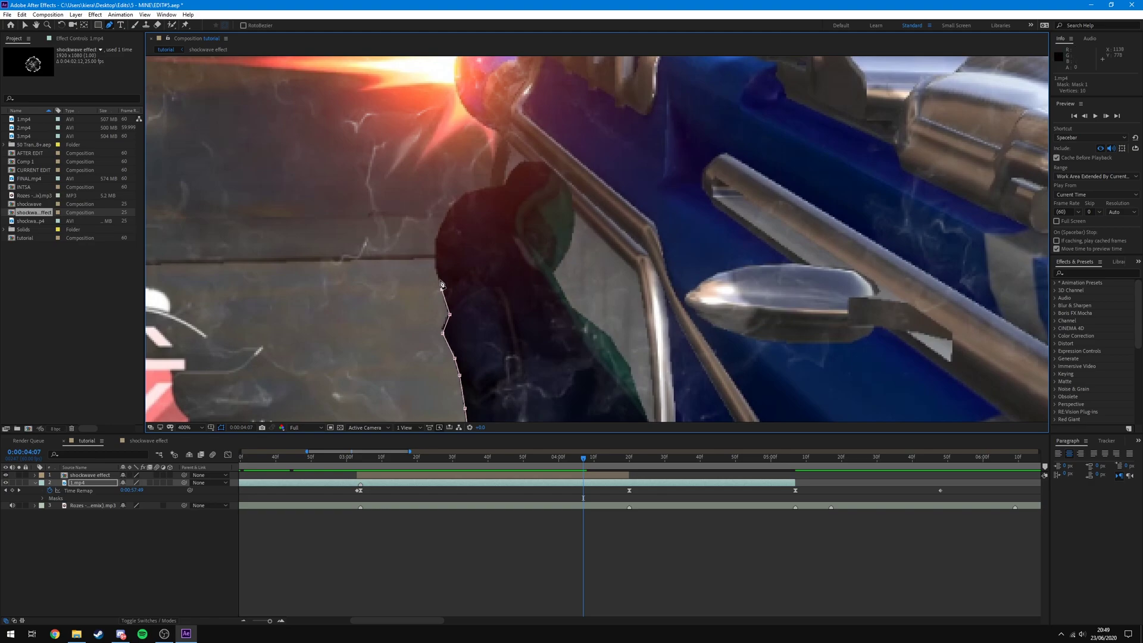
pyautogui.click(436, 238)
pyautogui.moveTo(536, 157); pyautogui.dragTo(497, 292)
pyautogui.click(450, 323)
pyautogui.click(455, 300)
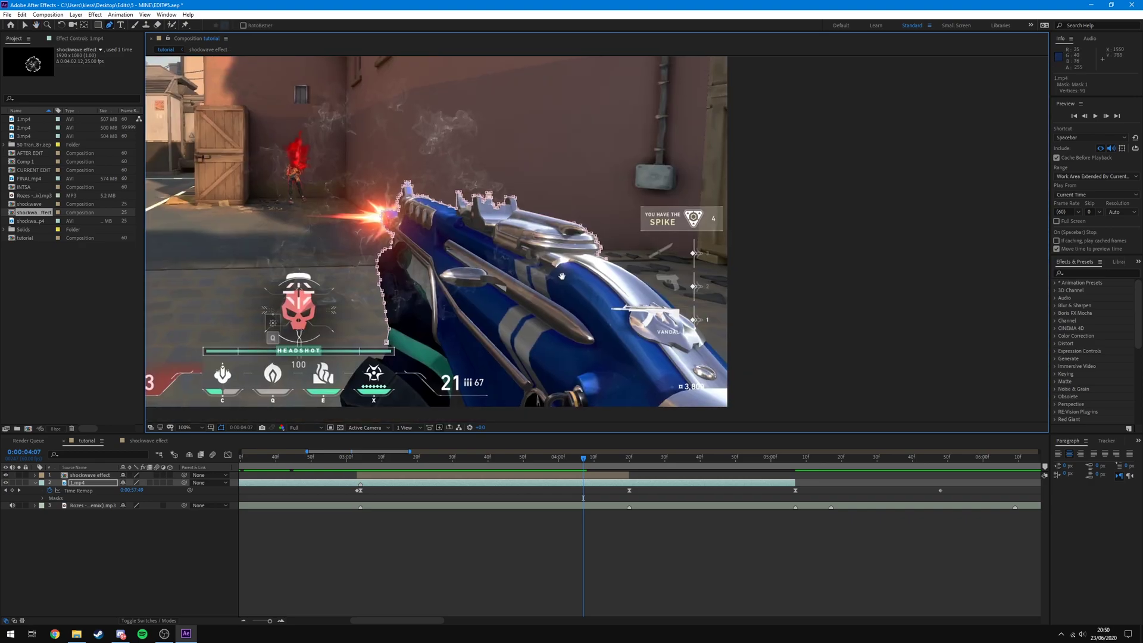
# Step: Close the mask with a loose curve across the gun's body back to the starting point at the green cuff
pyautogui.moveTo(618, 253); pyautogui.dragTo(640, 245)
pyautogui.scroll(1, 640, 244)
pyautogui.moveTo(424, 327); pyautogui.dragTo(563, 276)
pyautogui.click(774, 253)
pyautogui.click(665, 340)
pyautogui.click(568, 366)
pyautogui.click(480, 380)
pyautogui.click(403, 378)
pyautogui.click(331, 362)
pyautogui.click(324, 356)
pyautogui.scroll(-2, 631, 267)
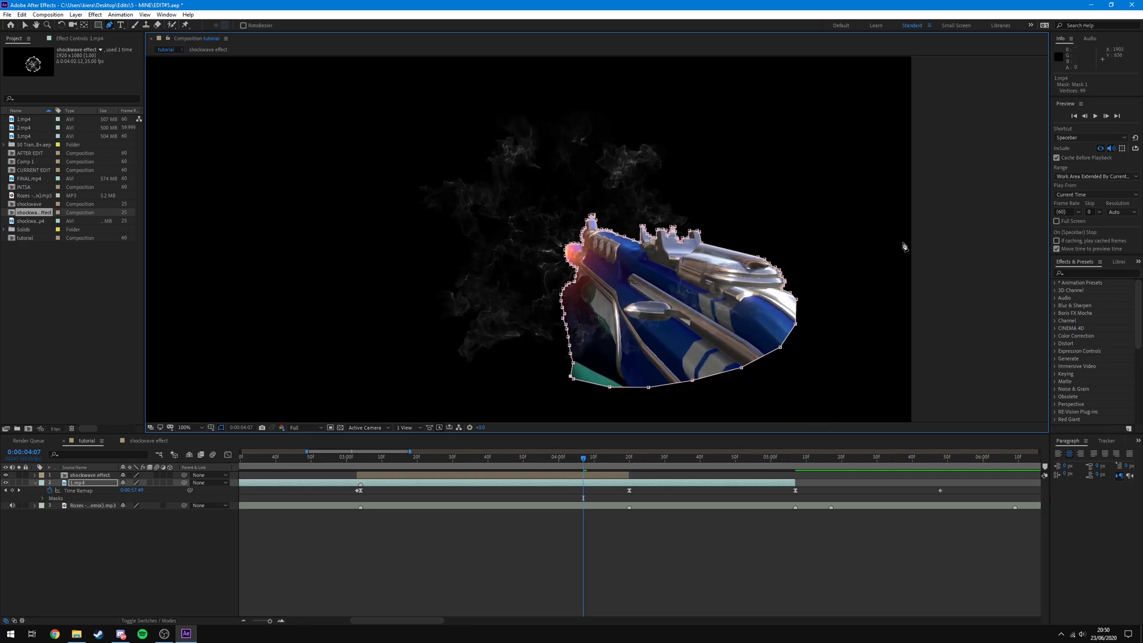
# Step: Set the mode of Mask 1 on the 1.mp4 layer to None
pyautogui.press(',')
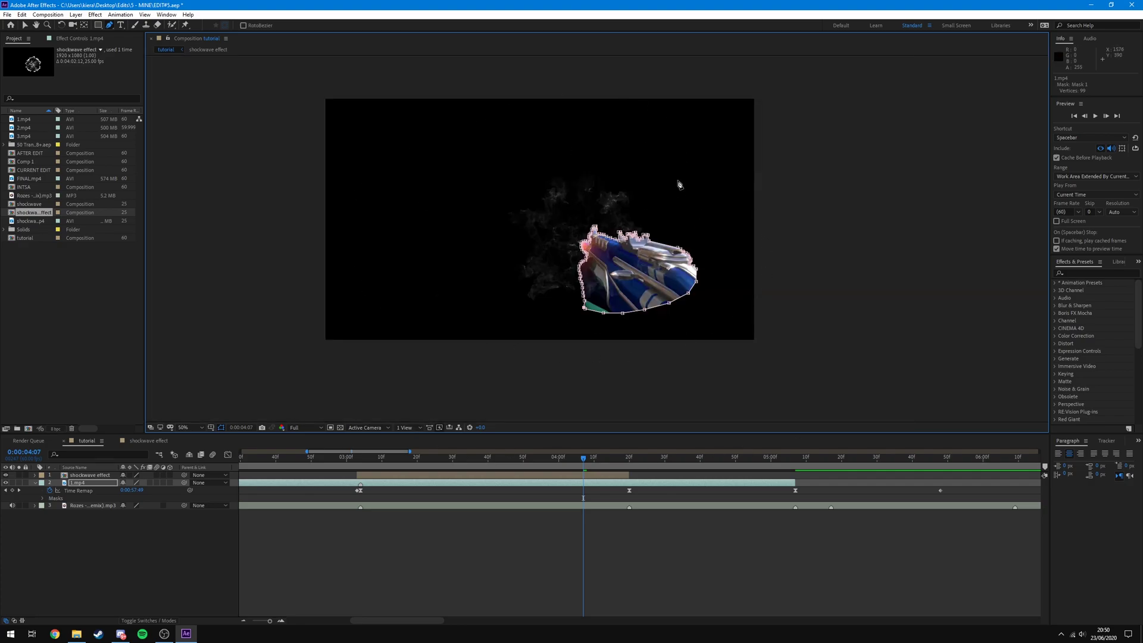
pyautogui.press('.')
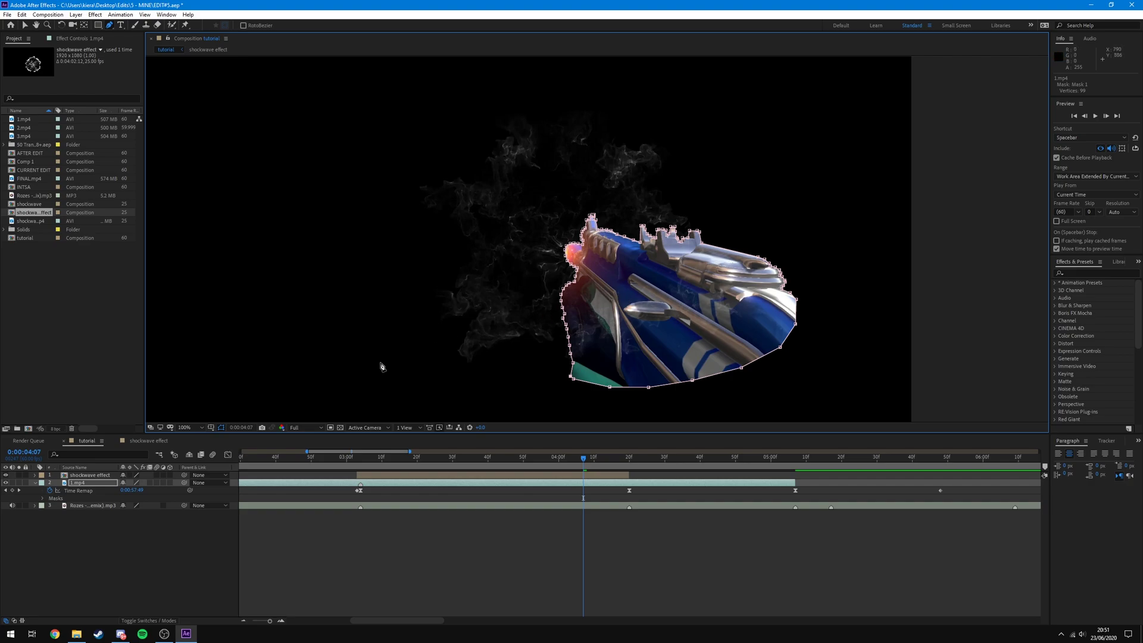
pyautogui.click(35, 483)
pyautogui.click(35, 483)
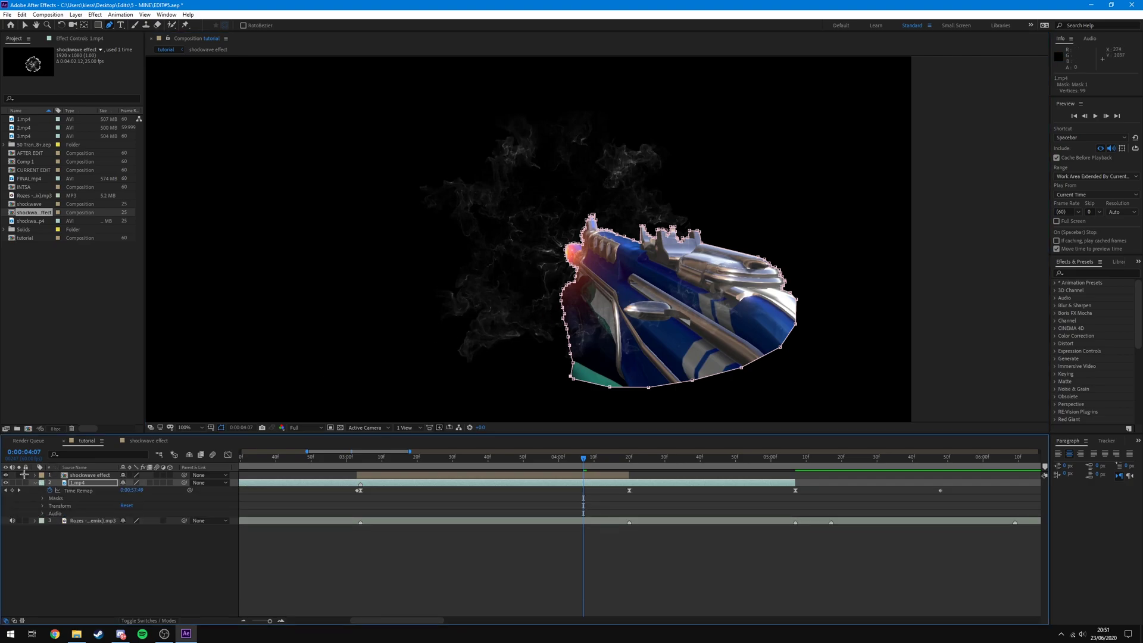
pyautogui.click(46, 498)
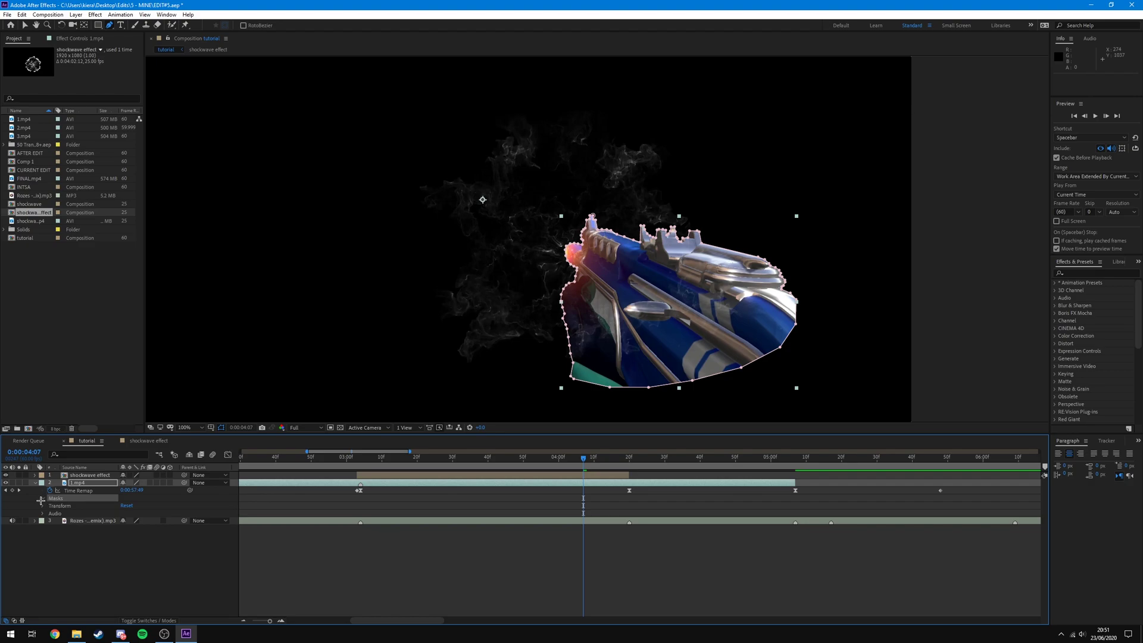
pyautogui.click(42, 498)
pyautogui.click(134, 505)
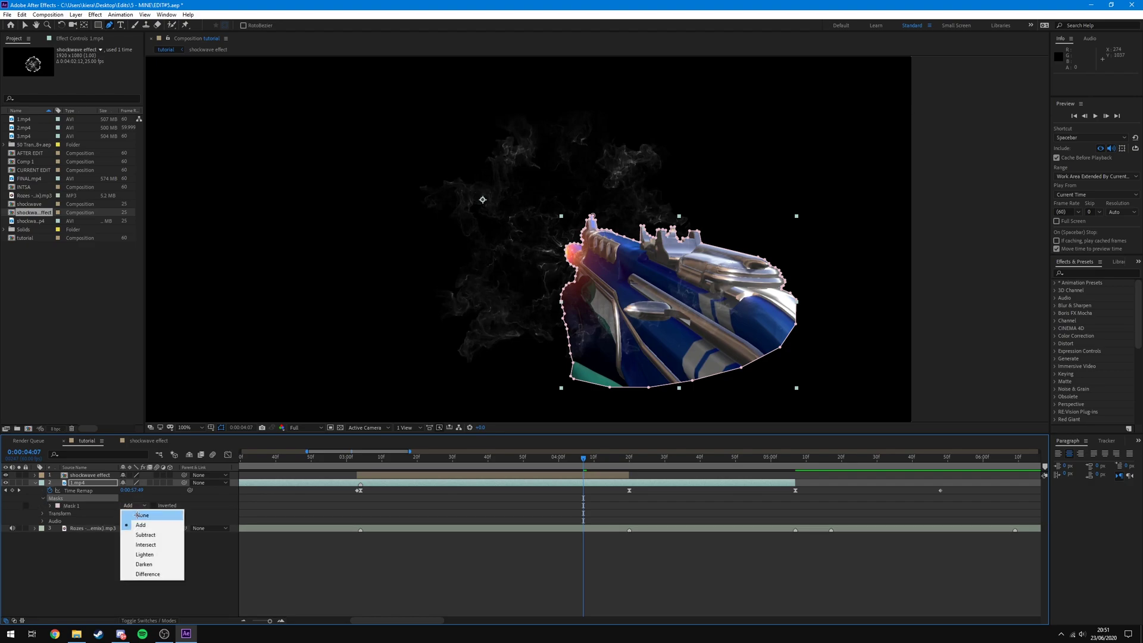
pyautogui.click(140, 515)
pyautogui.scroll(-2, 539, 238)
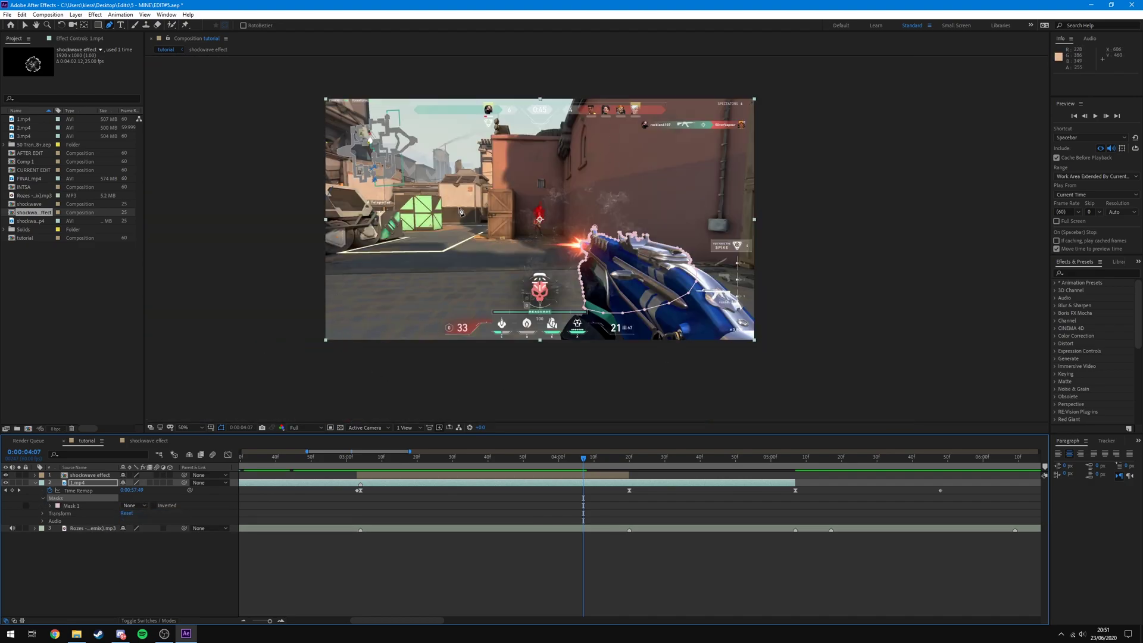
# Step: Hide the shockwave effect layer, select Mask 1 on 1.mp4, and show its tracking controls
pyautogui.scroll(2, 462, 204)
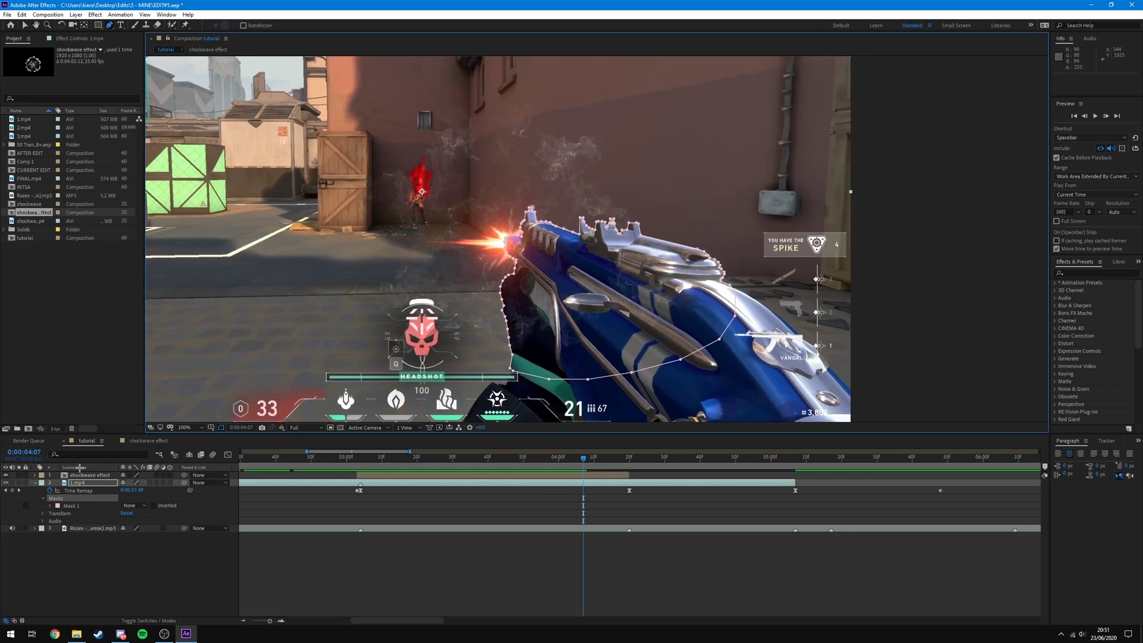
pyautogui.click(5, 475)
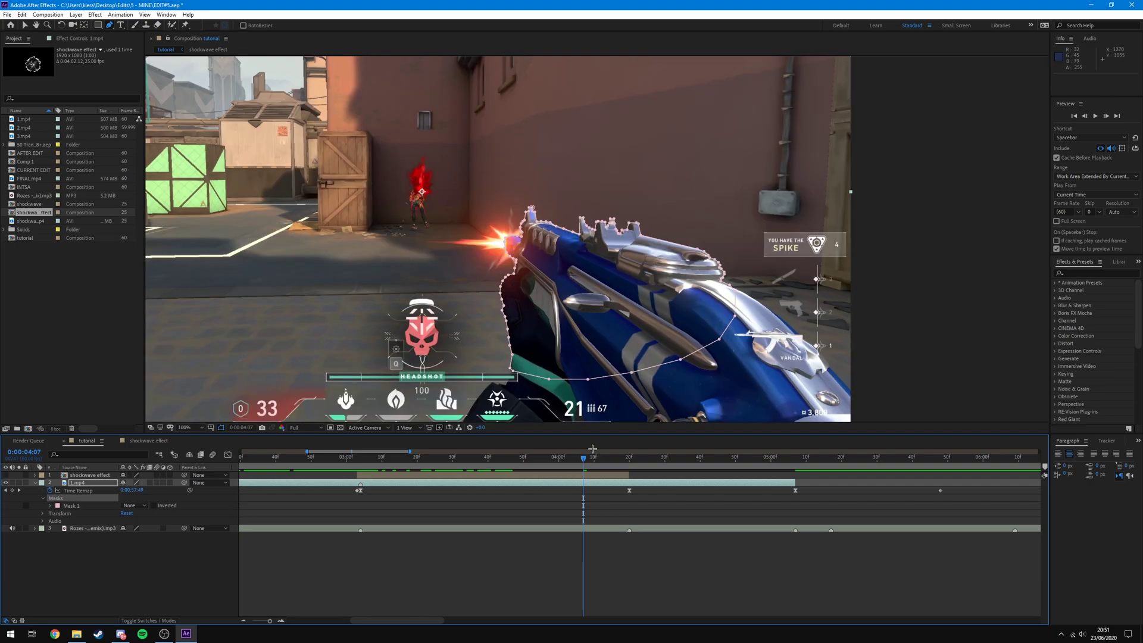
pyautogui.moveTo(585, 462)
pyautogui.mouseDown()
pyautogui.moveTo(505, 464)
pyautogui.moveTo(583, 461)
pyautogui.mouseUp()
pyautogui.click(75, 506)
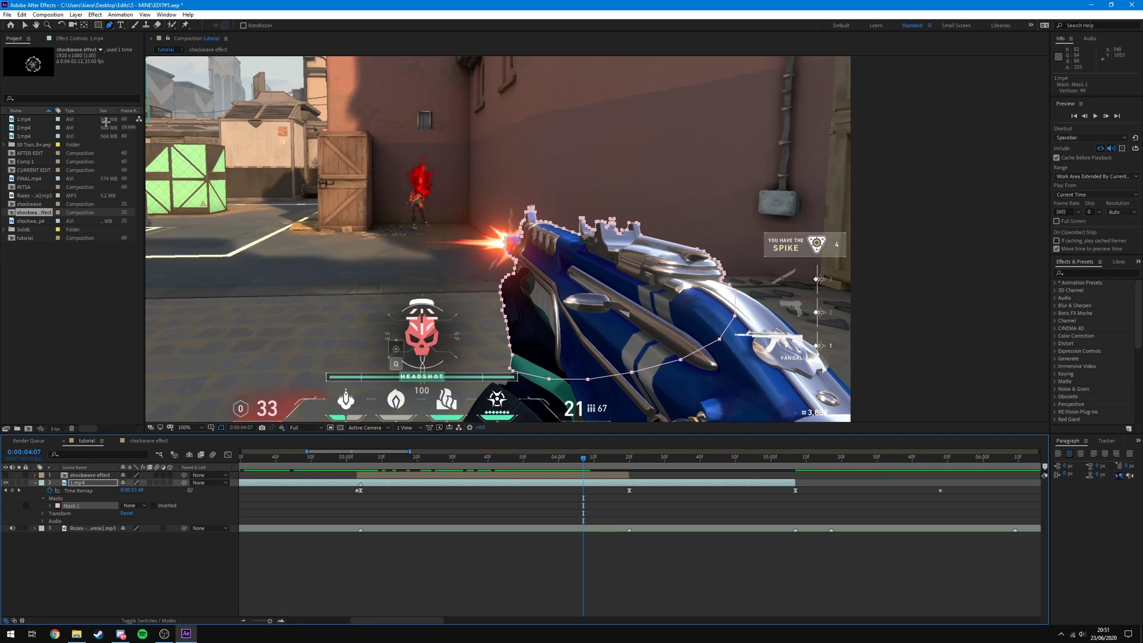
pyautogui.click(166, 14)
pyautogui.click(185, 280)
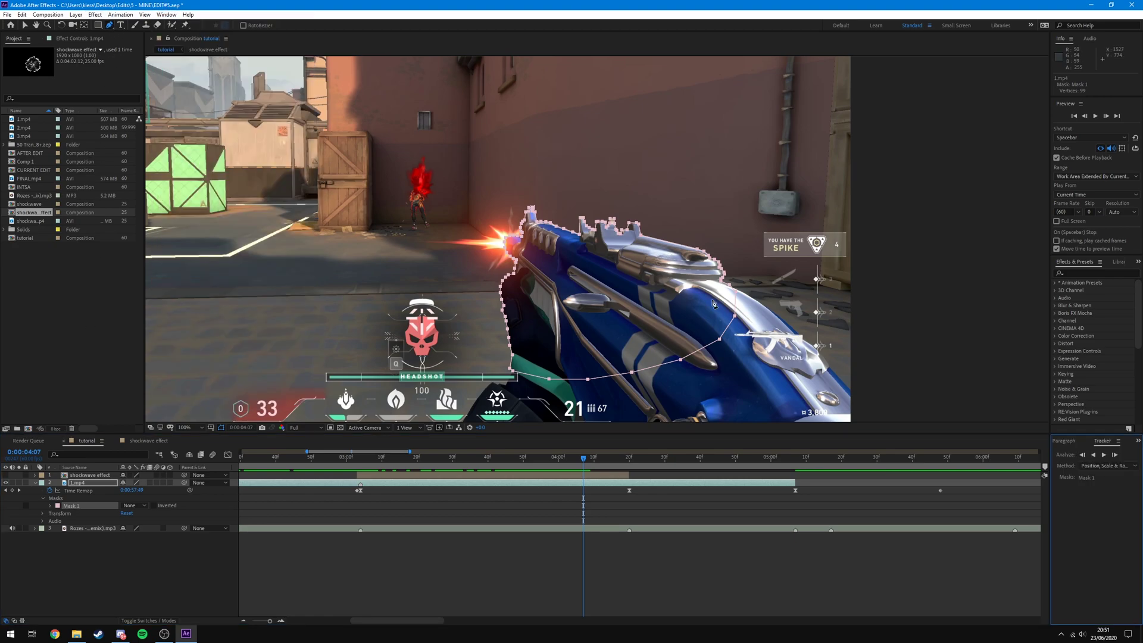
# Step: Try to track Mask 1 backward one frame at a time from 0:00:04:07, and undo the tracking
pyautogui.click(1082, 455)
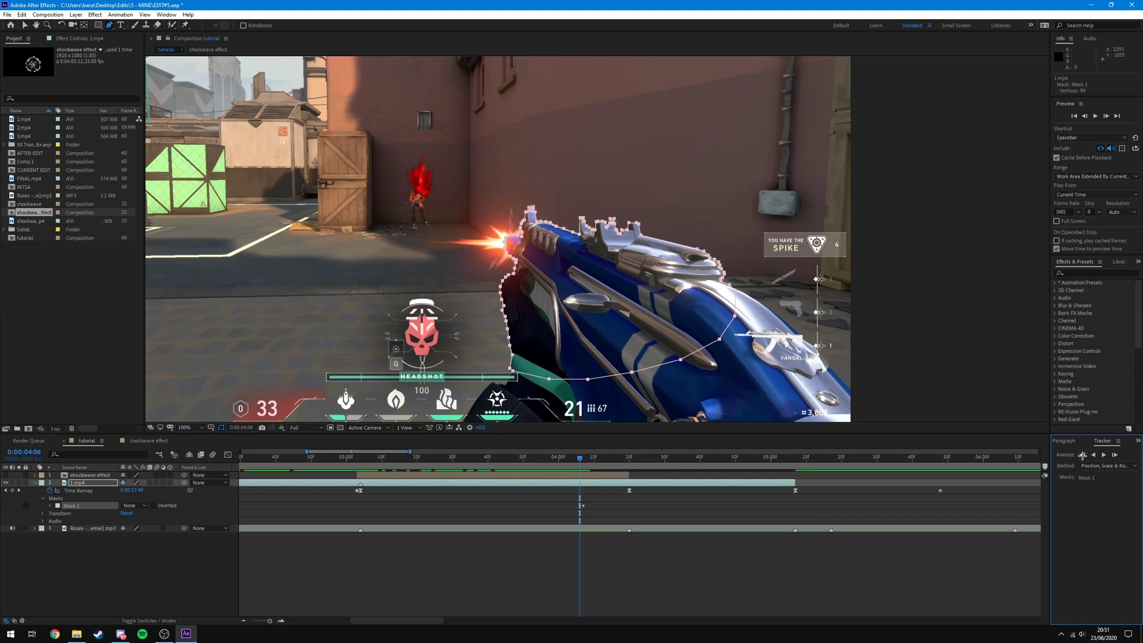
pyautogui.click(1082, 455)
pyautogui.click(1082, 455)
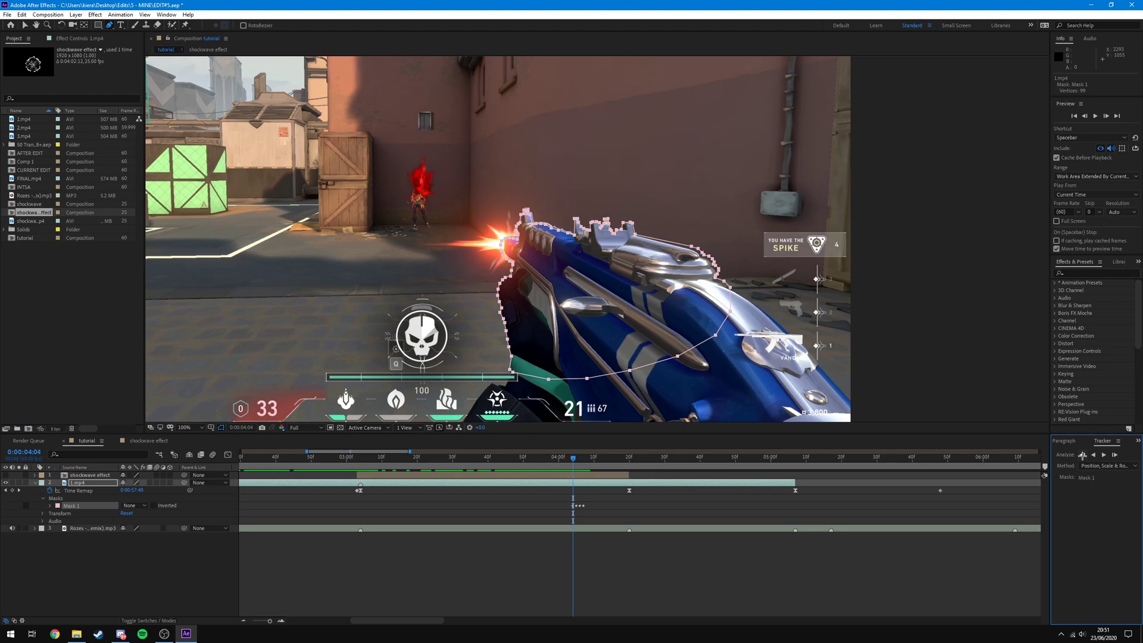
pyautogui.click(1082, 454)
pyautogui.click(1082, 455)
pyautogui.click(1082, 454)
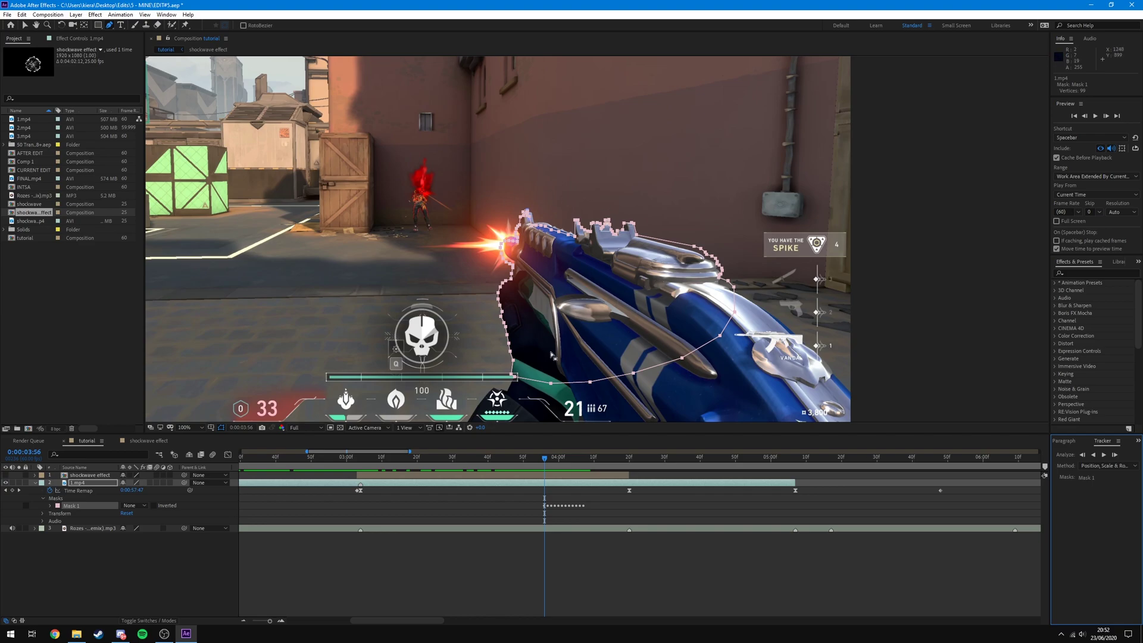
pyautogui.hotkey('ctrl', 'z')
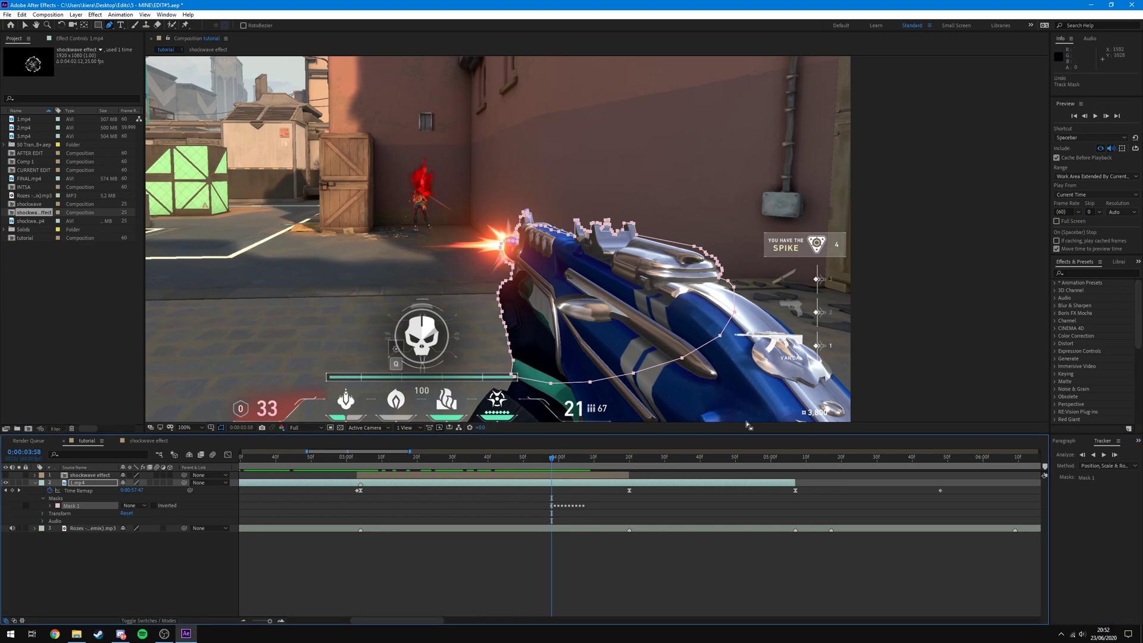
# Step: Start Mask Path keyframing on Mask 1 at 0:00:04:07, and shift and slightly shrink the mask to fit the gun at 0:00:04:05
pyautogui.click(50, 505)
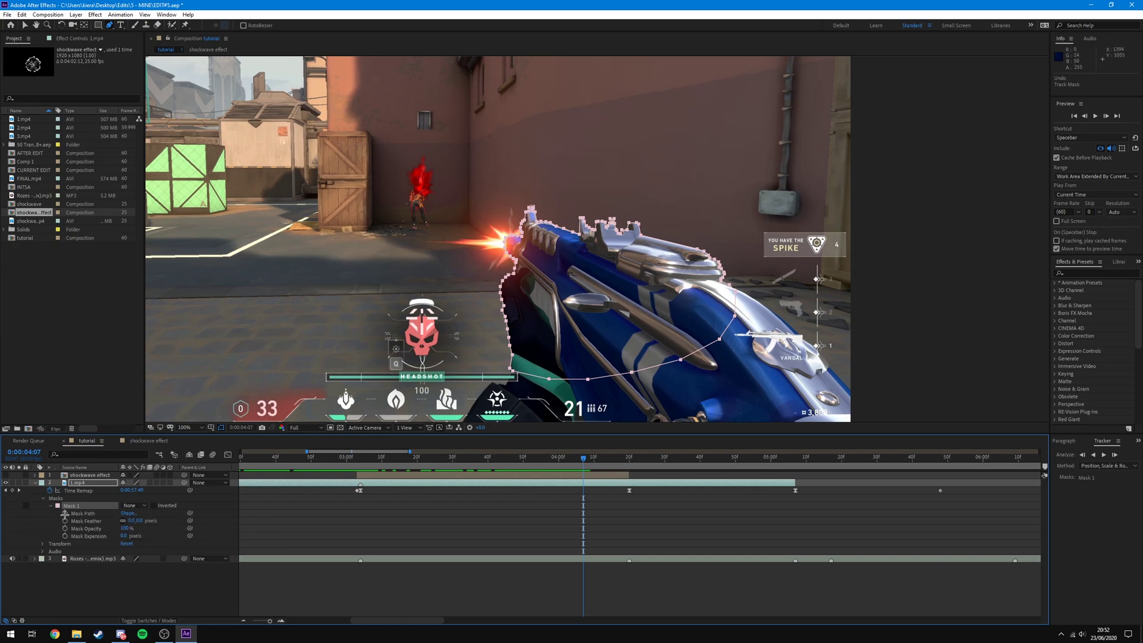
pyautogui.click(65, 513)
pyautogui.press('pageup')
pyautogui.press('pageup')
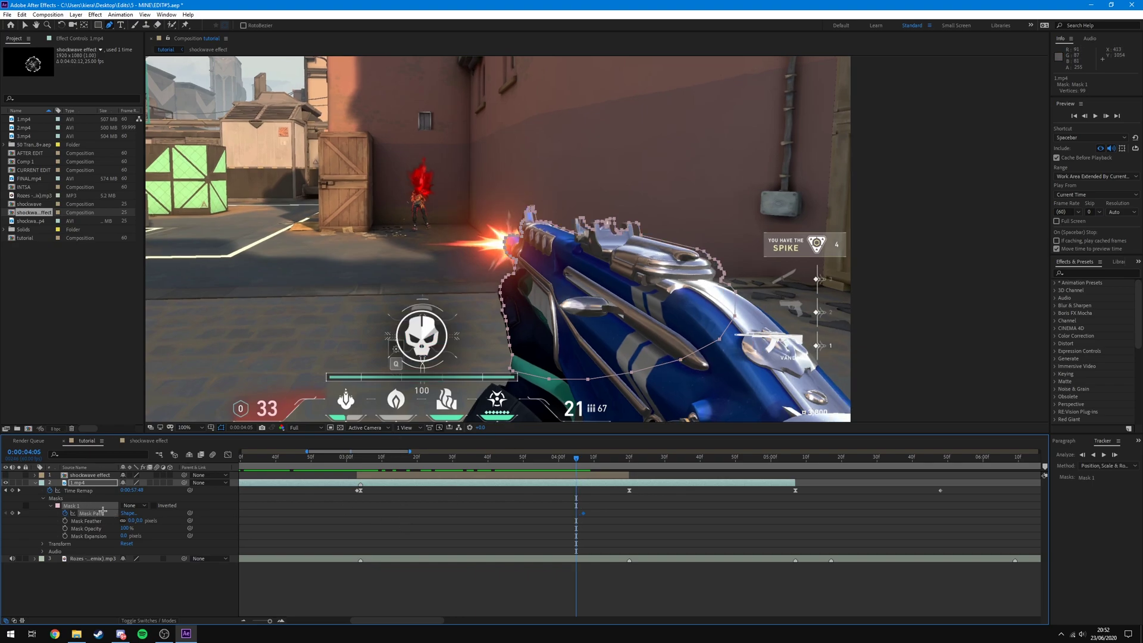
pyautogui.hotkey('ctrl', 't')
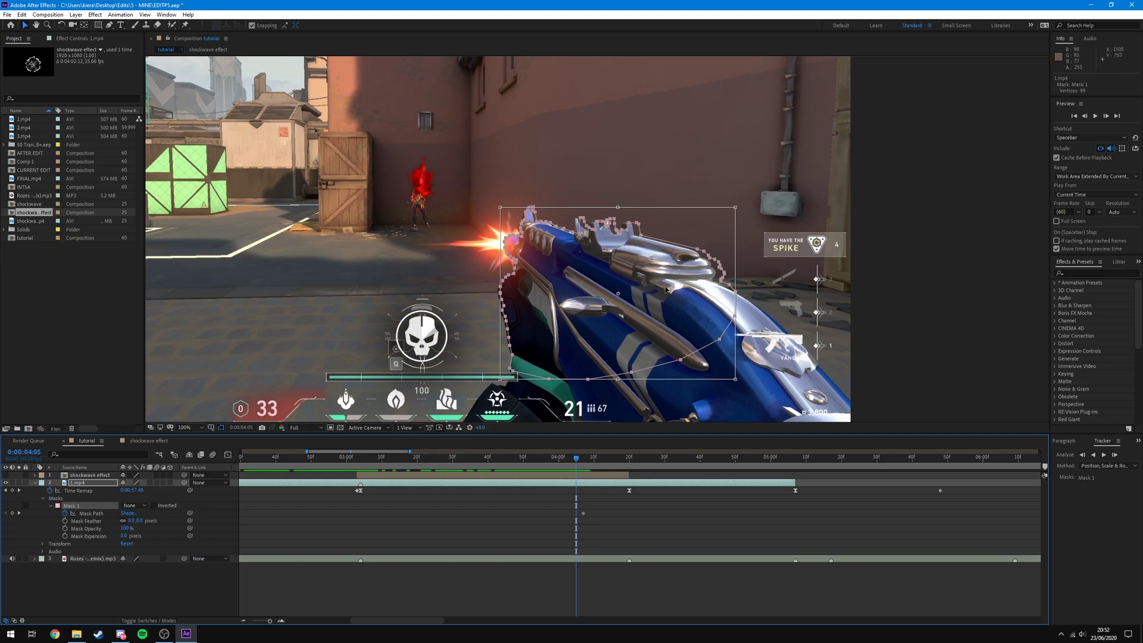
pyautogui.moveTo(645, 275); pyautogui.dragTo(644, 277)
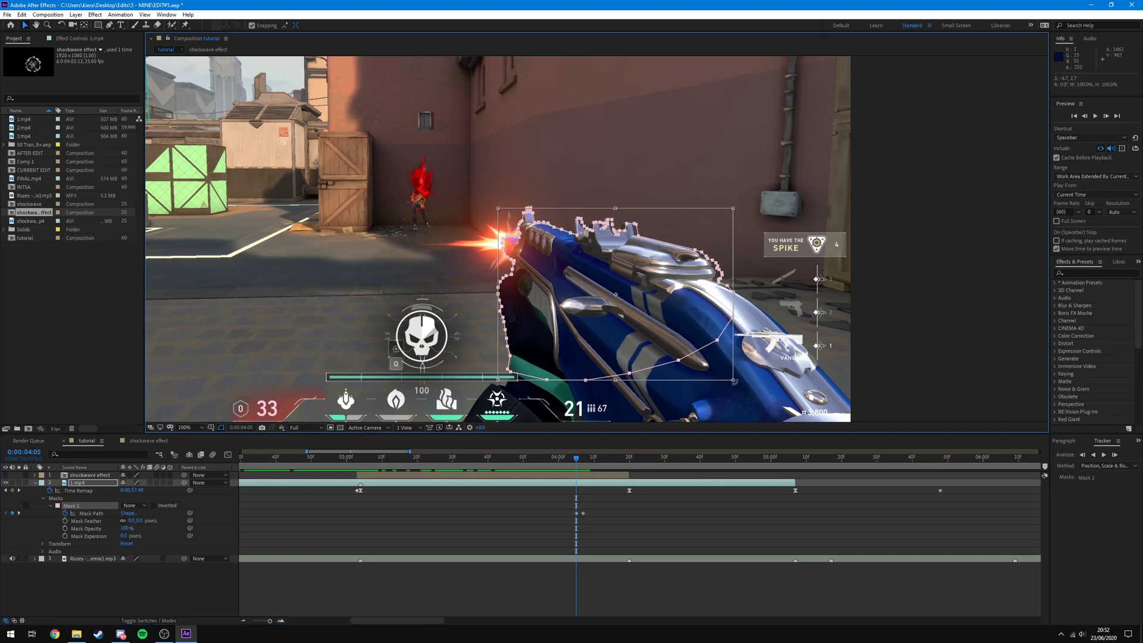
pyautogui.moveTo(732, 379); pyautogui.dragTo(727, 377)
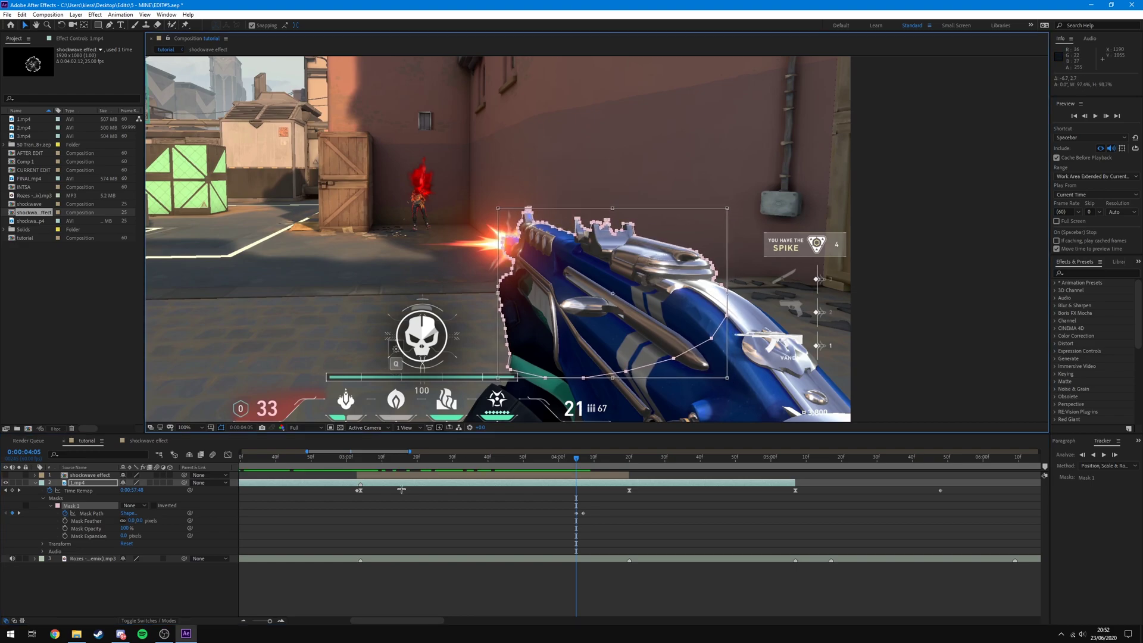
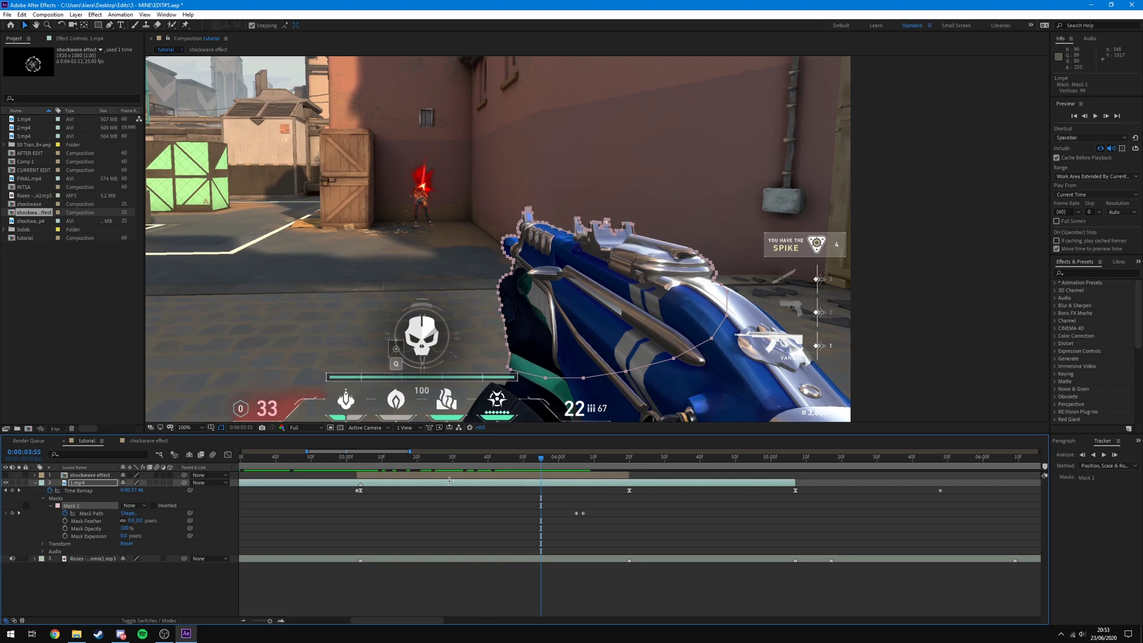
# Step: At 0:00:03:55, move the individual mask vertices so the outline follows the gun's rear sights closely
pyautogui.scroll(4, 591, 239)
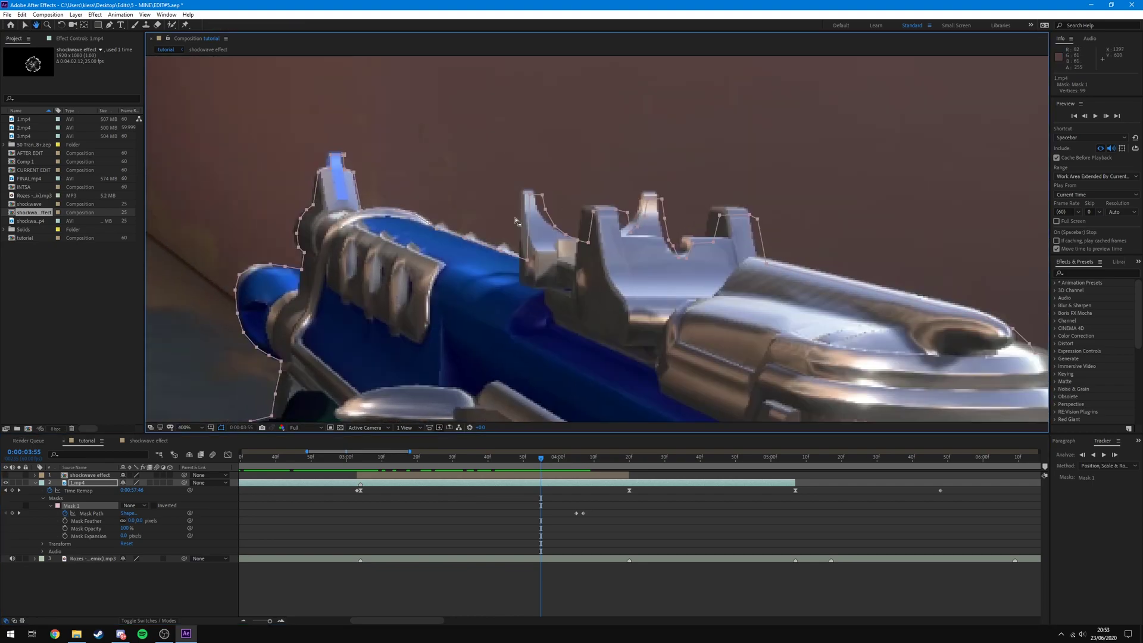
pyautogui.scroll(1, 542, 252)
pyautogui.moveTo(485, 253); pyautogui.dragTo(507, 235)
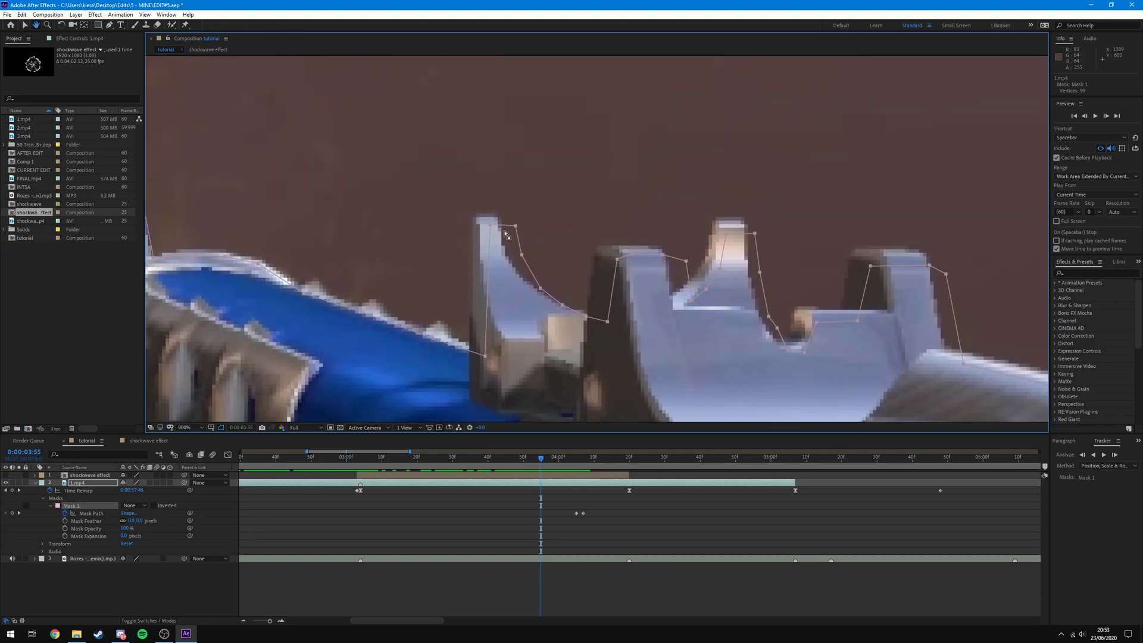
pyautogui.click(346, 484)
pyautogui.moveTo(489, 226); pyautogui.dragTo(473, 215)
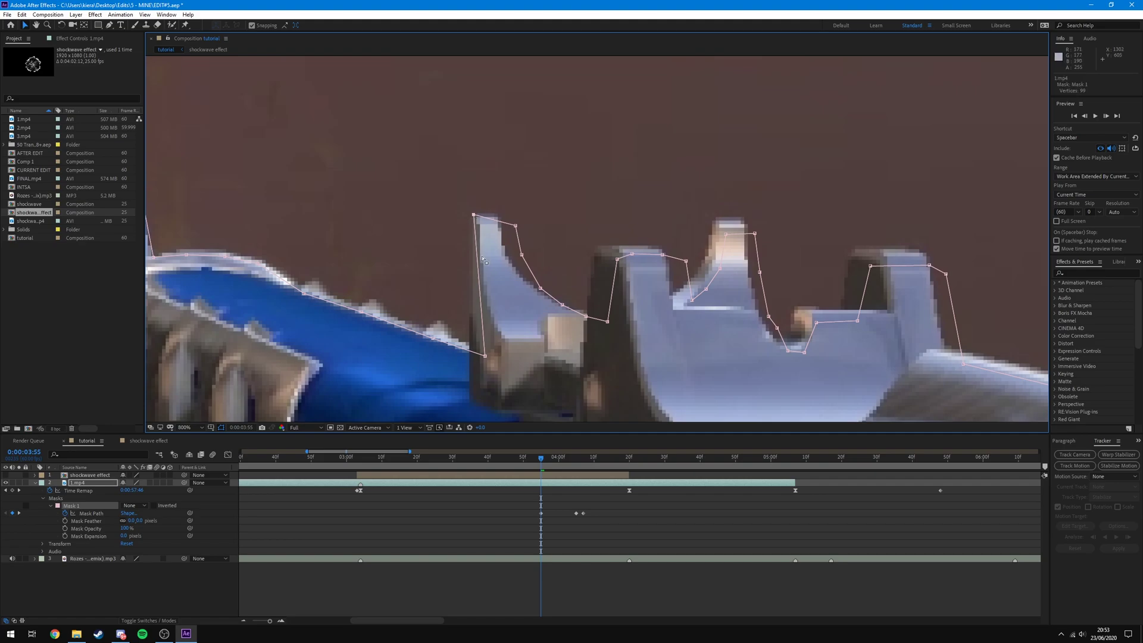
pyautogui.moveTo(585, 317)
pyautogui.mouseDown()
pyautogui.moveTo(571, 309)
pyautogui.moveTo(585, 311)
pyautogui.mouseUp()
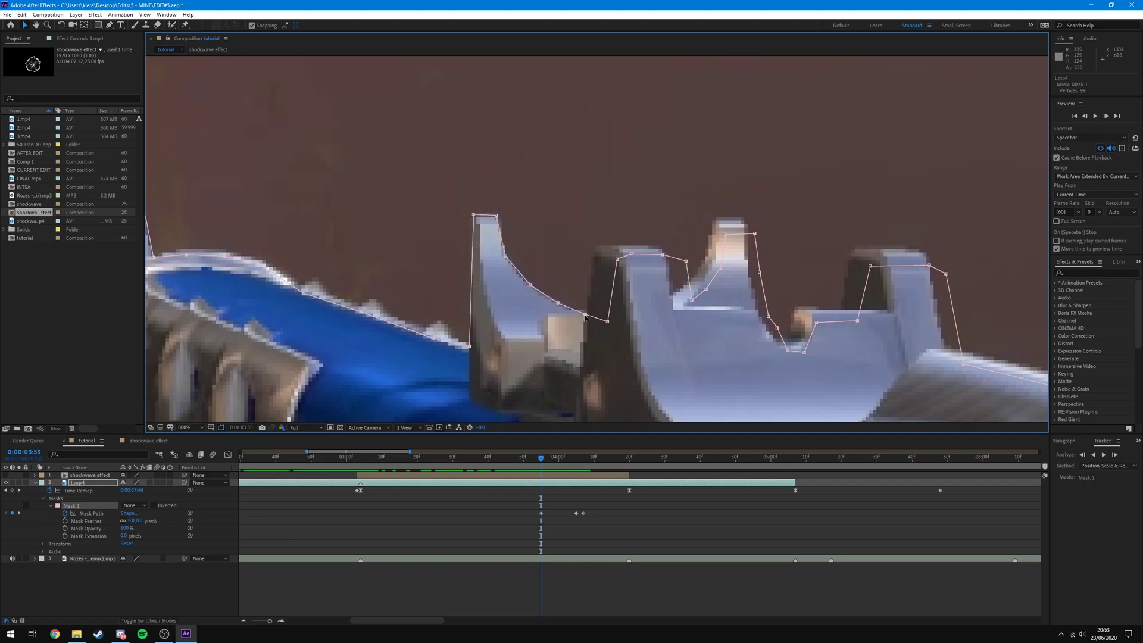
pyautogui.moveTo(617, 259); pyautogui.dragTo(671, 258)
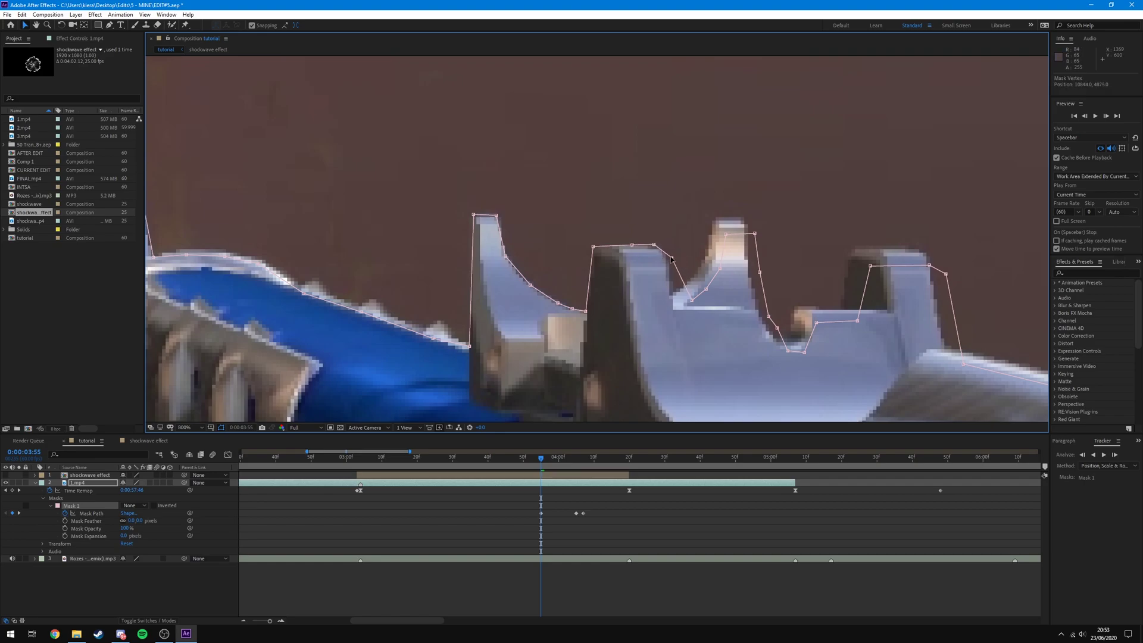
pyautogui.moveTo(691, 300); pyautogui.dragTo(716, 220)
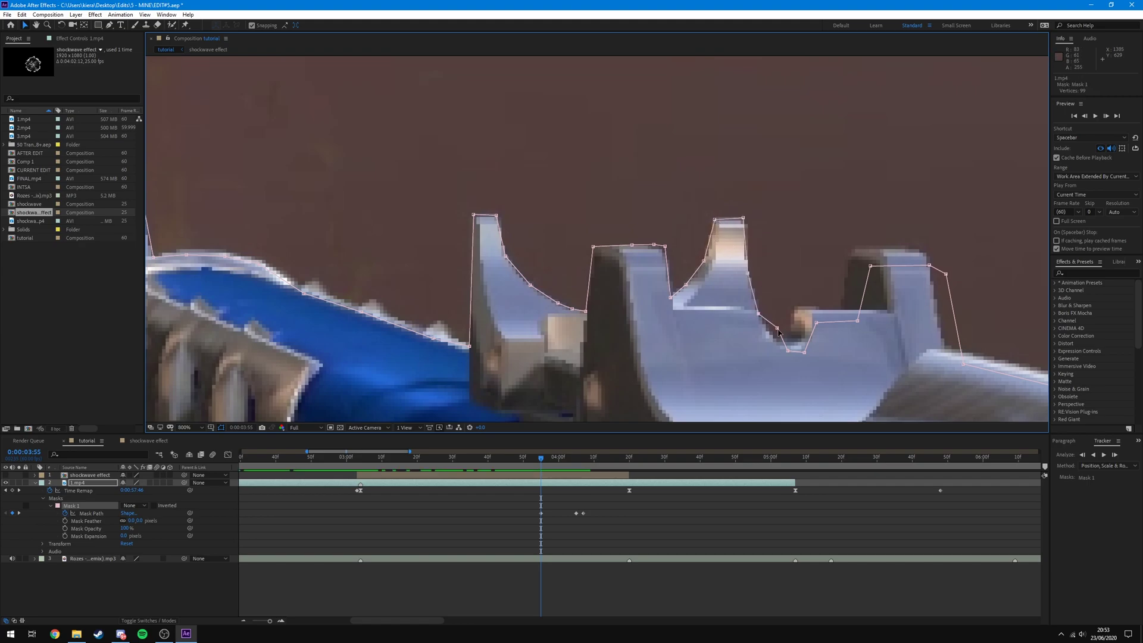
pyautogui.moveTo(777, 328); pyautogui.dragTo(766, 329)
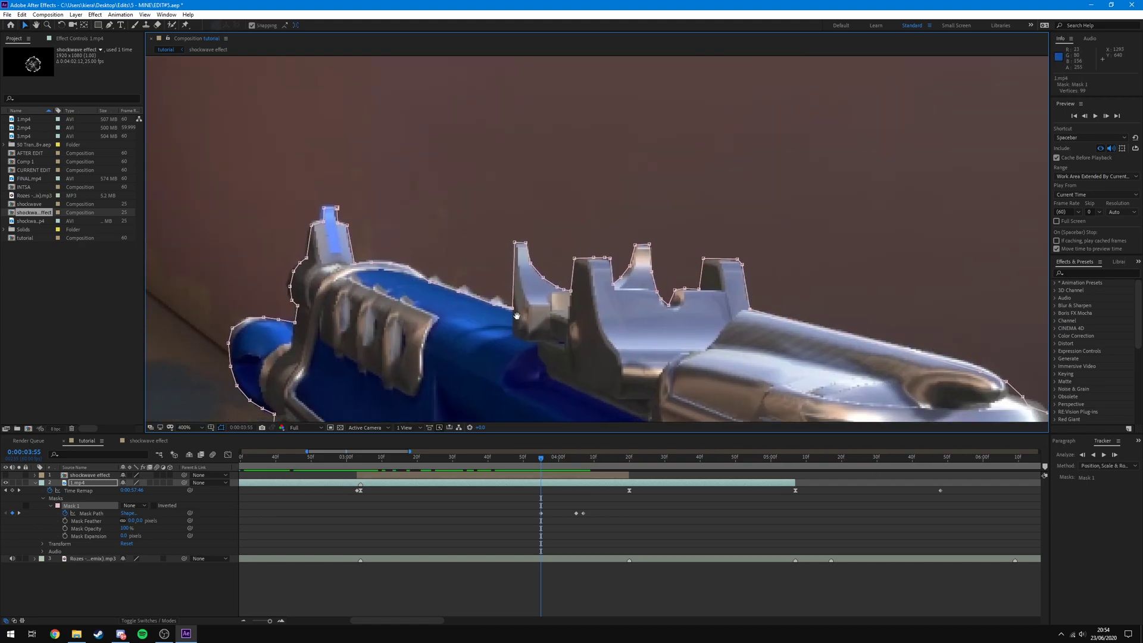
# Step: Examine the mask outline at 0:00:03:55, and go back frame by frame to 0:00:03:39 to check its fit on the gun
pyautogui.moveTo(516, 316); pyautogui.dragTo(598, 304)
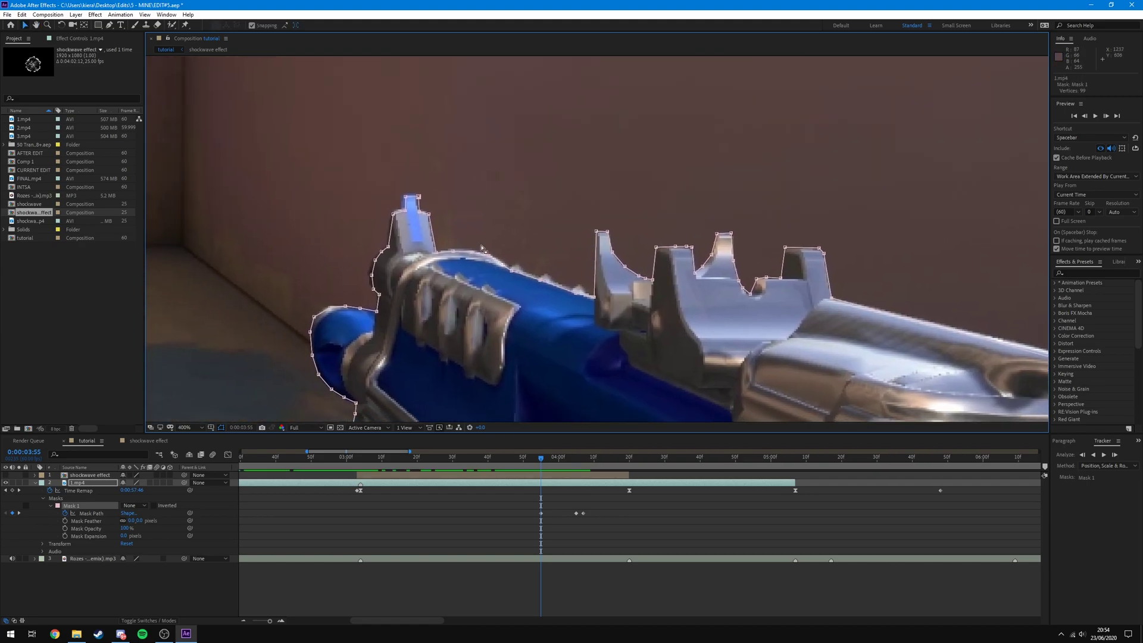
pyautogui.scroll(-2, 308, 310)
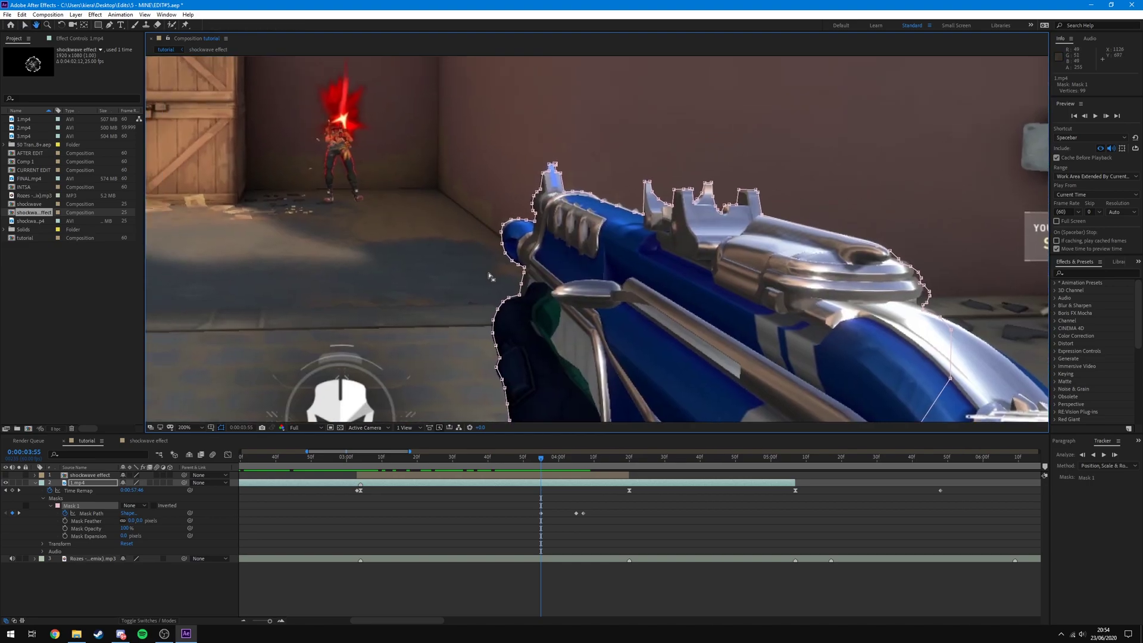
pyautogui.press('.')
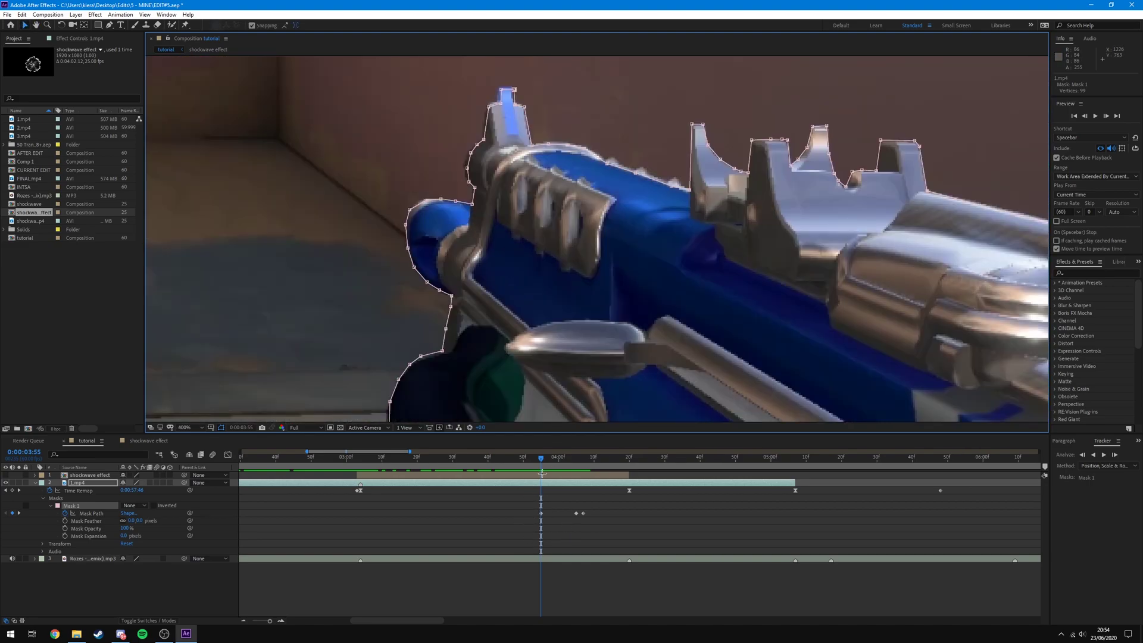
pyautogui.scroll(-3, 519, 311)
pyautogui.scroll(1, 553, 308)
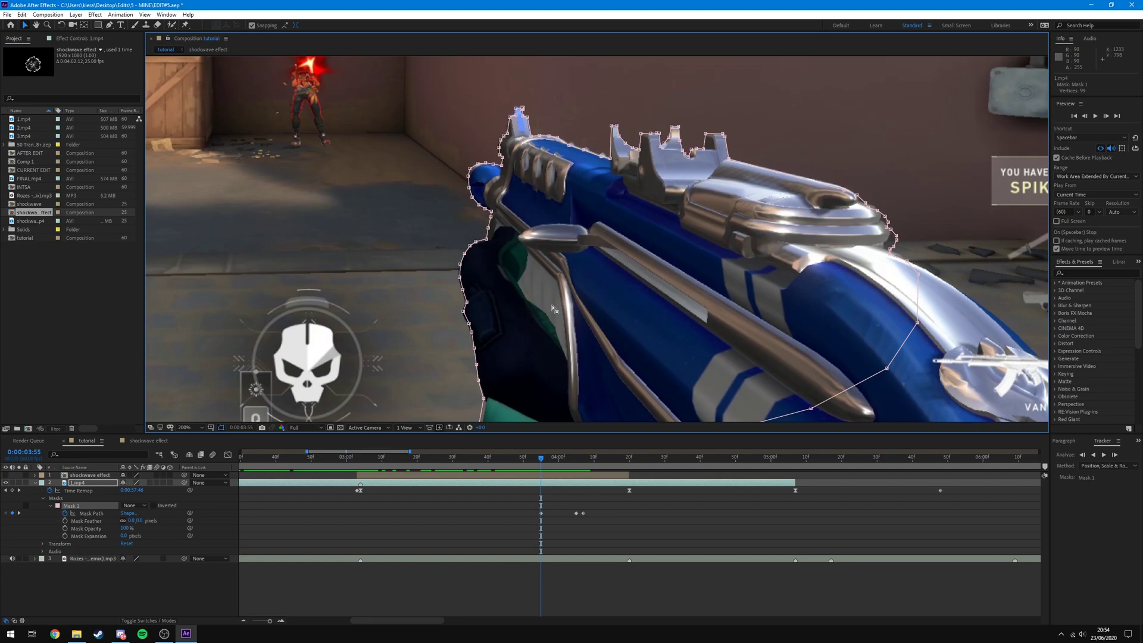
pyautogui.press('pageup')
pyautogui.press('pageup')
pyautogui.press('pageup')
pyautogui.press('pageup')
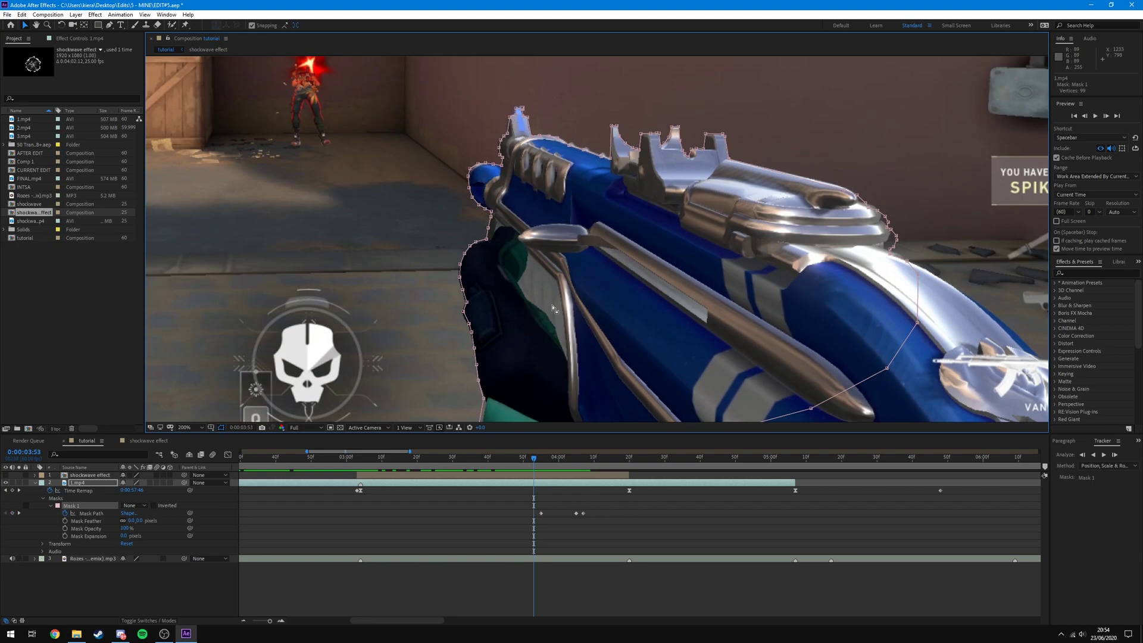
pyautogui.press('pageup')
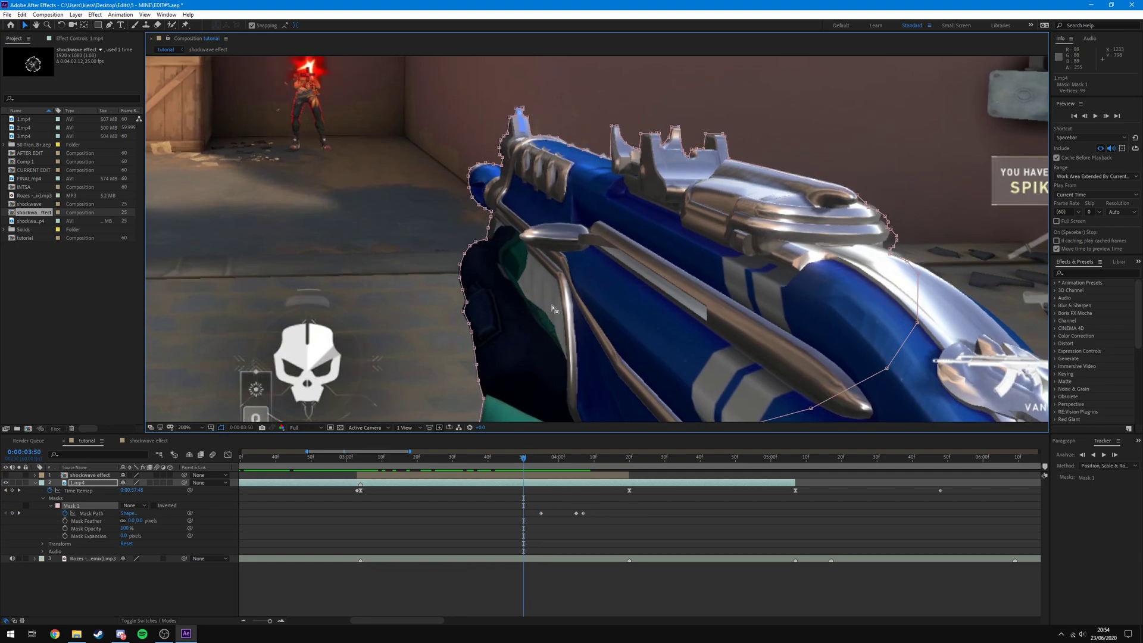
pyautogui.scroll(2, 552, 309)
pyautogui.press('v')
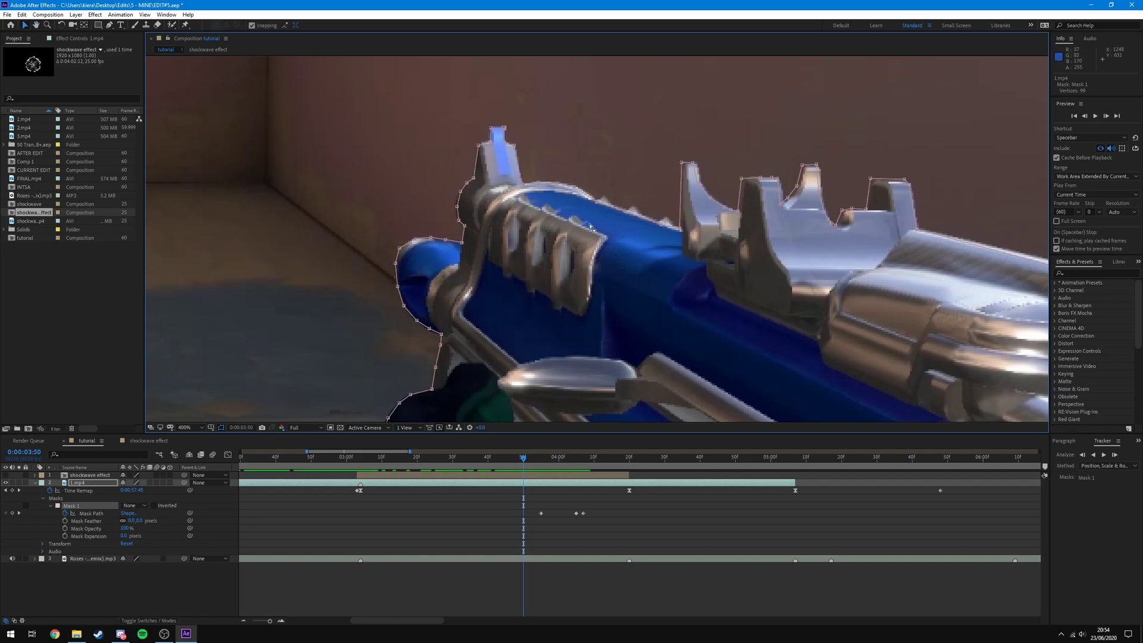
pyautogui.press('pageup')
pyautogui.press('pageup')
pyautogui.press('pageup')
pyautogui.press('pageup')
pyautogui.press('pageup')
pyautogui.press('pageup')
pyautogui.press('pageup')
pyautogui.press('pageup')
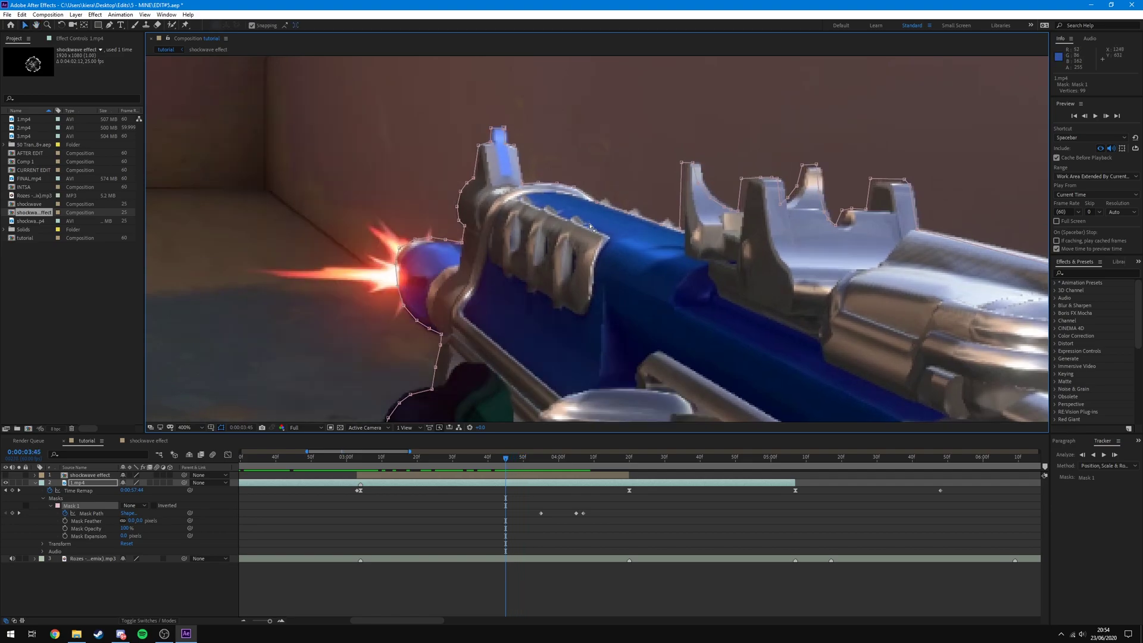
pyautogui.press('pageup')
pyautogui.press('pageup')
pyautogui.press('pageup')
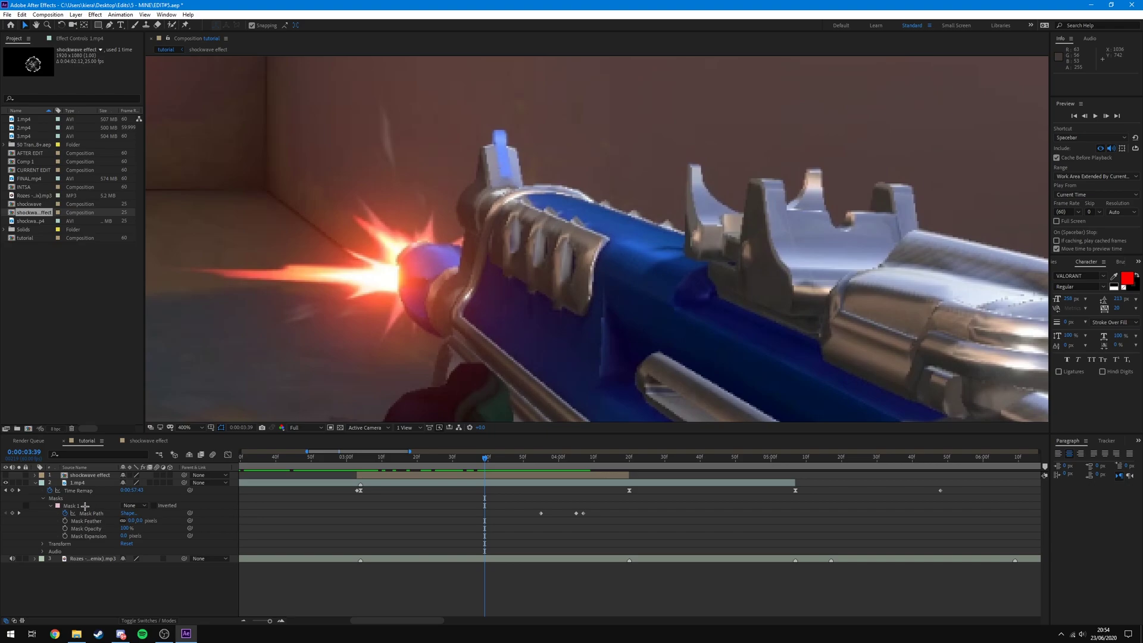
# Step: At 0:00:03:39, free-transform Mask 1, shifting and slightly enlarging it to fit the hand and green cuff
pyautogui.click(85, 507)
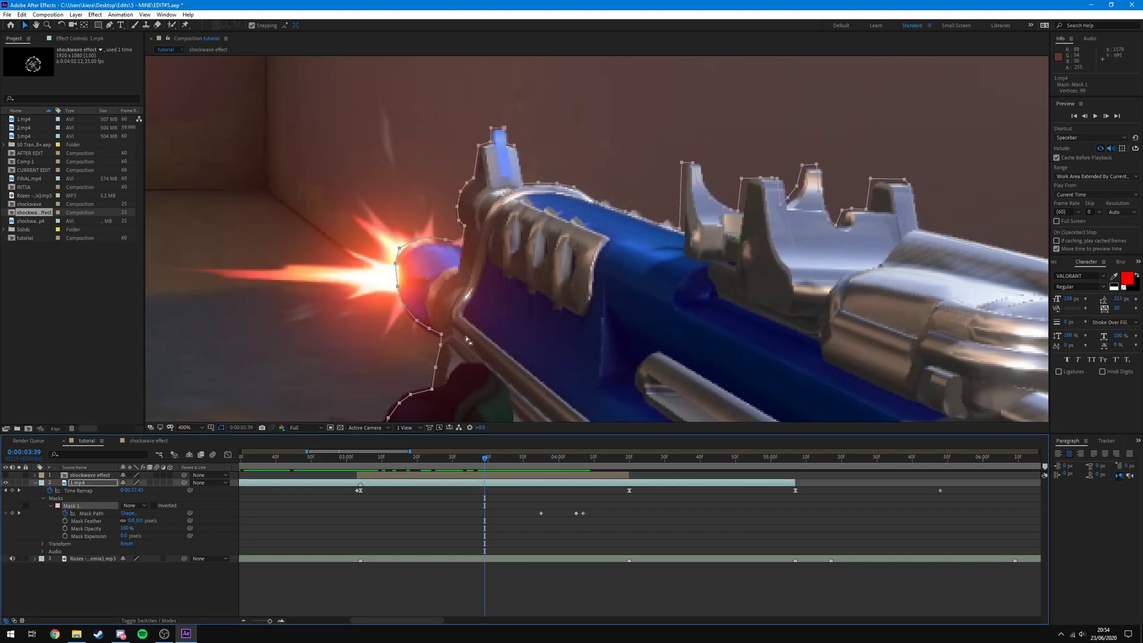
pyautogui.scroll(-5, 490, 327)
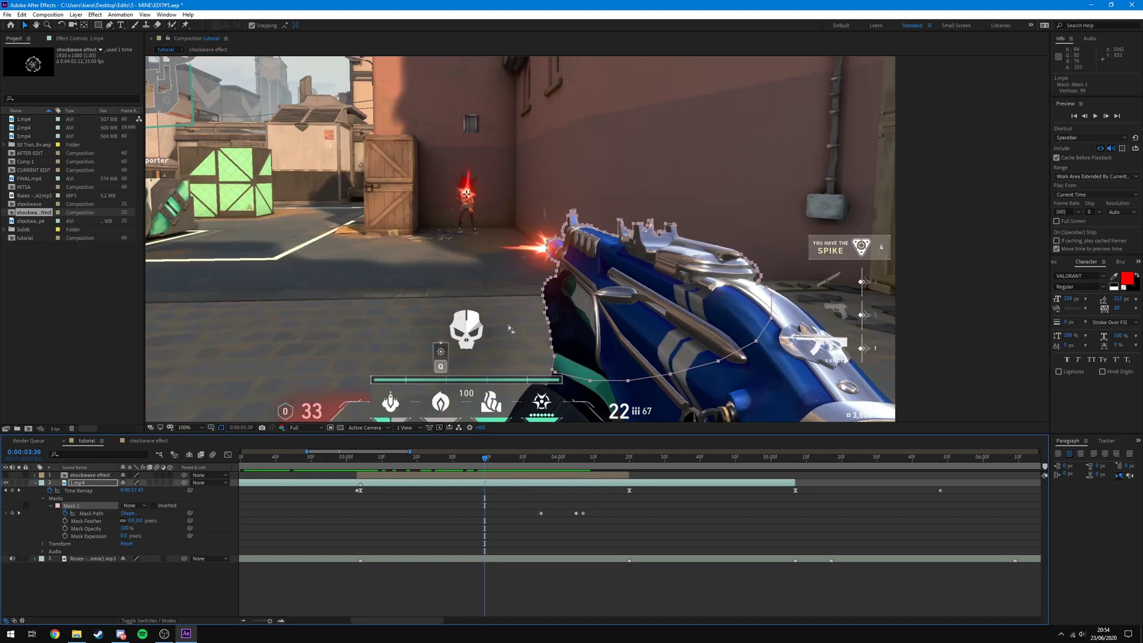
pyautogui.scroll(3, 492, 269)
pyautogui.moveTo(487, 245); pyautogui.dragTo(552, 233)
pyautogui.hotkey('ctrl', 't')
pyautogui.moveTo(411, 405); pyautogui.dragTo(467, 297)
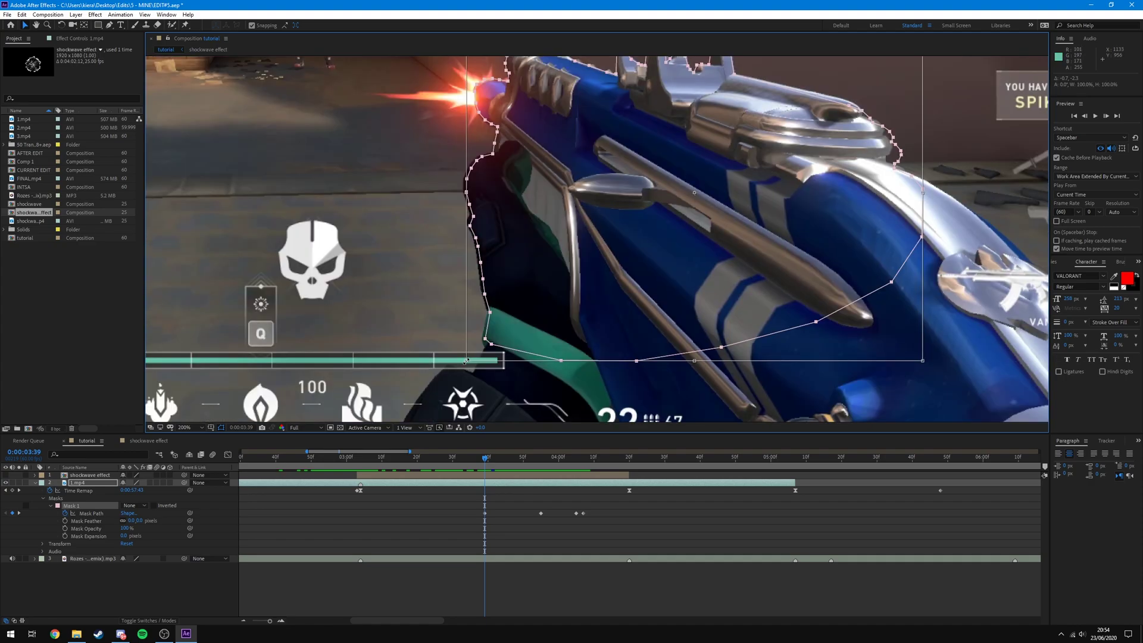
pyautogui.moveTo(467, 361); pyautogui.dragTo(465, 361)
pyautogui.moveTo(492, 223); pyautogui.dragTo(497, 348)
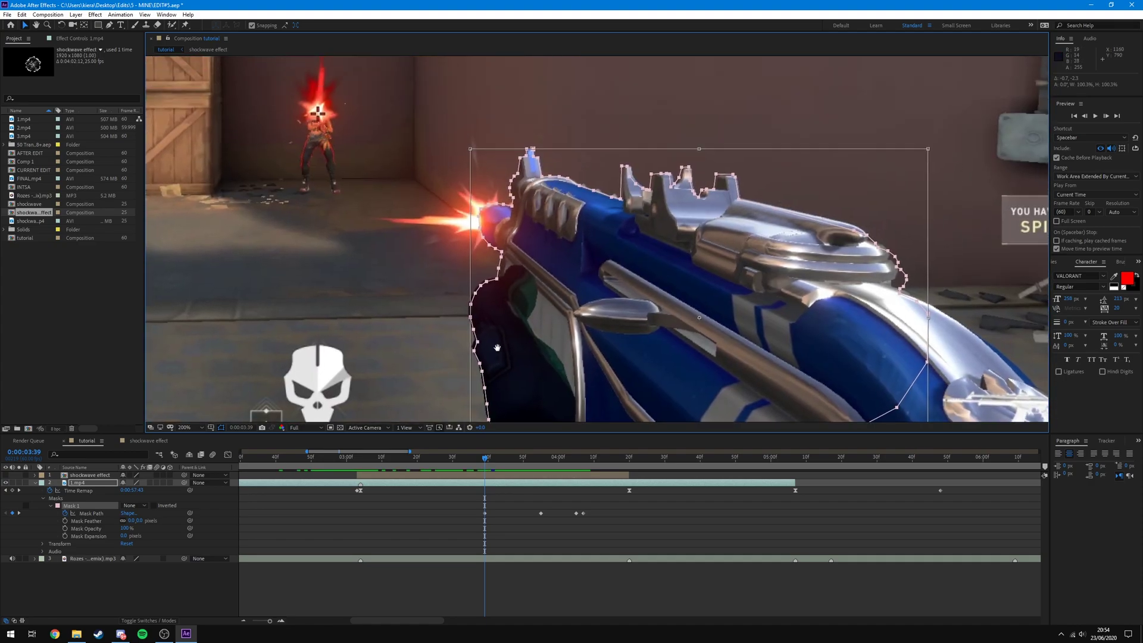
# Step: Stretch the mask slightly wider toward the rear of the gun, apply the transform, and check the outline around the sights and muzzle
pyautogui.scroll(1, 632, 108)
pyautogui.moveTo(632, 108); pyautogui.dragTo(519, 154)
pyautogui.scroll(-1, 519, 153)
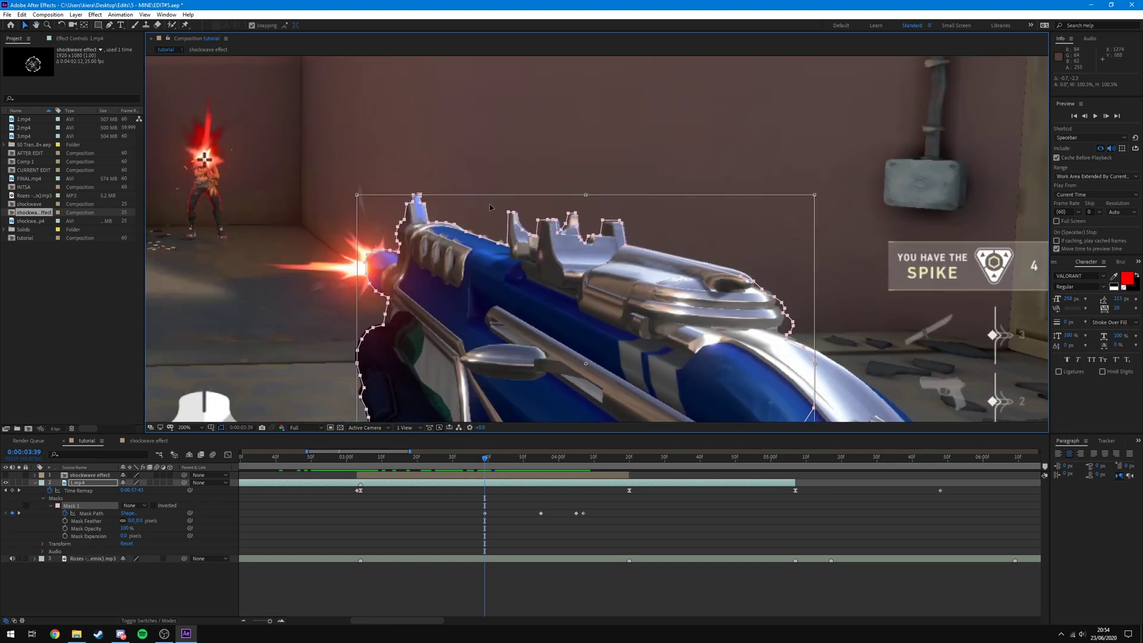
pyautogui.moveTo(815, 362); pyautogui.dragTo(820, 363)
pyautogui.moveTo(746, 280); pyautogui.dragTo(623, 203)
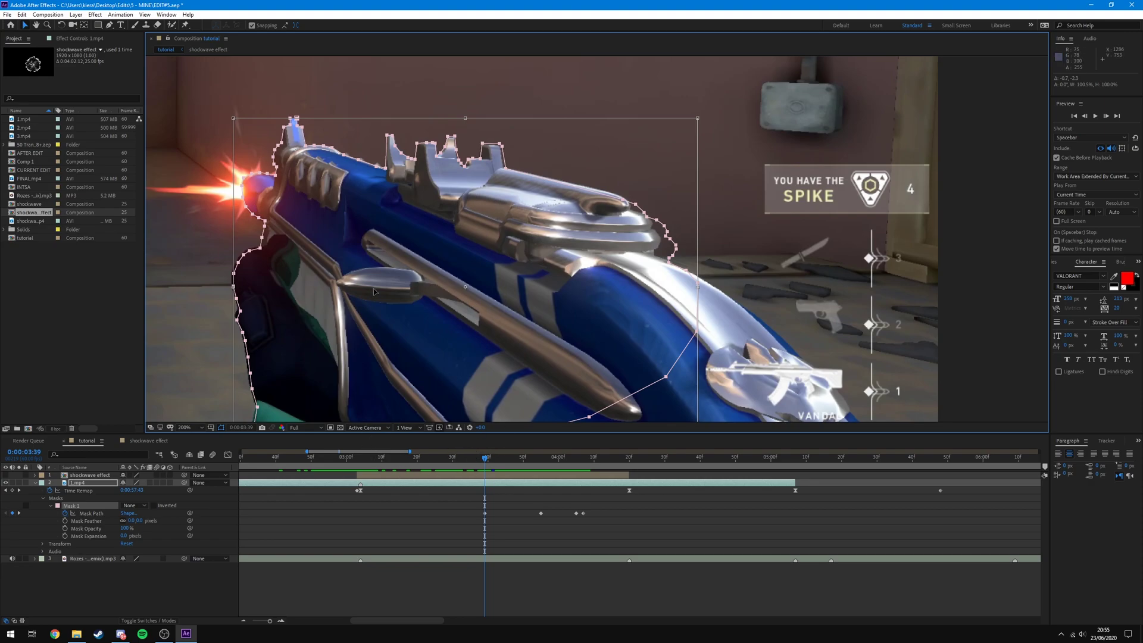
pyautogui.scroll(3, 373, 291)
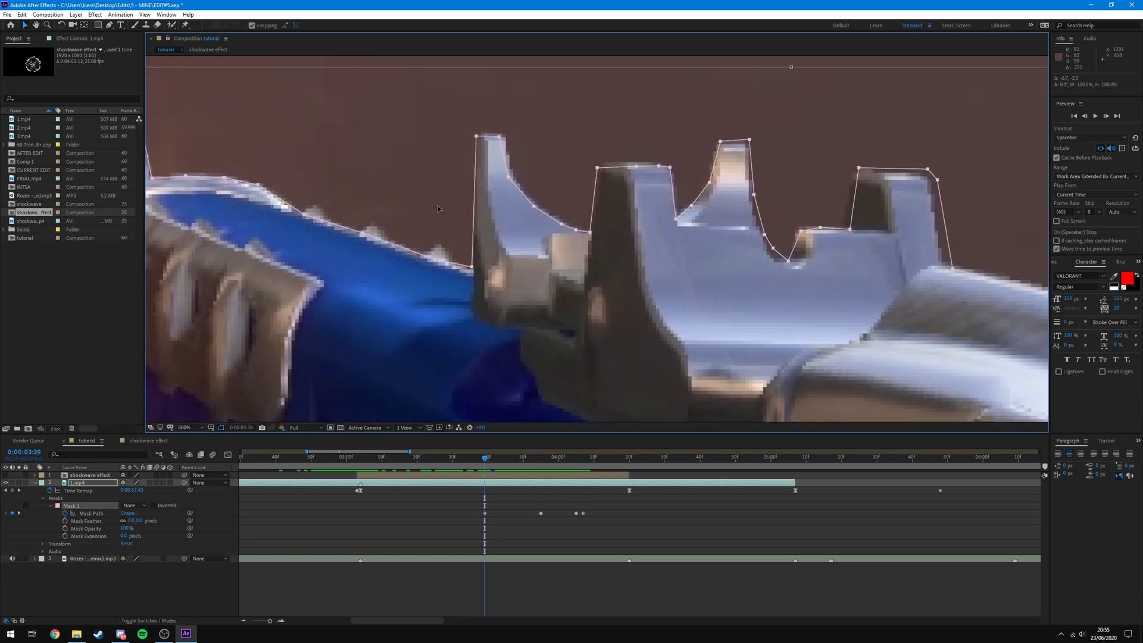
pyautogui.scroll(-2, 438, 208)
pyautogui.moveTo(562, 318); pyautogui.dragTo(568, 285)
pyautogui.scroll(1, 557, 281)
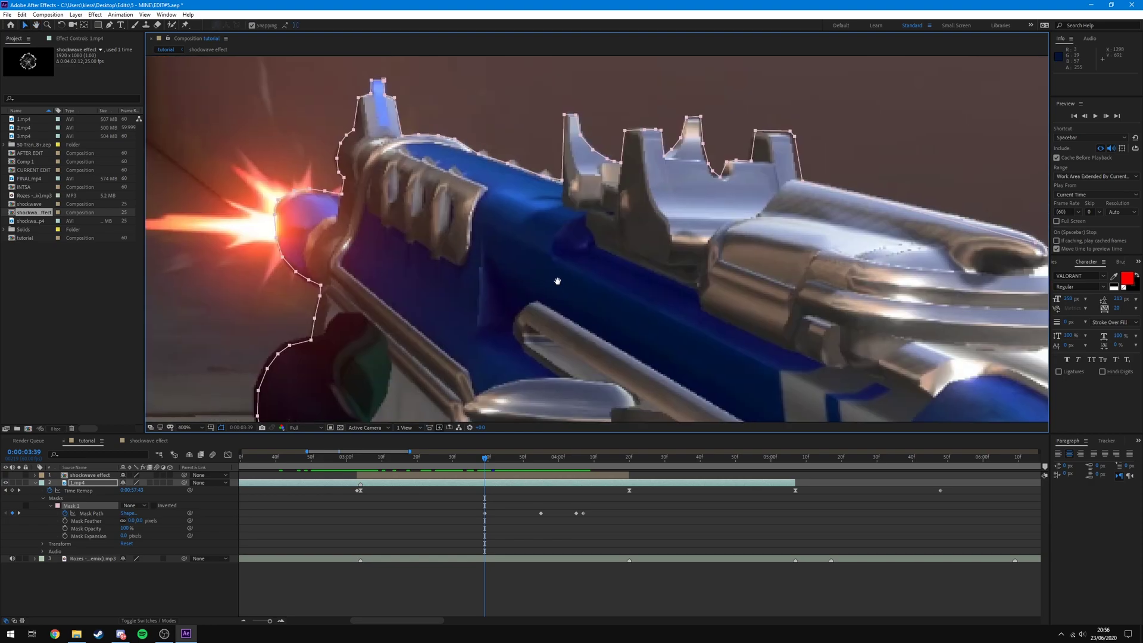
pyautogui.scroll(-1, 631, 333)
pyautogui.scroll(-1, 625, 336)
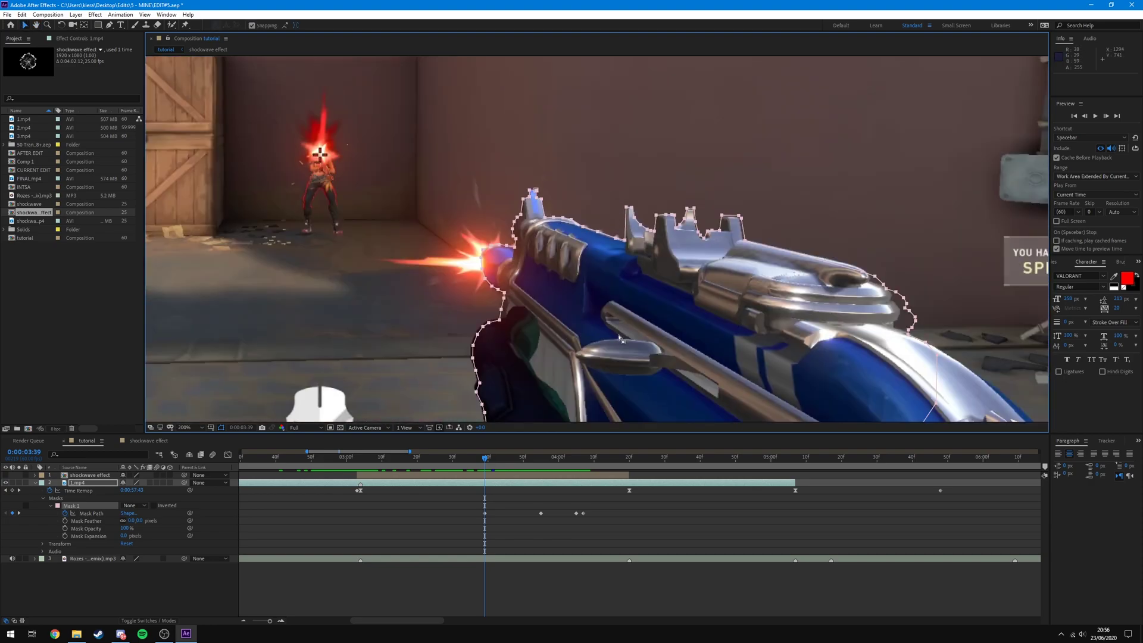
# Step: Go back seven frames to 0:00:03:32 and free-transform Mask 1, shifting it slightly toward the muzzle to fit the gun
pyautogui.press('pageup')
pyautogui.press('pageup')
pyautogui.press('pageup')
pyautogui.press('pageup')
pyautogui.press('pageup')
pyautogui.press('pageup')
pyautogui.press('pageup')
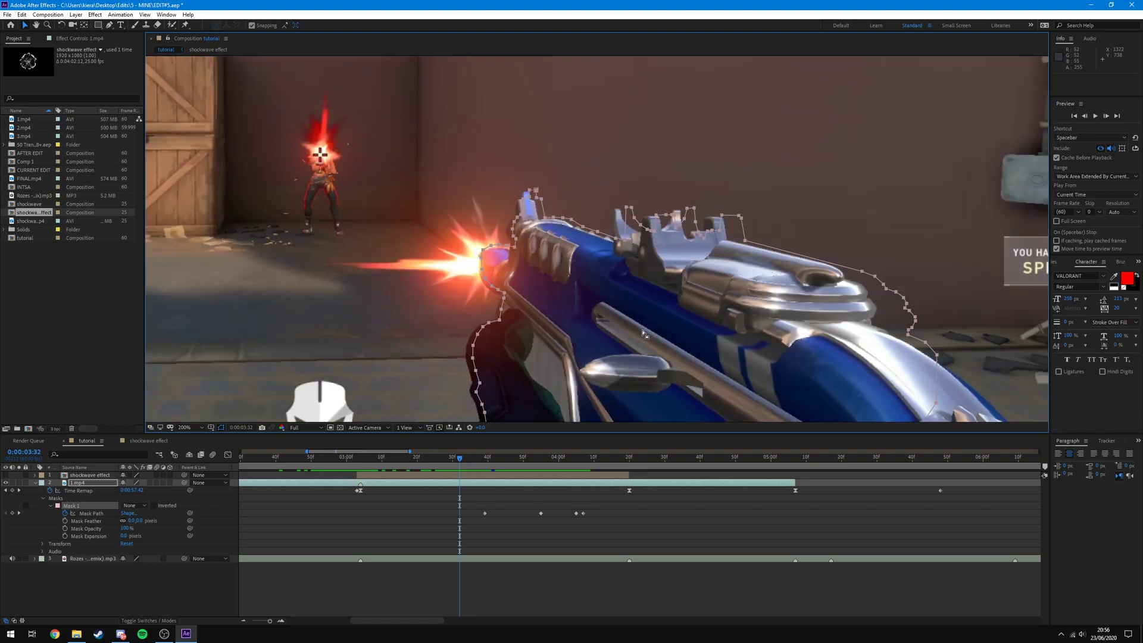
pyautogui.click(88, 510)
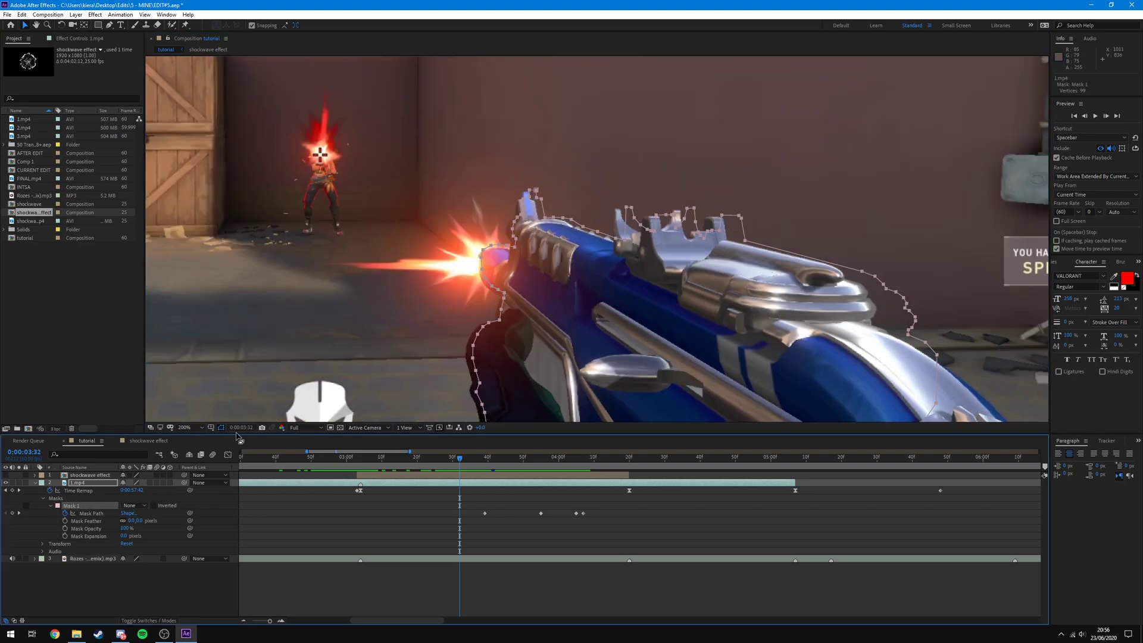
pyautogui.doubleClick(688, 231)
pyautogui.moveTo(670, 277); pyautogui.dragTo(665, 278)
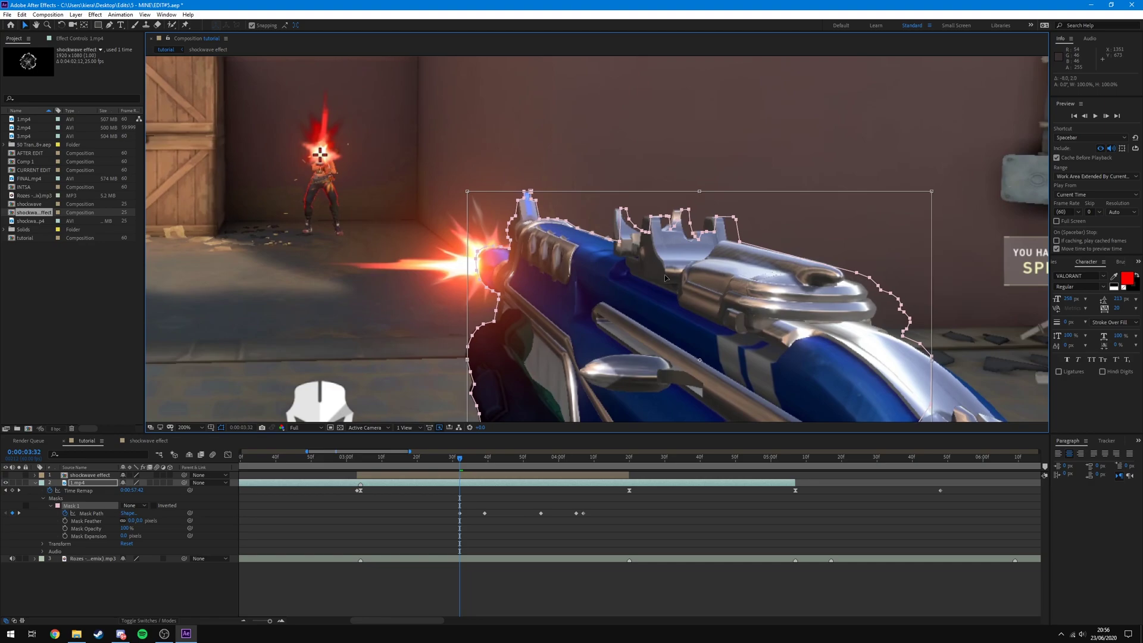
pyautogui.scroll(3, 665, 278)
pyautogui.moveTo(593, 278); pyautogui.dragTo(585, 326)
pyautogui.hotkey('ctrl', 'z')
pyautogui.doubleClick(586, 278)
pyautogui.hotkey('ctrl', 'z')
# Step: At 0:00:03:32, move individual mask vertices to follow the base, tip and slope of the foremost rear-sight post
pyautogui.click(503, 517)
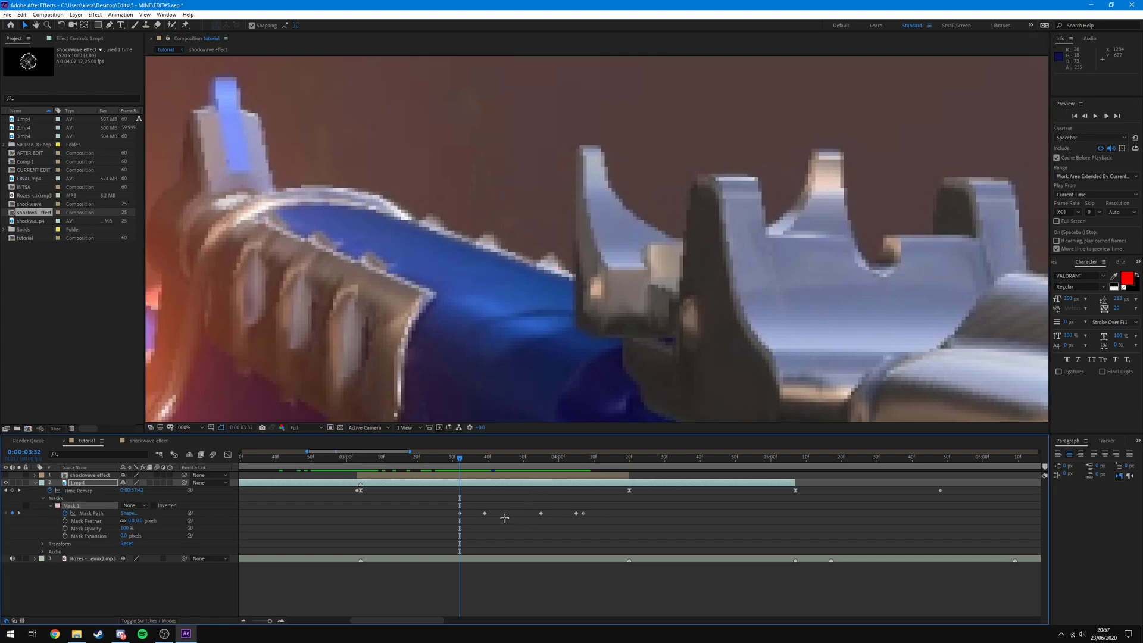
pyautogui.click(457, 481)
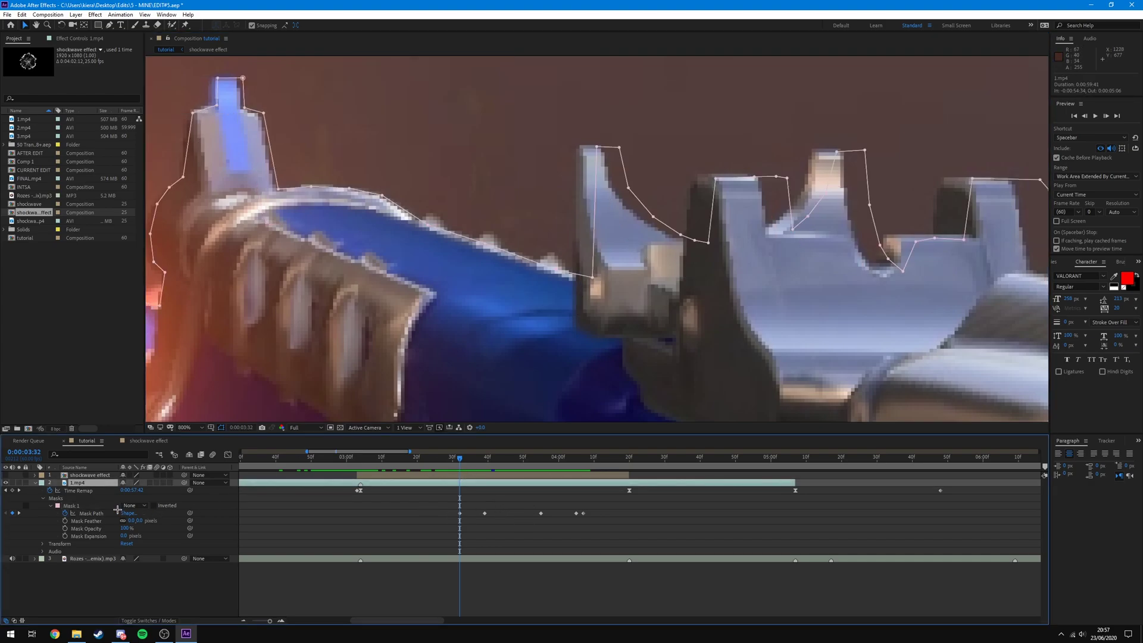
pyautogui.moveTo(593, 278); pyautogui.dragTo(574, 273)
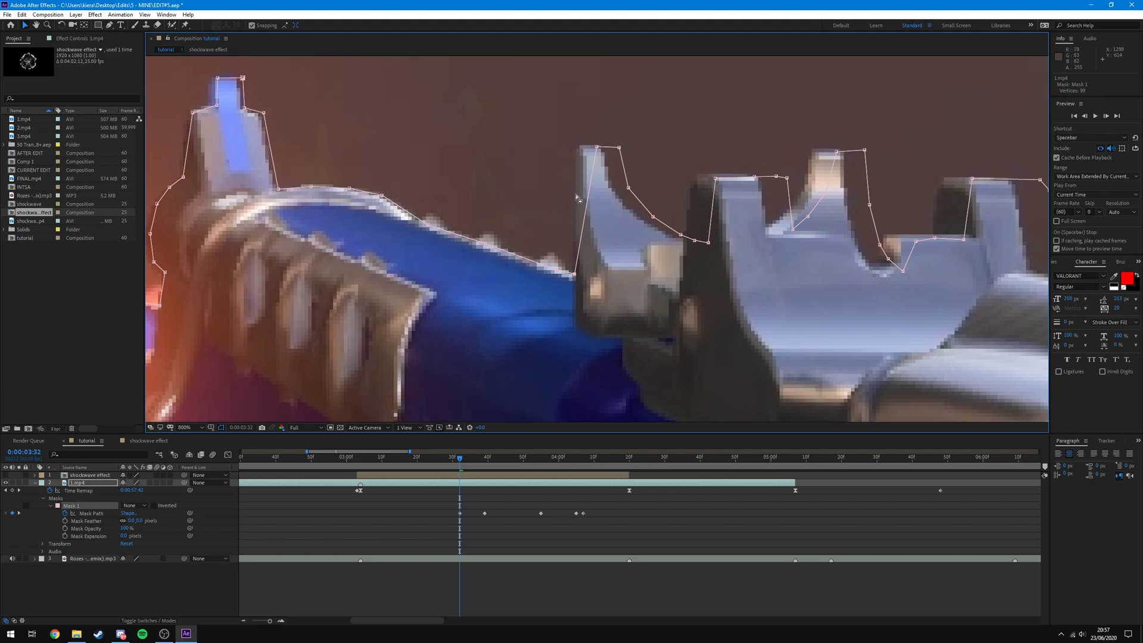
pyautogui.moveTo(596, 147)
pyautogui.mouseDown()
pyautogui.moveTo(578, 147)
pyautogui.moveTo(610, 147)
pyautogui.moveTo(598, 147)
pyautogui.mouseUp()
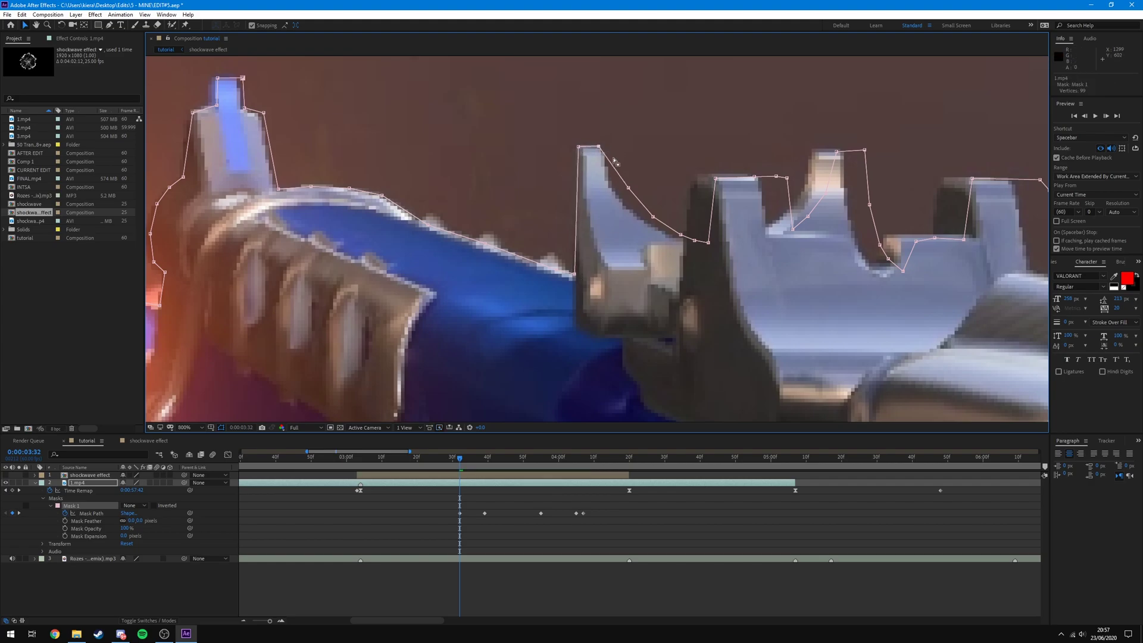
pyautogui.moveTo(628, 187); pyautogui.dragTo(613, 194)
# Step: Move the mask vertices along the dark glove inward at 0:00:03:32 so the outline hugs the edge of the hand
pyautogui.scroll(-1, 609, 174)
pyautogui.moveTo(417, 357); pyautogui.dragTo(625, 149)
pyautogui.moveTo(452, 232); pyautogui.dragTo(510, 310)
pyautogui.scroll(1, 589, 241)
pyautogui.moveTo(551, 291); pyautogui.dragTo(556, 236)
pyautogui.moveTo(510, 297); pyautogui.dragTo(499, 298)
pyautogui.scroll(1, 532, 282)
pyautogui.moveTo(532, 283); pyautogui.dragTo(552, 205)
pyautogui.scroll(-1, 536, 255)
pyautogui.moveTo(524, 280); pyautogui.dragTo(515, 282)
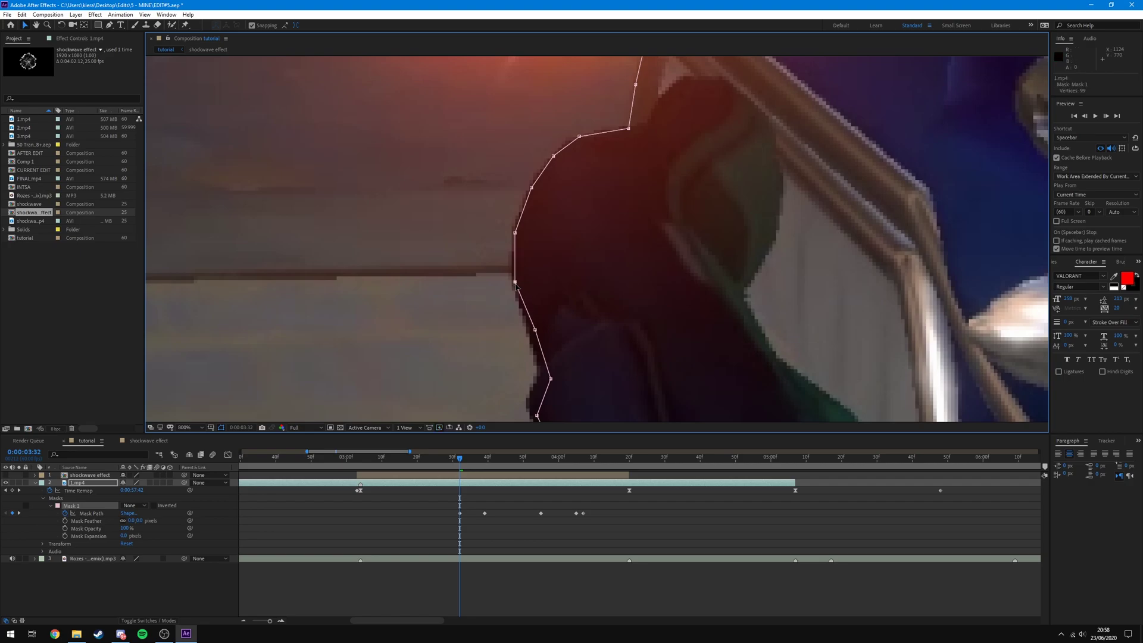
pyautogui.moveTo(535, 330); pyautogui.dragTo(530, 332)
pyautogui.moveTo(567, 388); pyautogui.dragTo(544, 330)
pyautogui.moveTo(570, 327); pyautogui.dragTo(584, 254)
pyautogui.scroll(-3, 554, 305)
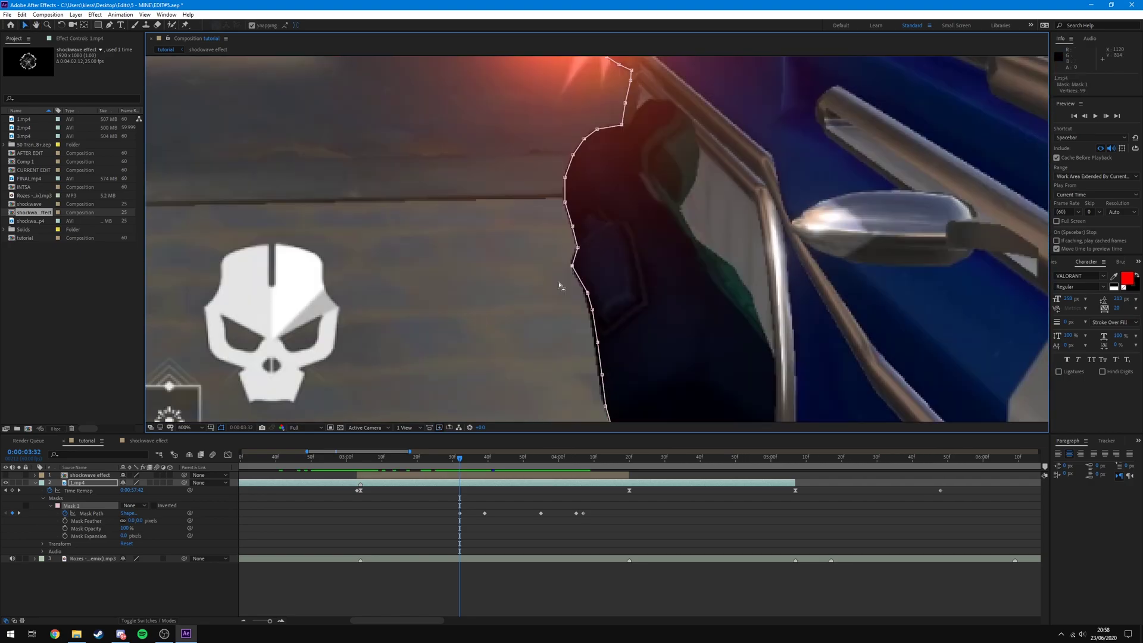
pyautogui.scroll(2, 593, 350)
pyautogui.scroll(-2, 595, 334)
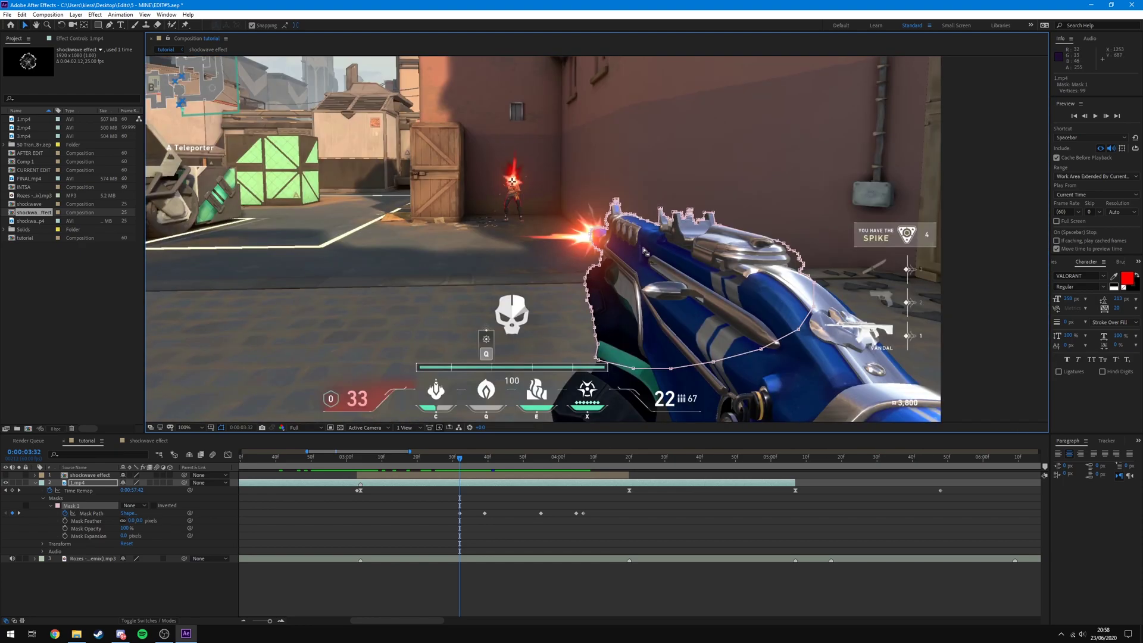
# Step: Go back to 0:00:03:26 and free-transform Mask 1, moving it slightly toward the muzzle onto the gun
pyautogui.moveTo(644, 250); pyautogui.dragTo(673, 256)
pyautogui.press('pageup')
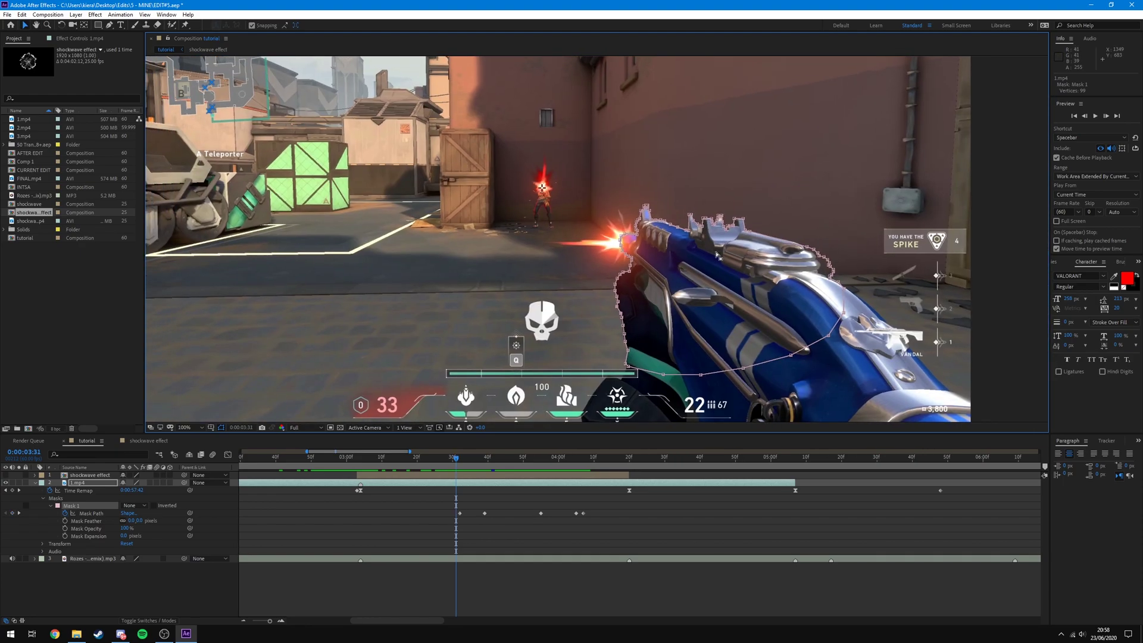
pyautogui.press('pageup')
pyautogui.press('pageup')
pyautogui.press('pageup')
pyautogui.press('pageup')
pyautogui.press('pageup')
pyautogui.scroll(1, 774, 280)
pyautogui.click(479, 541)
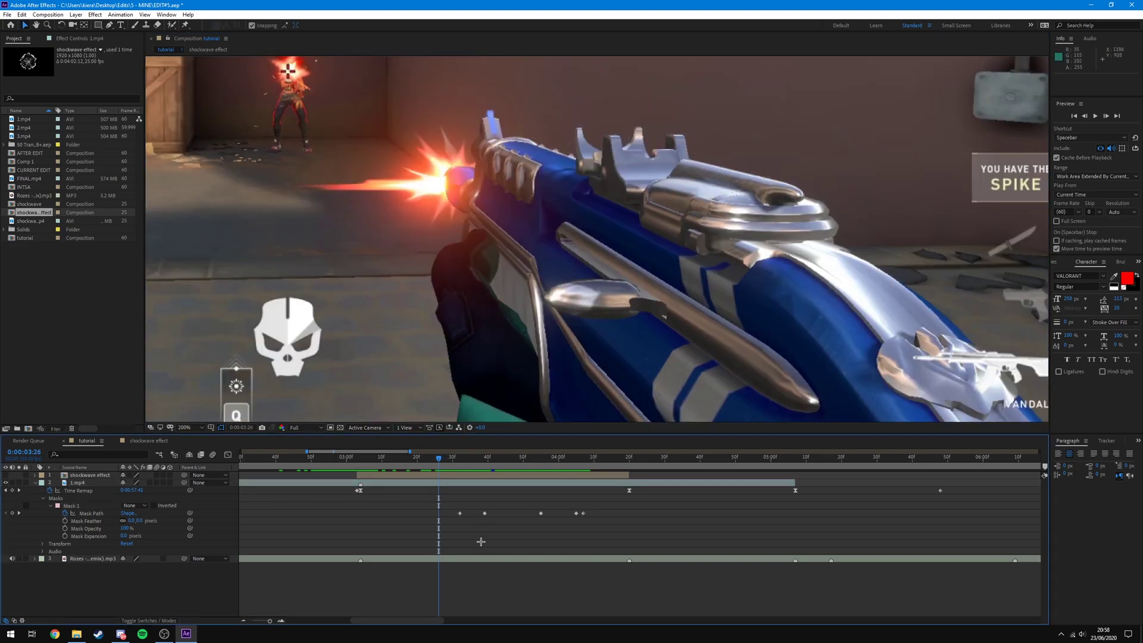
pyautogui.doubleClick(470, 134)
pyautogui.moveTo(470, 130); pyautogui.dragTo(463, 131)
# Step: Fine-tune the mask's position at 0:00:03:26 so its outline fits the front sight, muzzle and upper barrel
pyautogui.scroll(2, 462, 130)
pyautogui.scroll(-3, 462, 130)
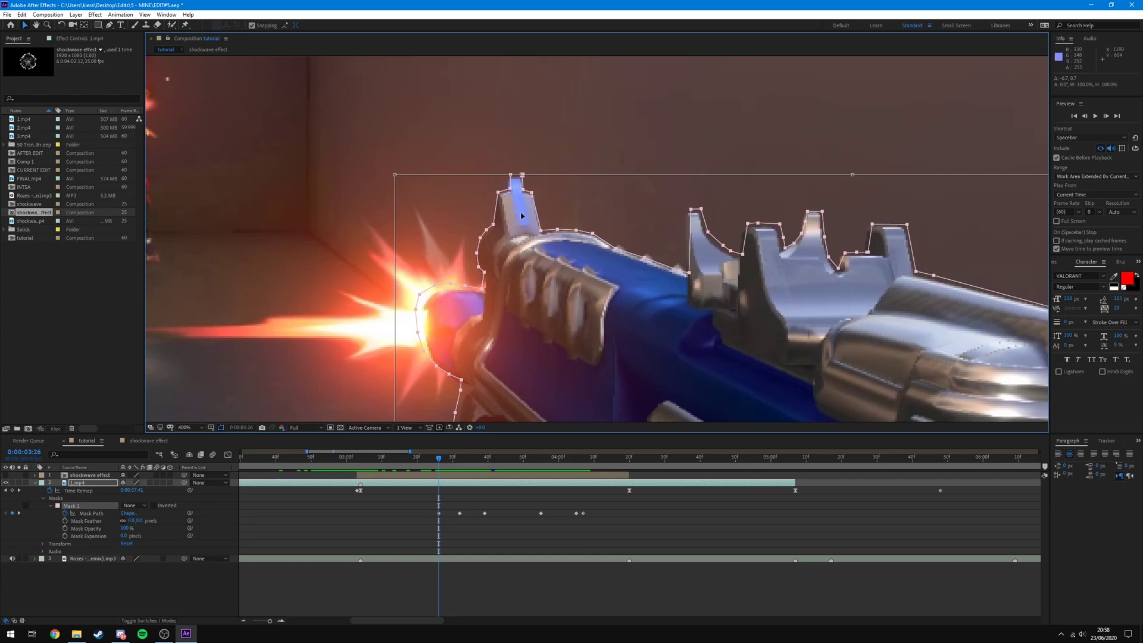
pyautogui.scroll(1, 521, 216)
pyautogui.moveTo(454, 169); pyautogui.dragTo(495, 225)
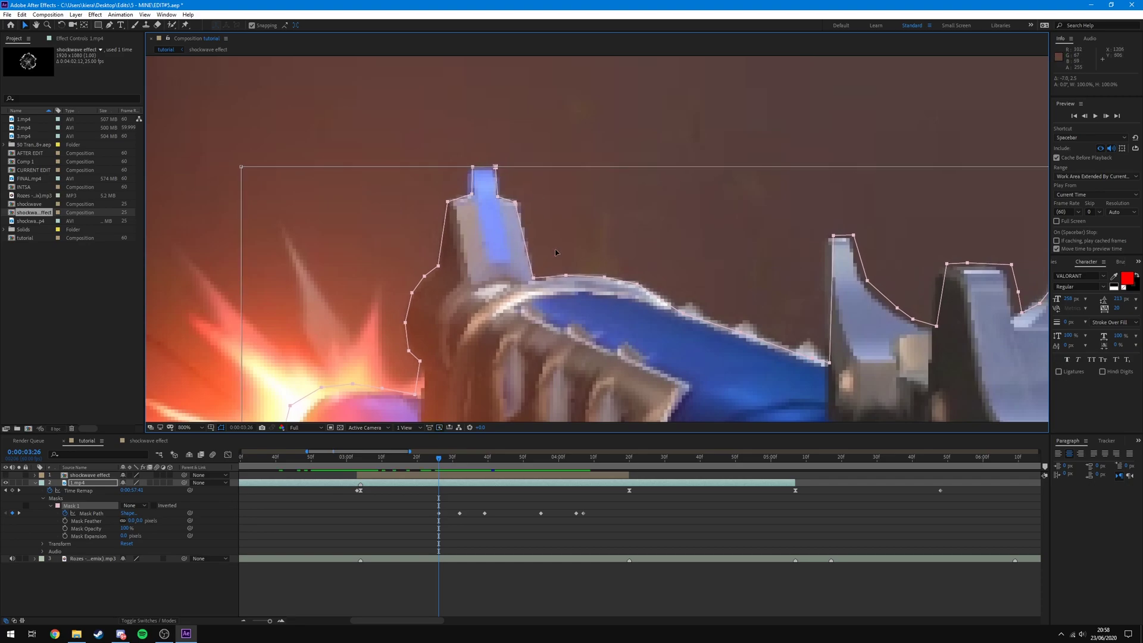
pyautogui.moveTo(556, 247); pyautogui.dragTo(580, 168)
pyautogui.moveTo(531, 336); pyautogui.dragTo(541, 173)
pyautogui.scroll(-1, 541, 172)
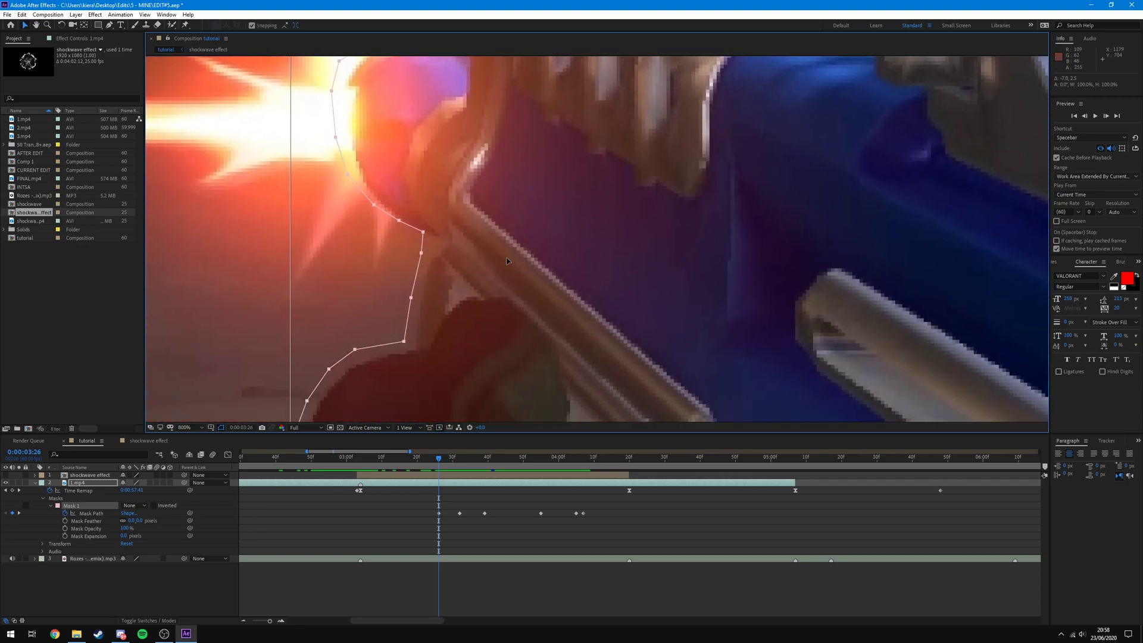
pyautogui.scroll(1, 555, 269)
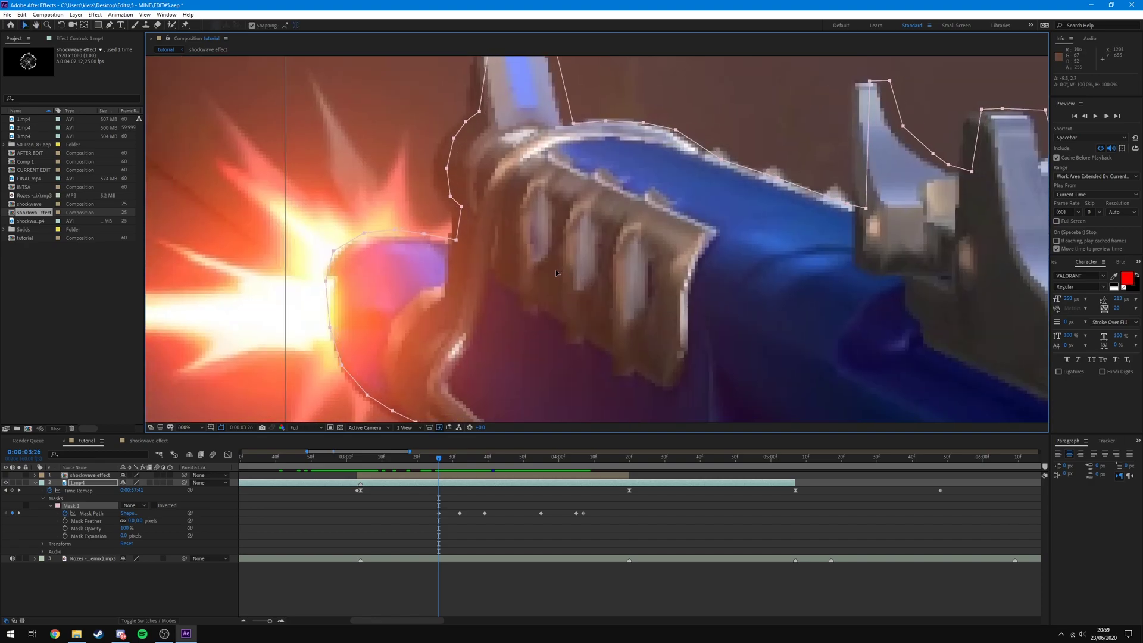
pyautogui.scroll(-1, 547, 260)
pyautogui.scroll(1, 534, 187)
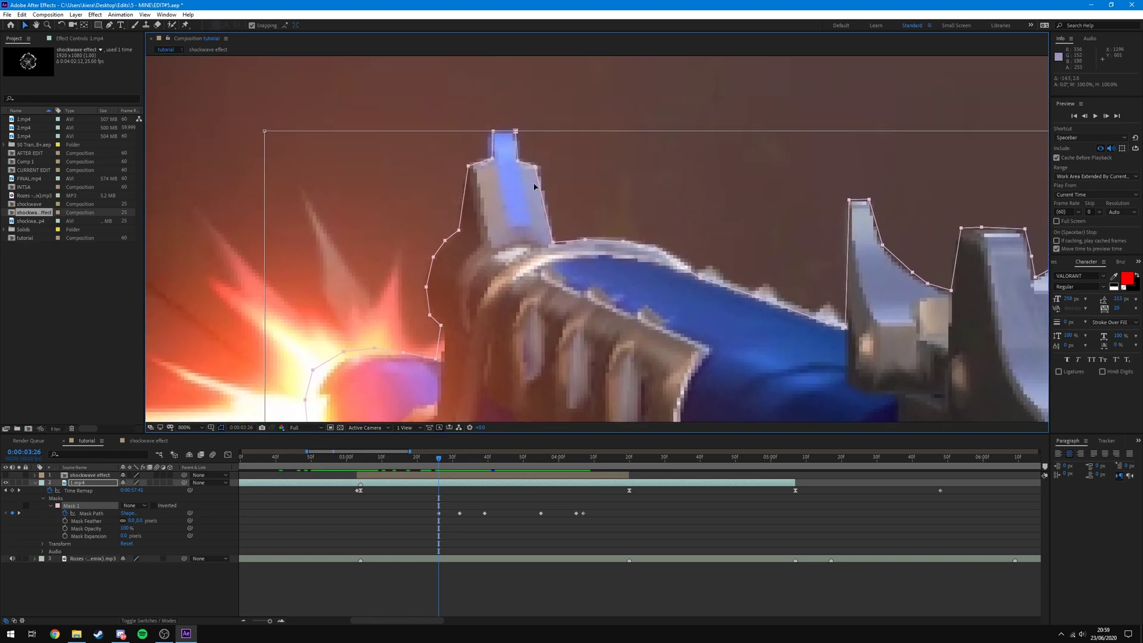
# Step: Examine the mask outline around the rear sights, muzzle and hand at 0:00:03:26, and end the transform
pyautogui.moveTo(690, 278); pyautogui.dragTo(289, 217)
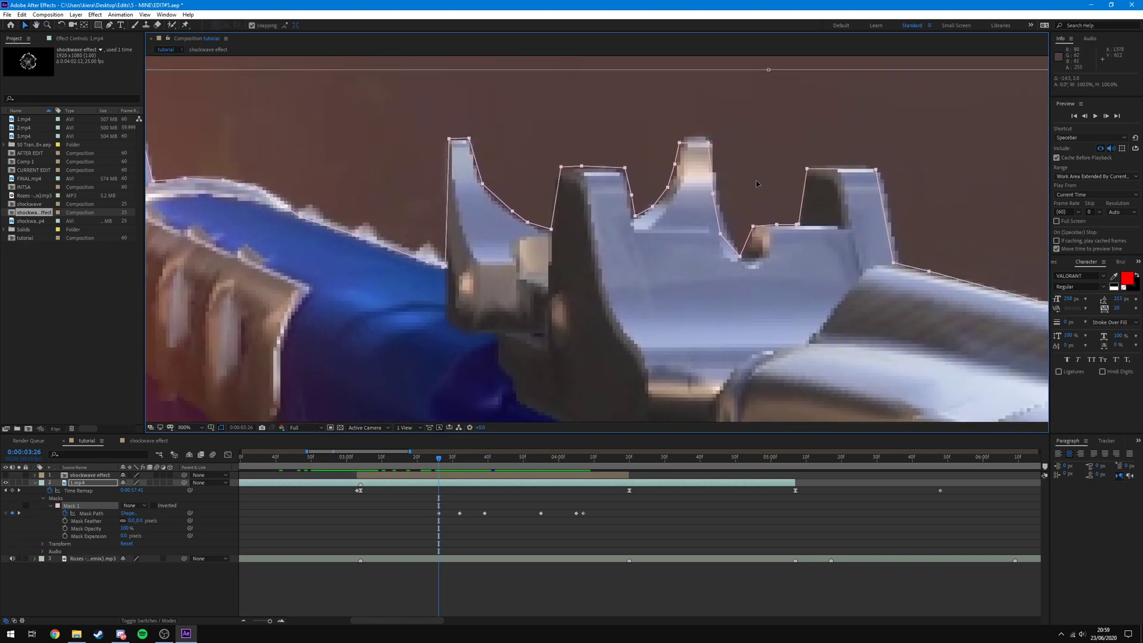
pyautogui.scroll(-1, 655, 202)
pyautogui.scroll(1, 435, 251)
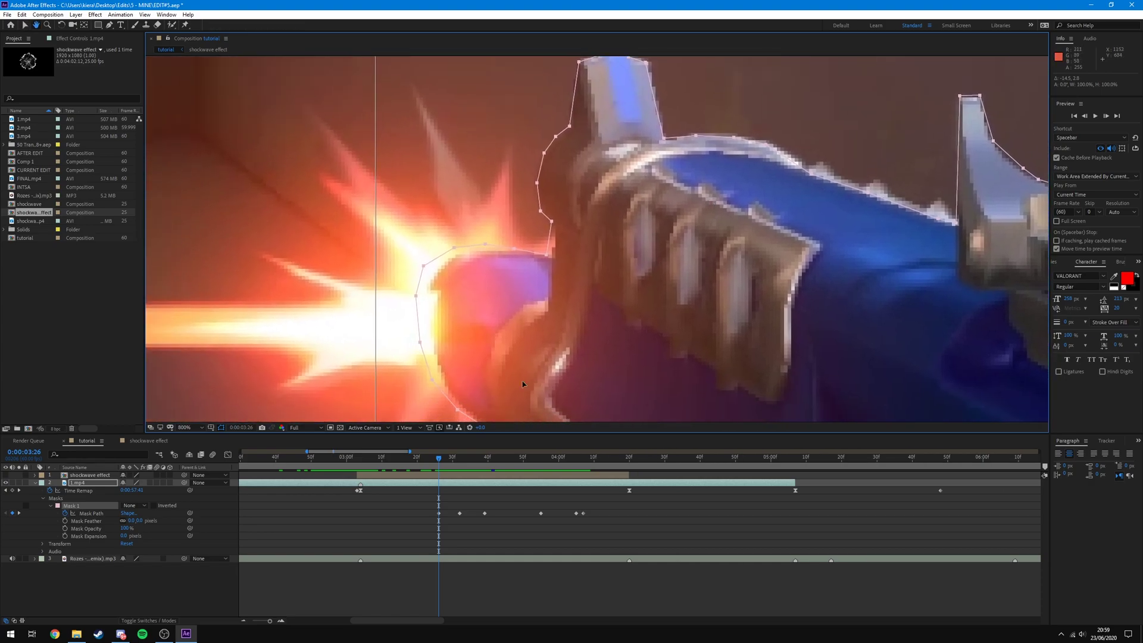
pyautogui.scroll(-4, 523, 384)
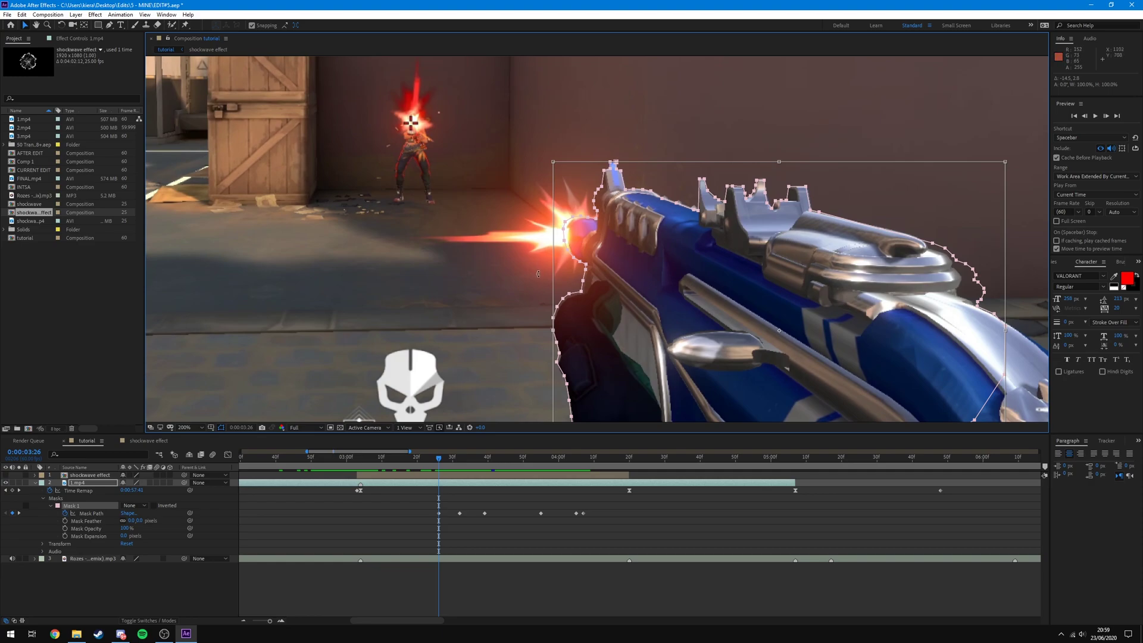
pyautogui.scroll(-4, 538, 274)
pyautogui.scroll(2, 570, 298)
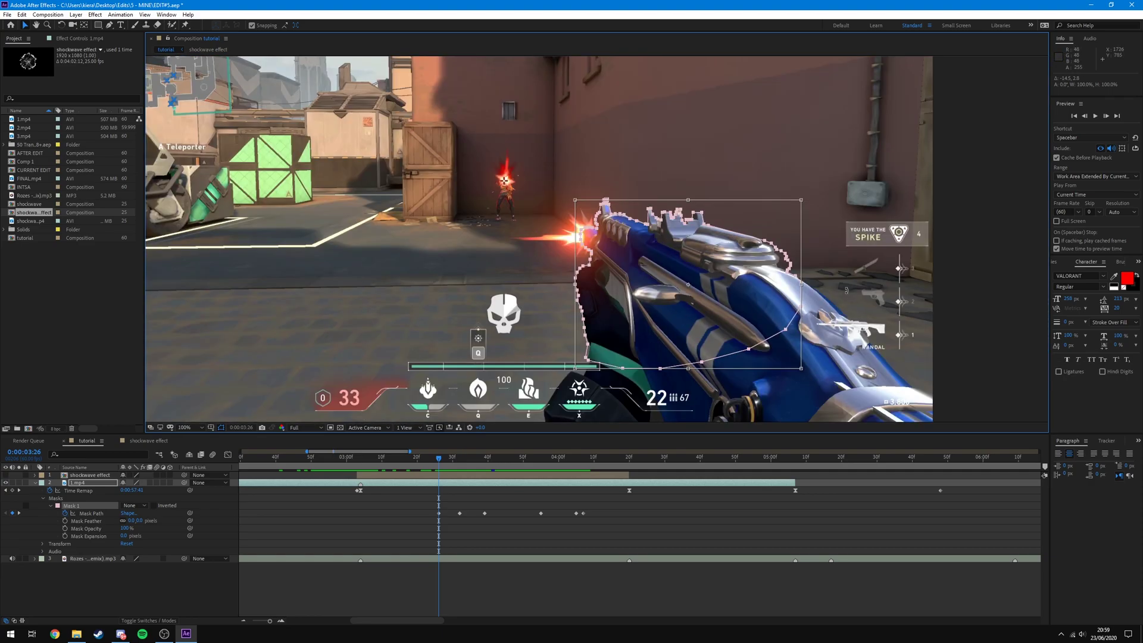
pyautogui.scroll(2, 599, 238)
pyautogui.click(445, 481)
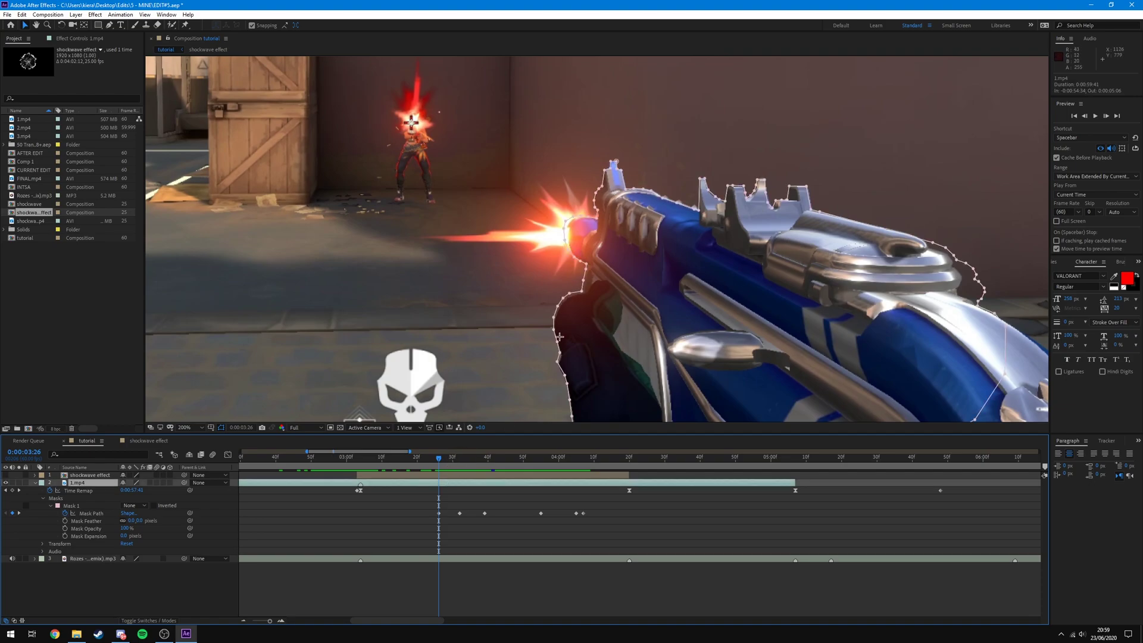
# Step: Go back to 0:00:03:20 and free-transform Mask 1, repositioning it to fit the gun and hand
pyautogui.press('pageup')
pyautogui.press('pageup')
pyautogui.press('pageup')
pyautogui.press('pageup')
pyautogui.press('pageup')
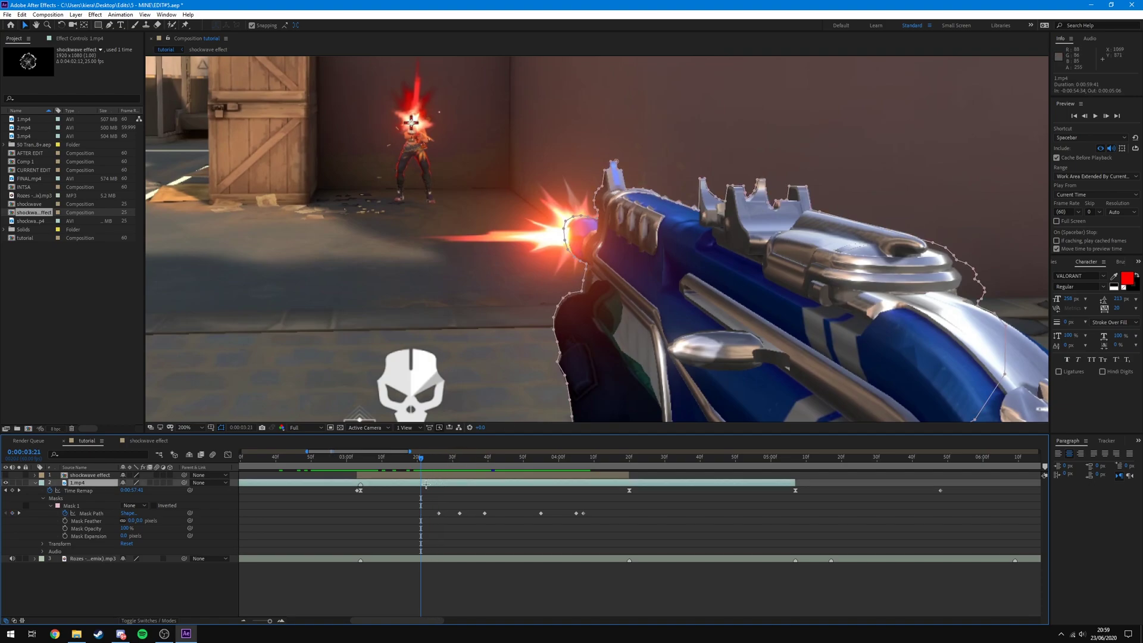
pyautogui.press('pageup')
pyautogui.moveTo(722, 361); pyautogui.dragTo(575, 300)
pyautogui.hotkey('ctrl', 't')
pyautogui.click(24, 25)
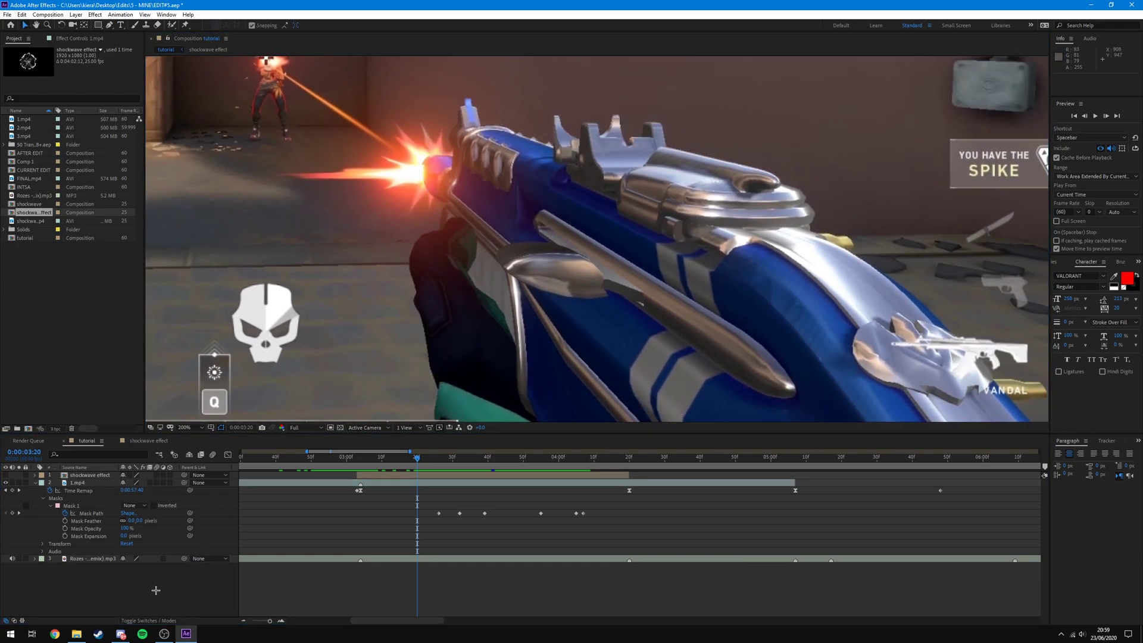
pyautogui.click(82, 507)
pyautogui.hotkey('ctrl', 't')
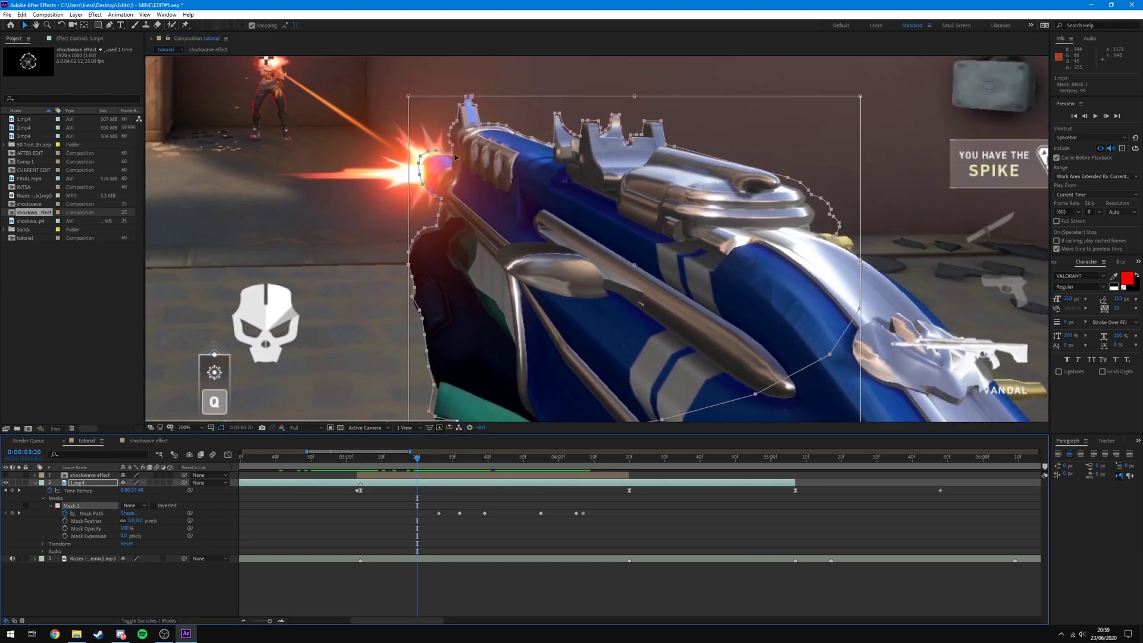
pyautogui.moveTo(455, 153); pyautogui.dragTo(490, 237)
pyautogui.scroll(1, 518, 240)
pyautogui.click(473, 541)
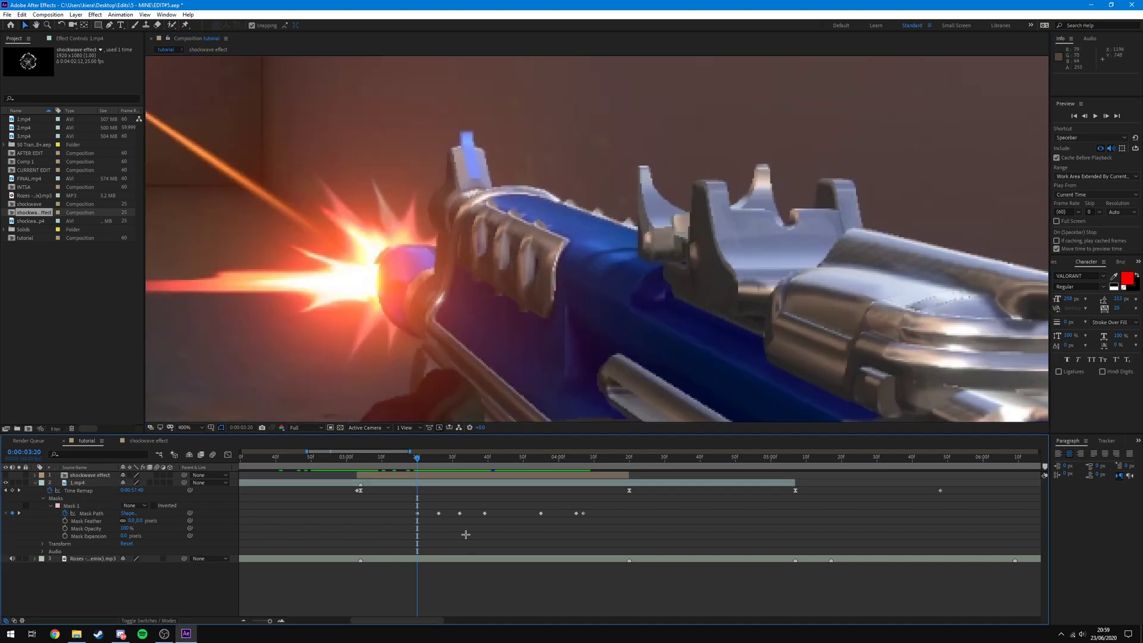
# Step: Go back frame by frame from 0:00:03:20 to 0:00:03:15, checking how the mask outline fits the gun
pyautogui.click(479, 483)
pyautogui.press('pageup')
pyautogui.press('pageup')
pyautogui.press('pageup')
pyautogui.press('pageup')
pyautogui.press('pageup')
pyautogui.press('pageup')
pyautogui.press('pagedown')
pyautogui.press('pagedown')
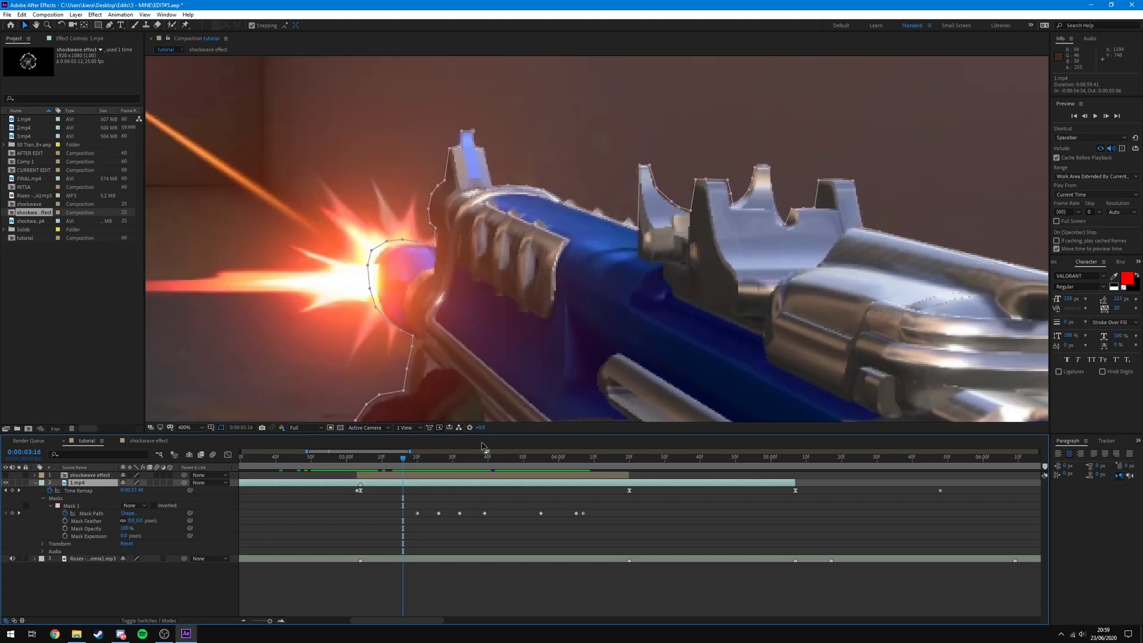
pyautogui.press('pageup')
pyautogui.scroll(-4, 404, 308)
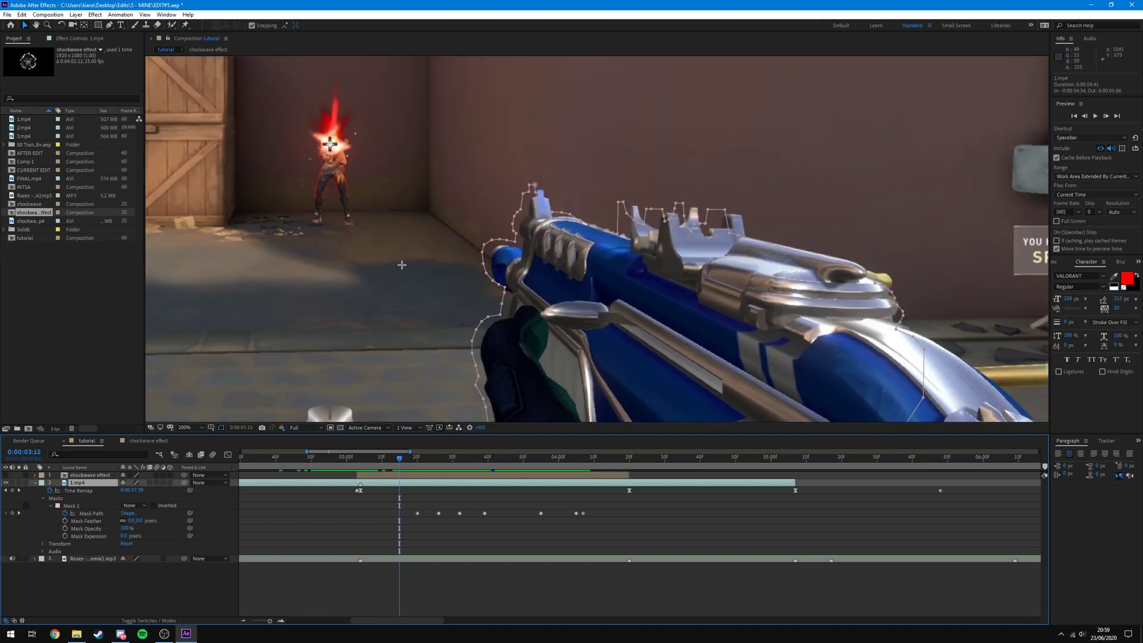
pyautogui.scroll(2, 466, 304)
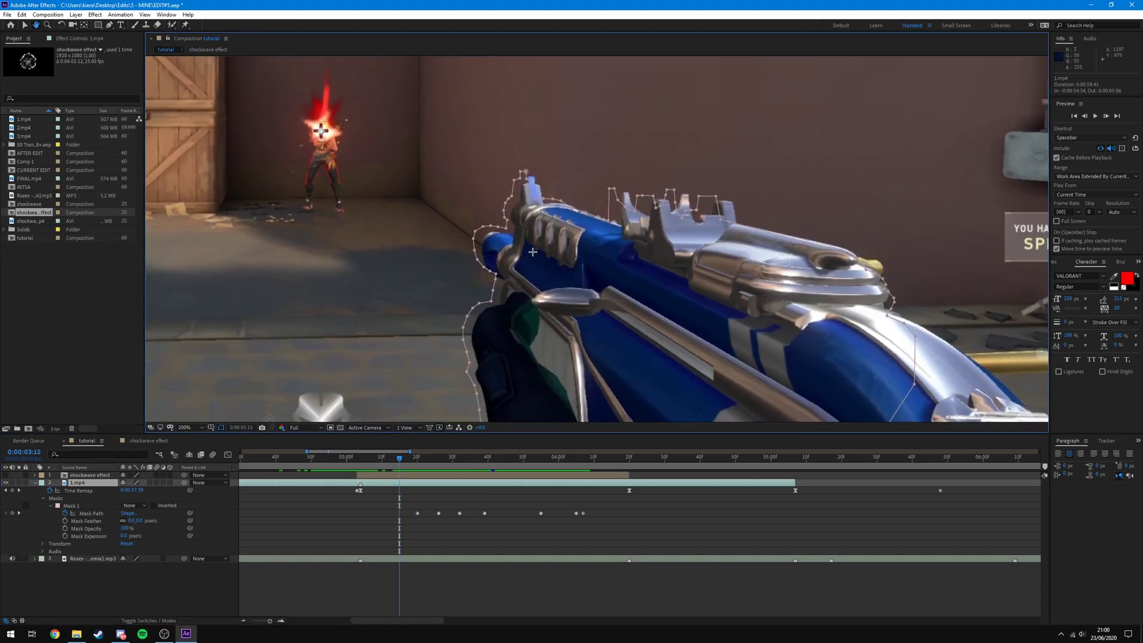
pyautogui.scroll(2, 665, 253)
# Step: At 0:00:03:15, free-transform Mask 1 down onto the gun and check its outline around the sights and hand
pyautogui.click(76, 506)
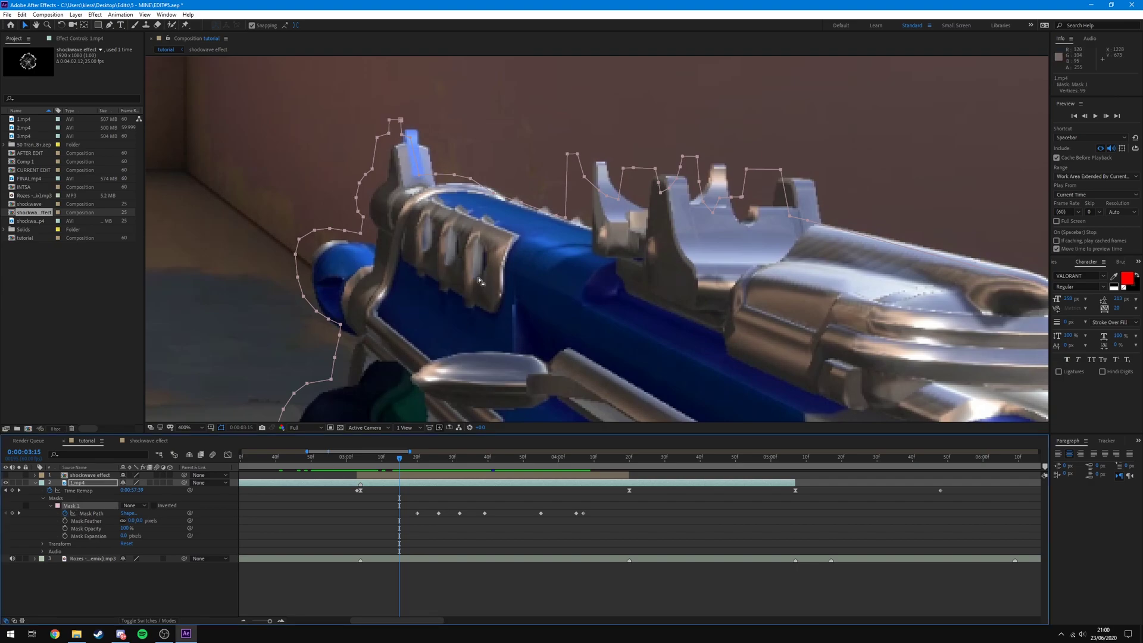
pyautogui.hotkey('ctrl', 't')
pyautogui.scroll(-2, 499, 170)
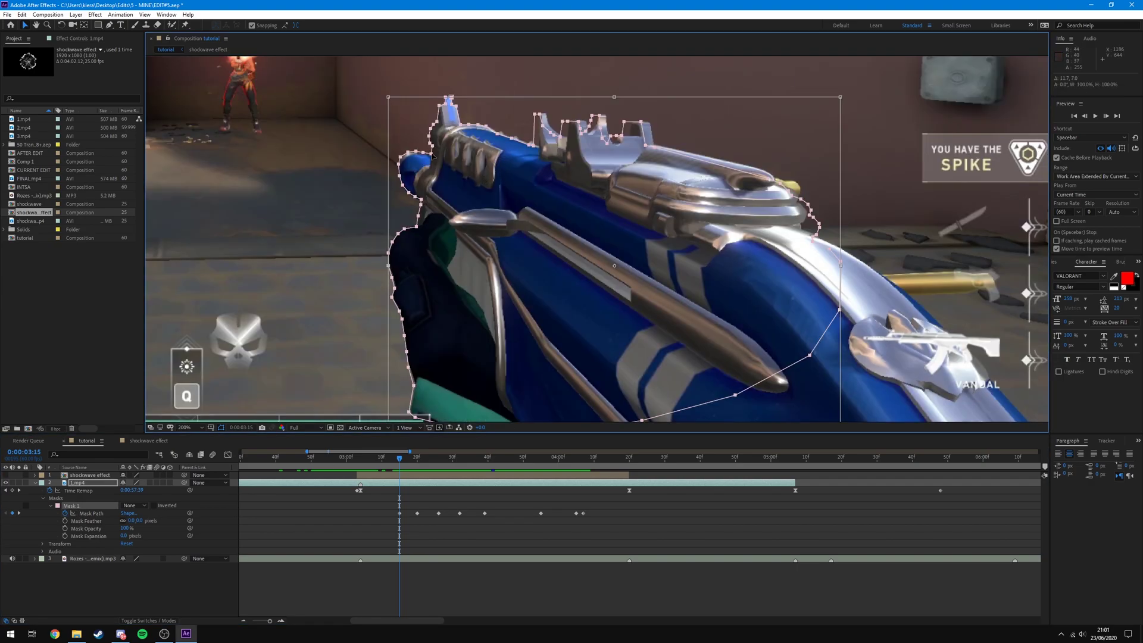
pyautogui.scroll(1, 473, 146)
pyautogui.moveTo(506, 156); pyautogui.dragTo(411, 339)
pyautogui.scroll(-1, 428, 265)
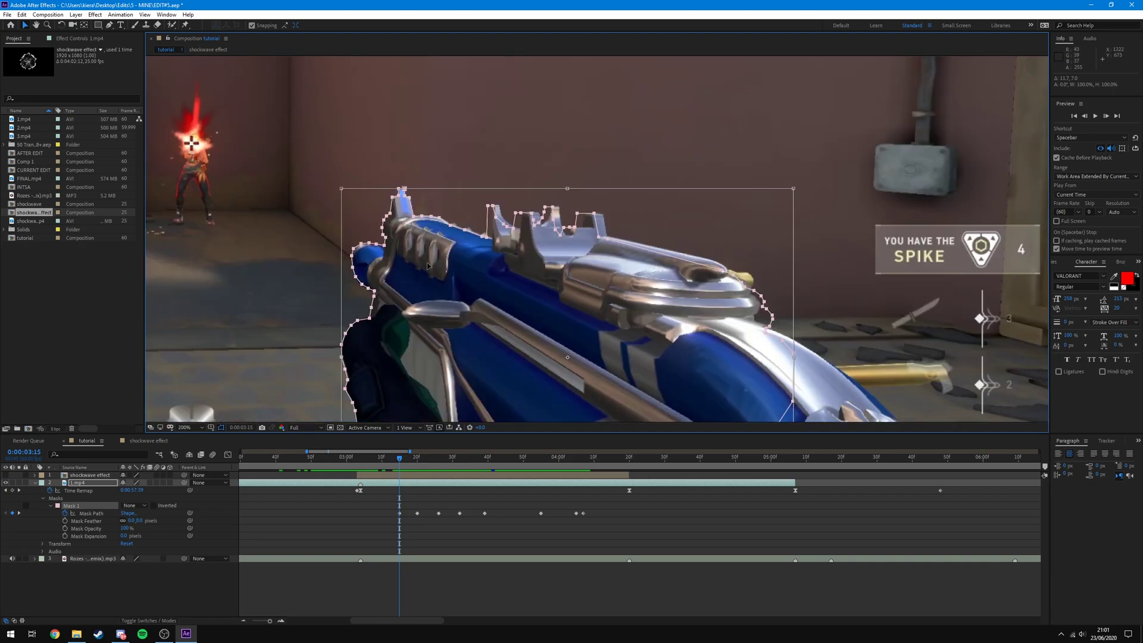
pyautogui.click(439, 533)
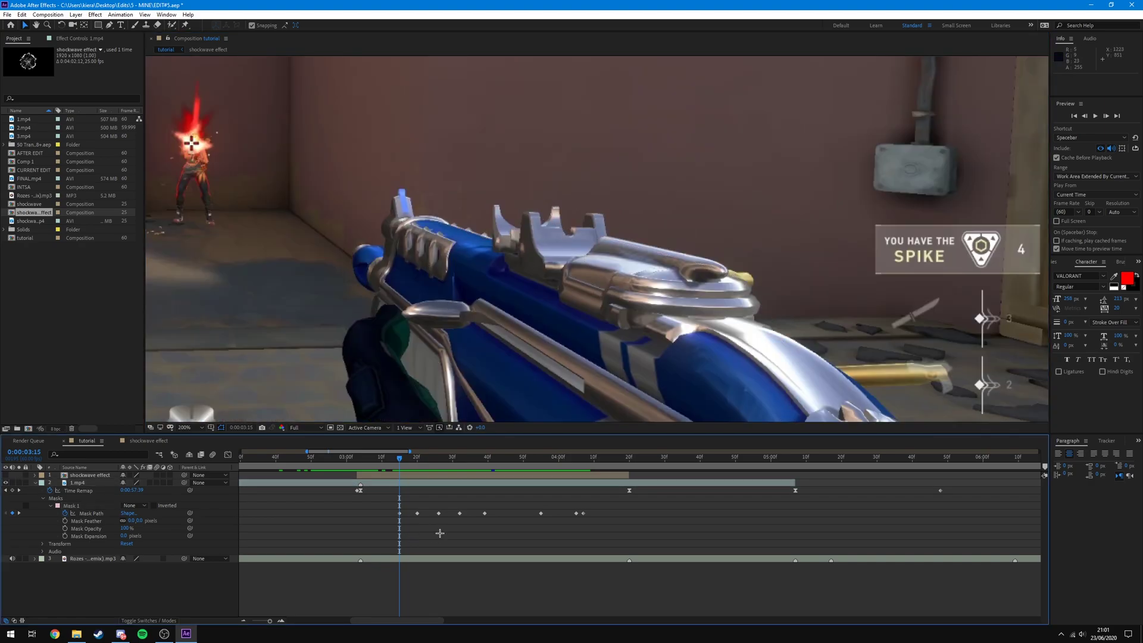
pyautogui.click(431, 485)
pyautogui.scroll(2, 588, 297)
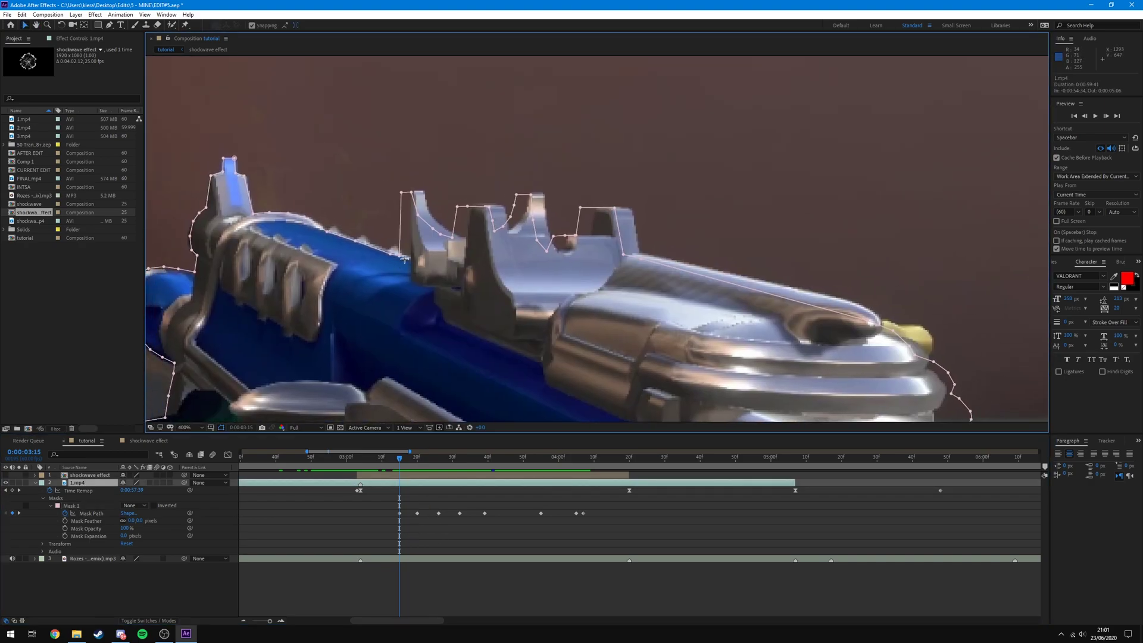
pyautogui.moveTo(319, 280); pyautogui.dragTo(587, 212)
pyautogui.click(464, 540)
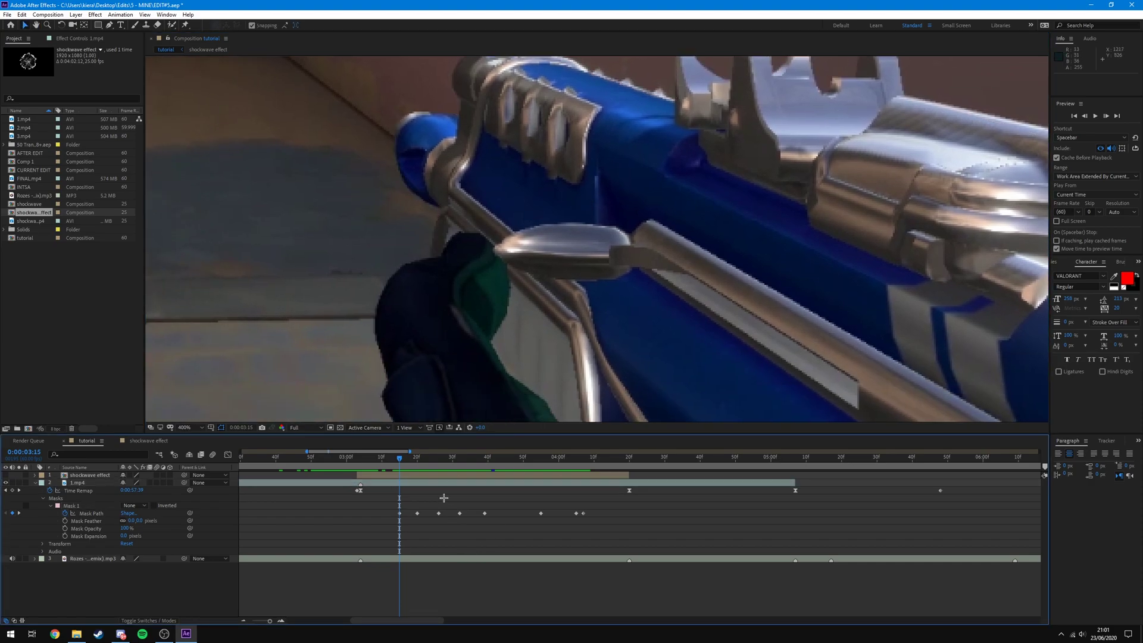
# Step: Select the 1.mp4 layer and step back frame by frame from 0:00:03:15 to 0:00:03:08, checking the mask outline against the gun
pyautogui.click(430, 484)
pyautogui.moveTo(455, 210); pyautogui.dragTo(511, 272)
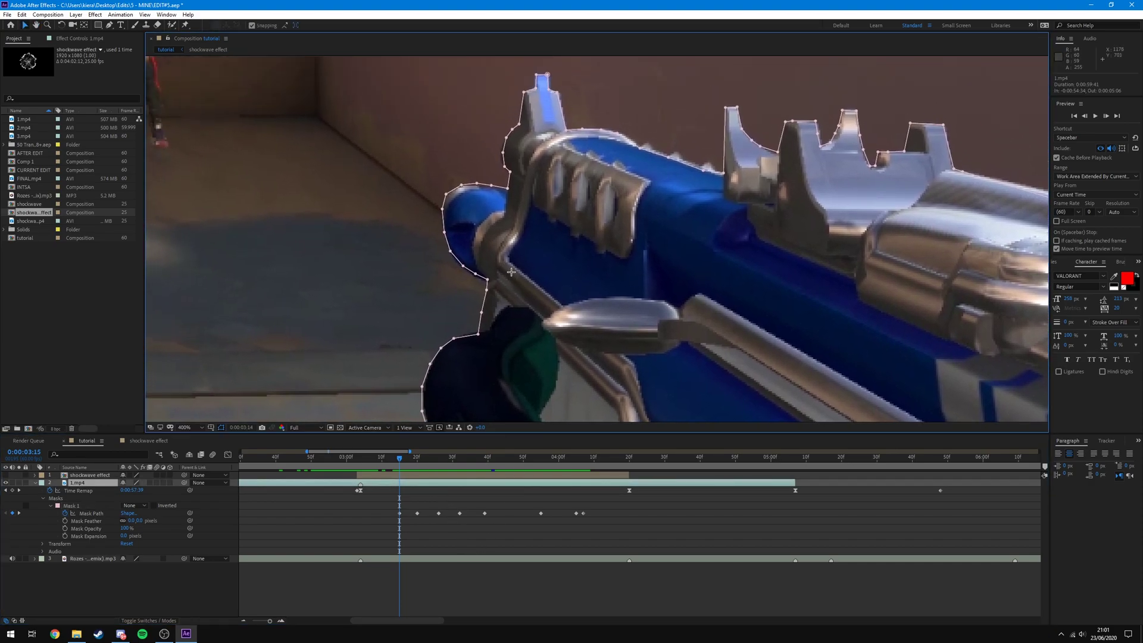
pyautogui.press('pageup')
pyautogui.press('pageup')
pyautogui.press('pageup')
pyautogui.press('pageup')
pyautogui.press('pageup')
pyautogui.press('pageup')
pyautogui.press('pageup')
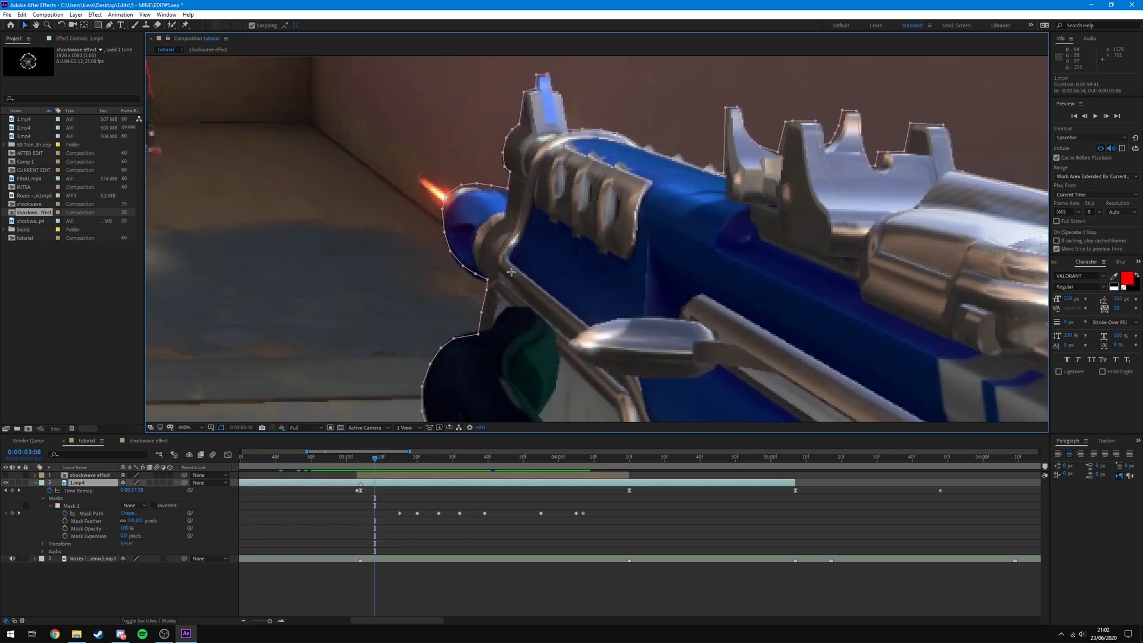
# Step: At 0:00:03:08, free-transform Mask 1 slightly downward to fit the gun's sights and muzzle
pyautogui.moveTo(499, 241); pyautogui.dragTo(555, 263)
pyautogui.scroll(1, 432, 332)
pyautogui.press('v')
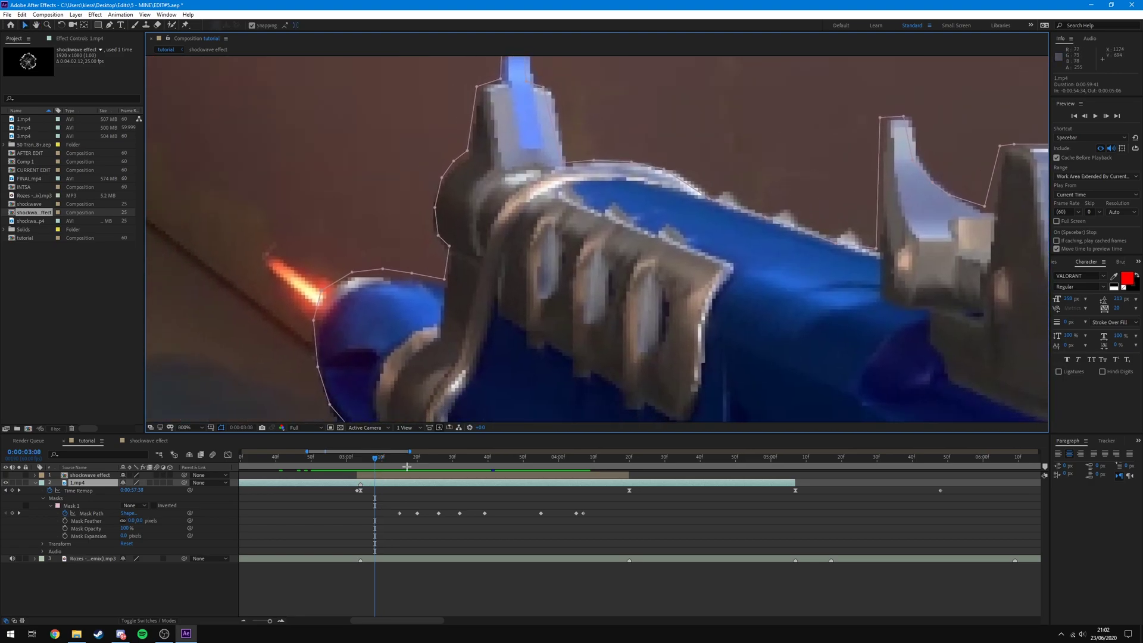
pyautogui.click(73, 504)
pyautogui.hotkey('ctrl', 't')
pyautogui.moveTo(482, 327); pyautogui.dragTo(483, 336)
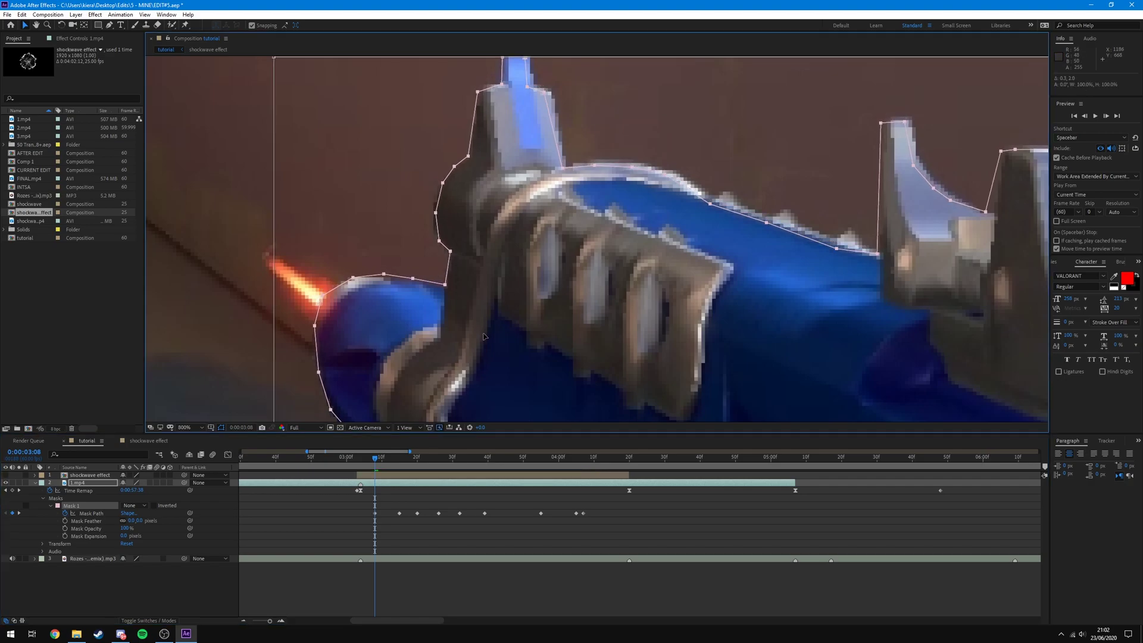
pyautogui.scroll(-3, 751, 335)
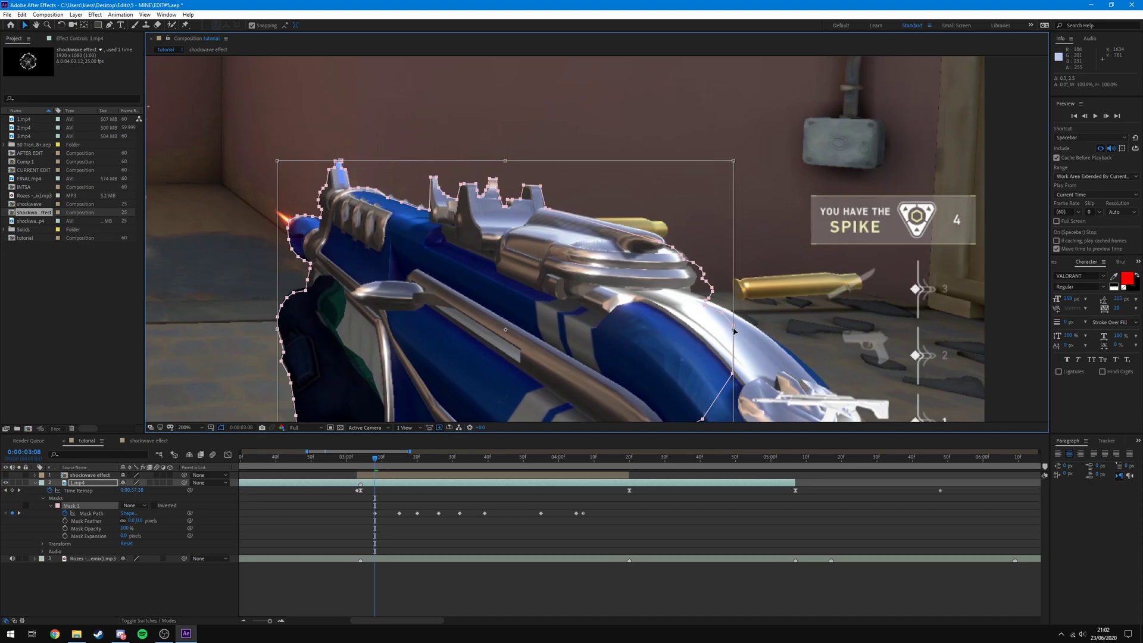
# Step: Go back to the start of the shockwave layer and check the mask outline at 0:00:03:03 and 0:00:03:04
pyautogui.scroll(2, 191, 179)
pyautogui.press('j')
pyautogui.press('pageup')
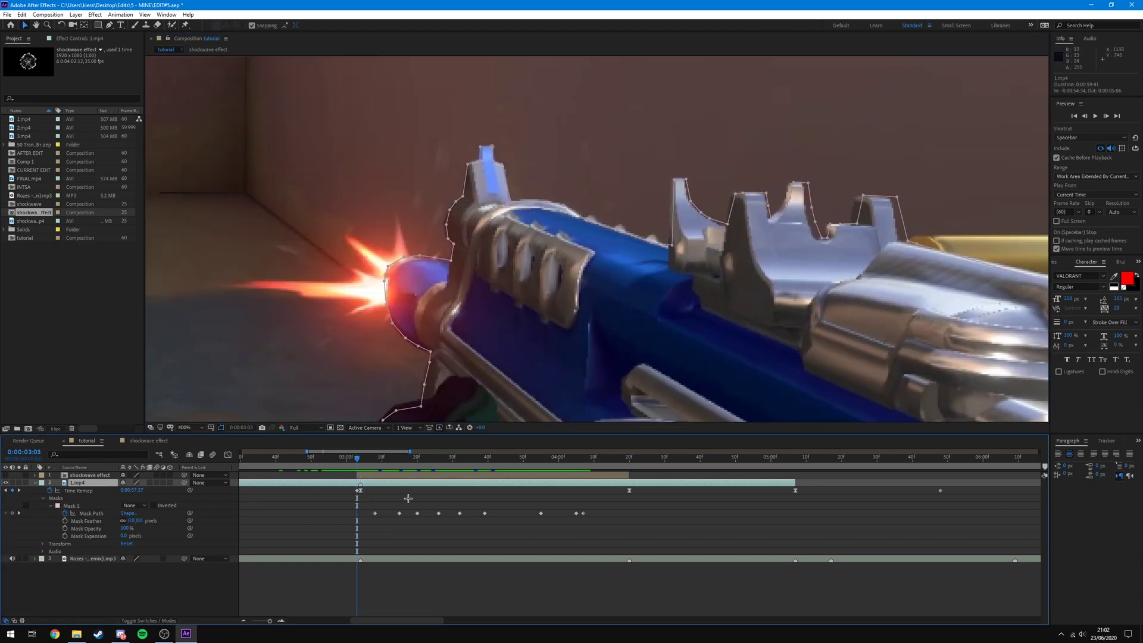
pyautogui.press('pagedown')
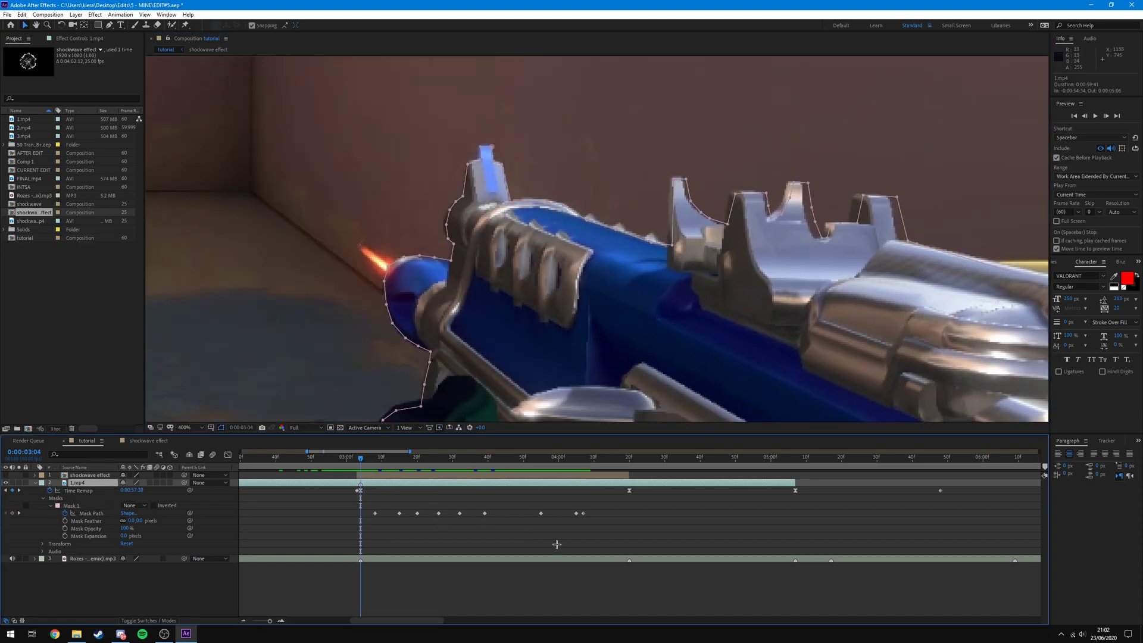
pyautogui.scroll(-1, 534, 284)
pyautogui.scroll(1, 535, 285)
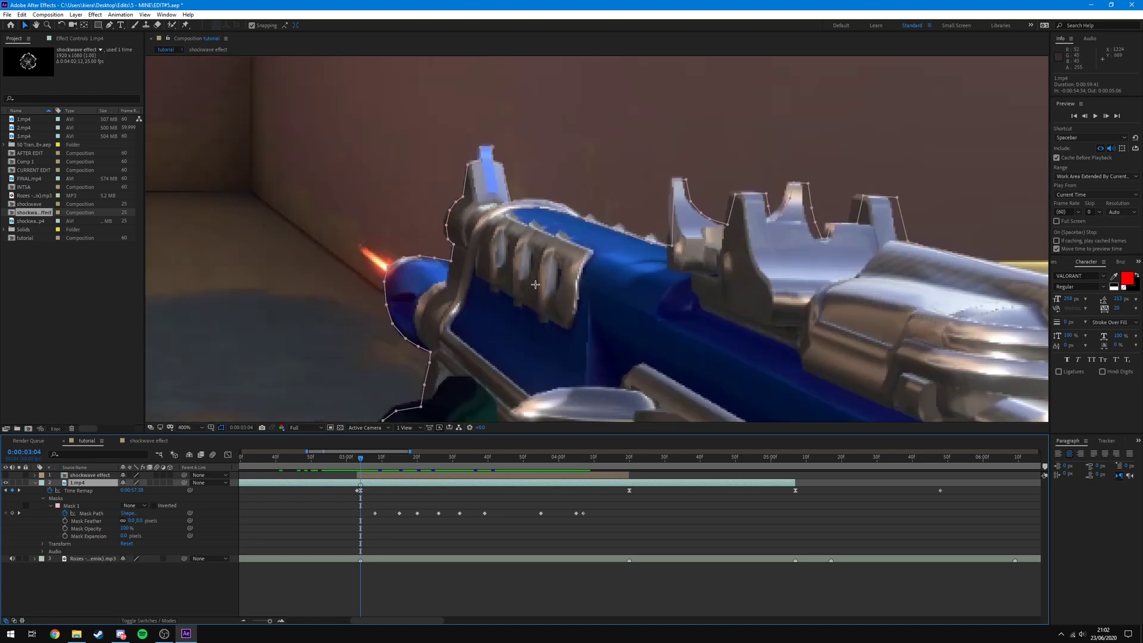
# Step: Play the clip from 0:00:03:04 to 0:00:04:07 to review how the animated mask follows the gun
pyautogui.scroll(-1, 539, 285)
pyautogui.moveTo(539, 286); pyautogui.dragTo(495, 156)
pyautogui.moveTo(530, 95); pyautogui.dragTo(557, 119)
pyautogui.press('space')
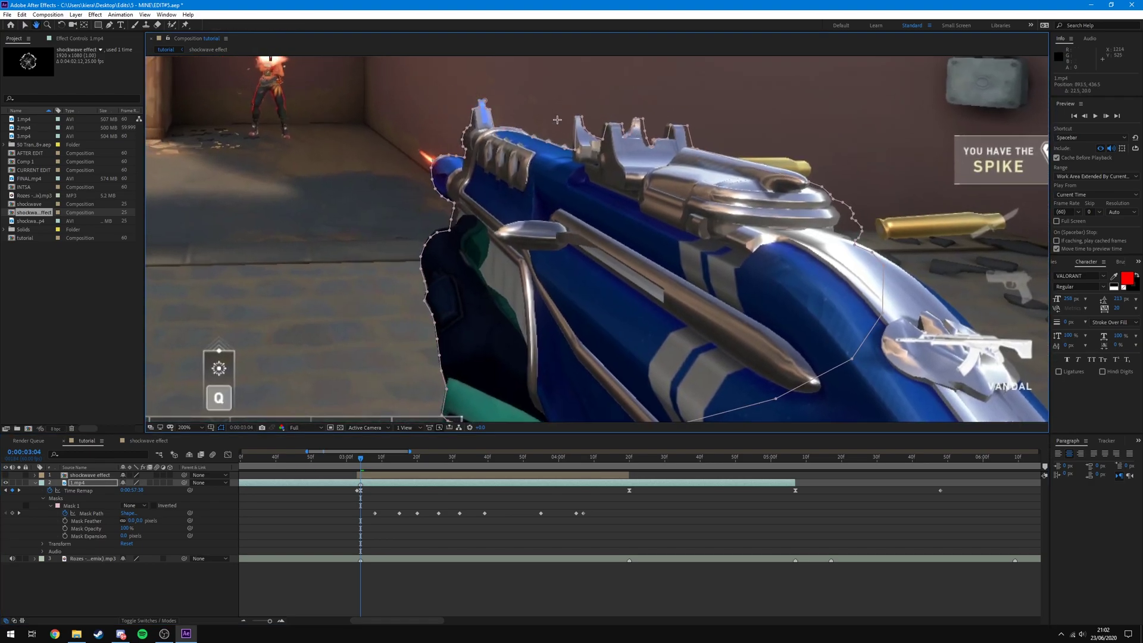
pyautogui.press('v')
pyautogui.press('space')
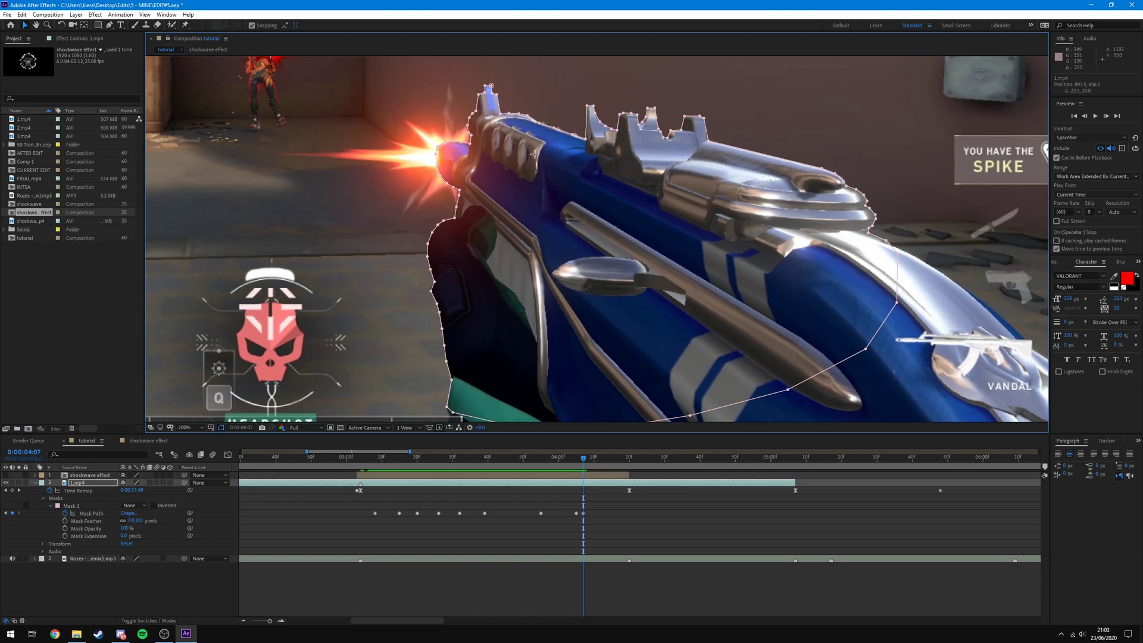
# Step: Step back frame by frame from 0:00:04:07 past 0:00:03:59, examining the mask outline around the muzzle and sights
pyautogui.scroll(1, 533, 141)
pyautogui.moveTo(534, 141); pyautogui.dragTo(611, 214)
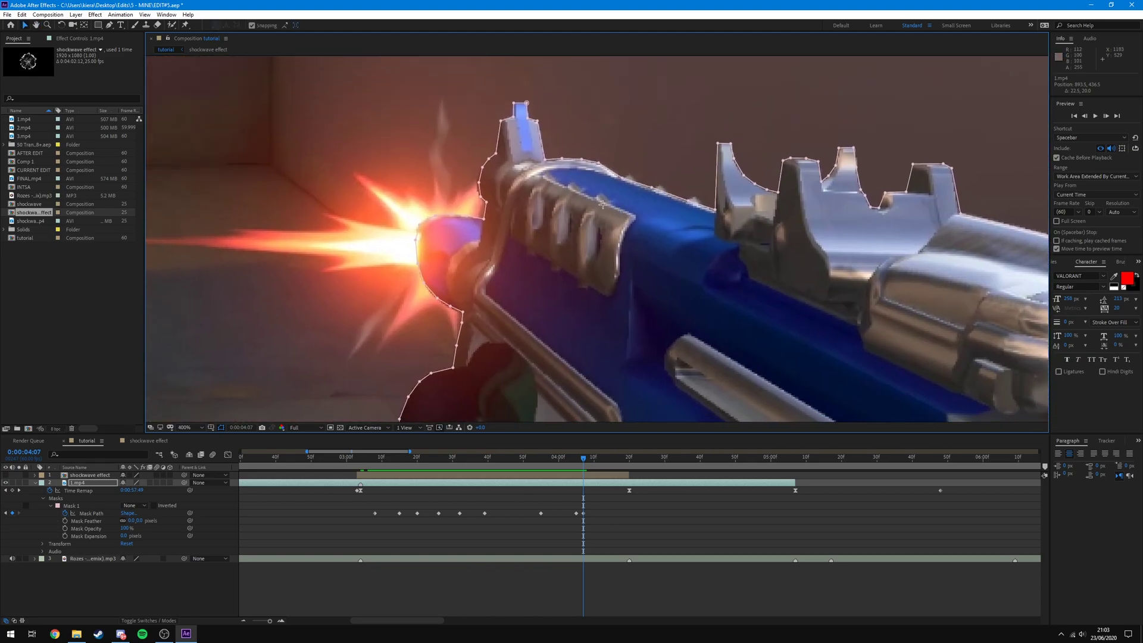
pyautogui.press('pageup')
pyautogui.press('pageup')
pyautogui.press('pageup')
pyautogui.press('pageup')
pyautogui.press('pageup')
pyautogui.press('pageup')
pyautogui.press('pageup')
pyautogui.press('pageup')
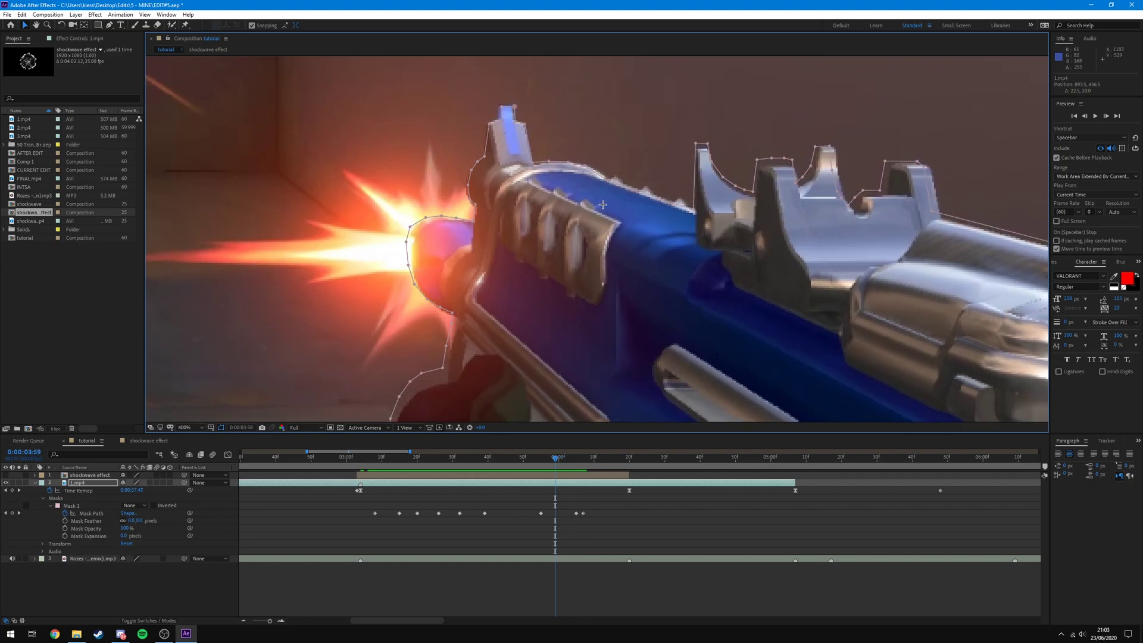
pyautogui.press('pageup')
pyautogui.press('pageup')
pyautogui.press('pageup')
pyautogui.press('pageup')
pyautogui.press('pageup')
pyautogui.press('pageup')
# Step: Step forward frame by frame to the Mask Path keyframe at 0:00:04:05, checking where the outline drifts off the gun
pyautogui.press('pagedown')
pyautogui.press('pagedown')
pyautogui.press('pagedown')
pyautogui.press('pagedown')
pyautogui.press('pagedown')
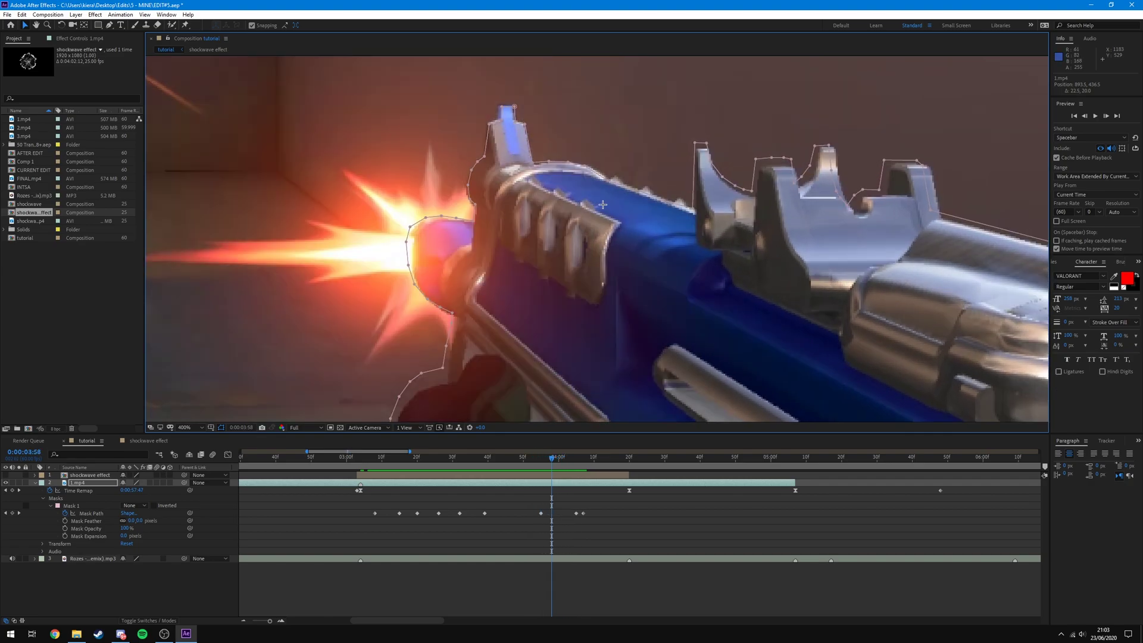
pyautogui.press('pagedown')
pyautogui.press('pagedown')
pyautogui.press('pagedown')
pyautogui.press('pagedown')
pyautogui.press('pagedown')
pyautogui.press('pagedown')
pyautogui.press('pagedown')
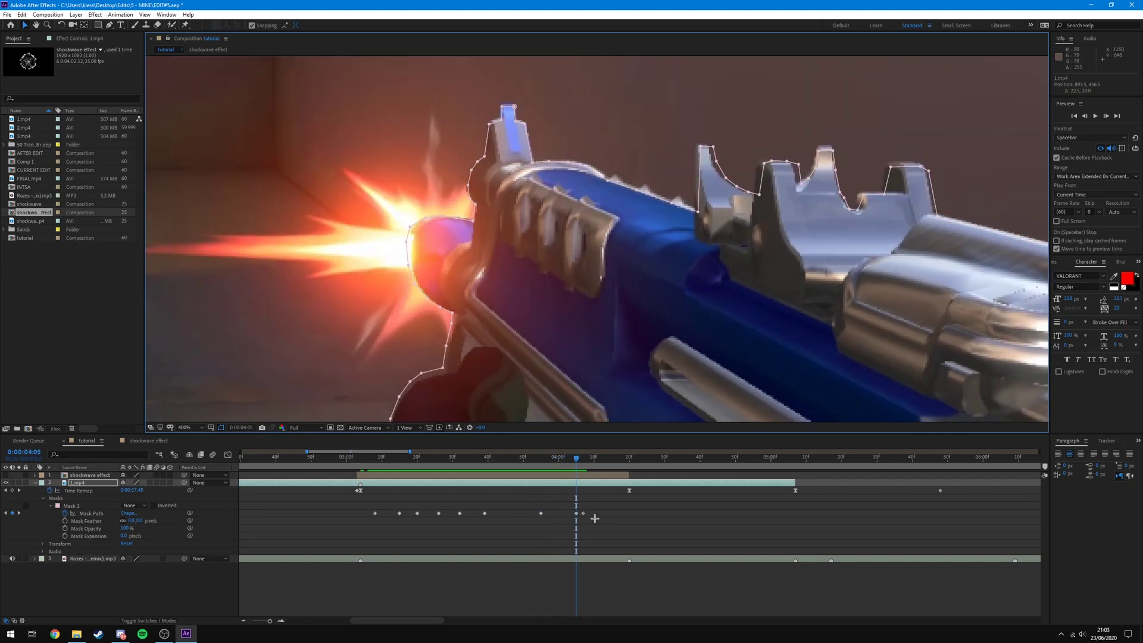
# Step: Copy the Mask Path keyframe at 0:00:04:07 and paste it one frame earlier, at 0:00:04:06
pyautogui.click(620, 526)
pyautogui.press('=')
pyautogui.press('=')
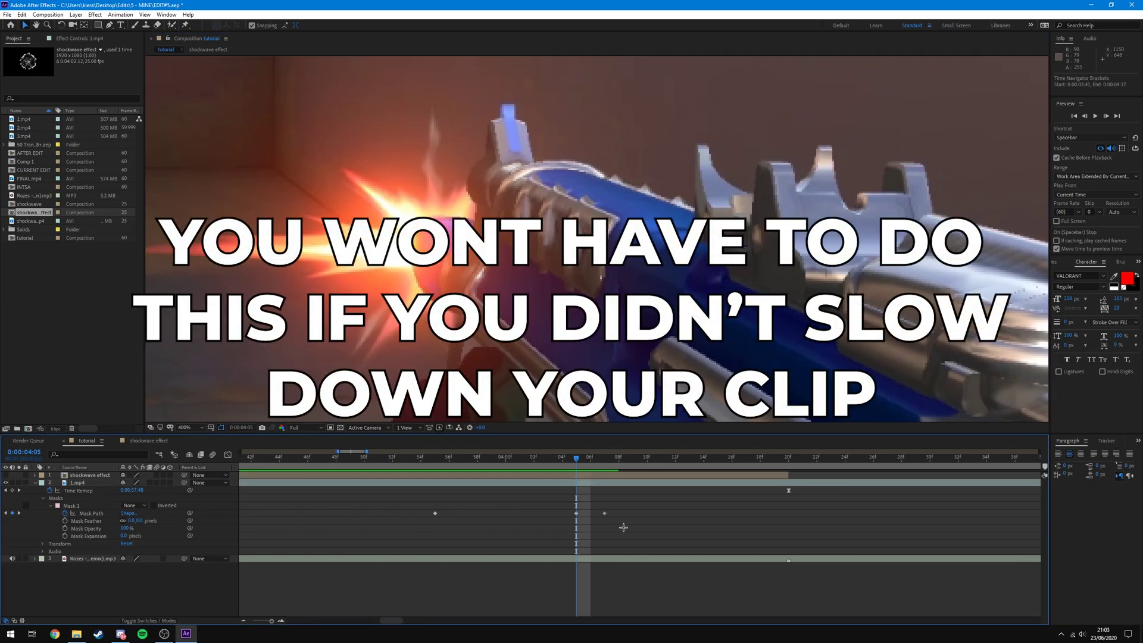
pyautogui.press('pagedown')
pyautogui.click(604, 513)
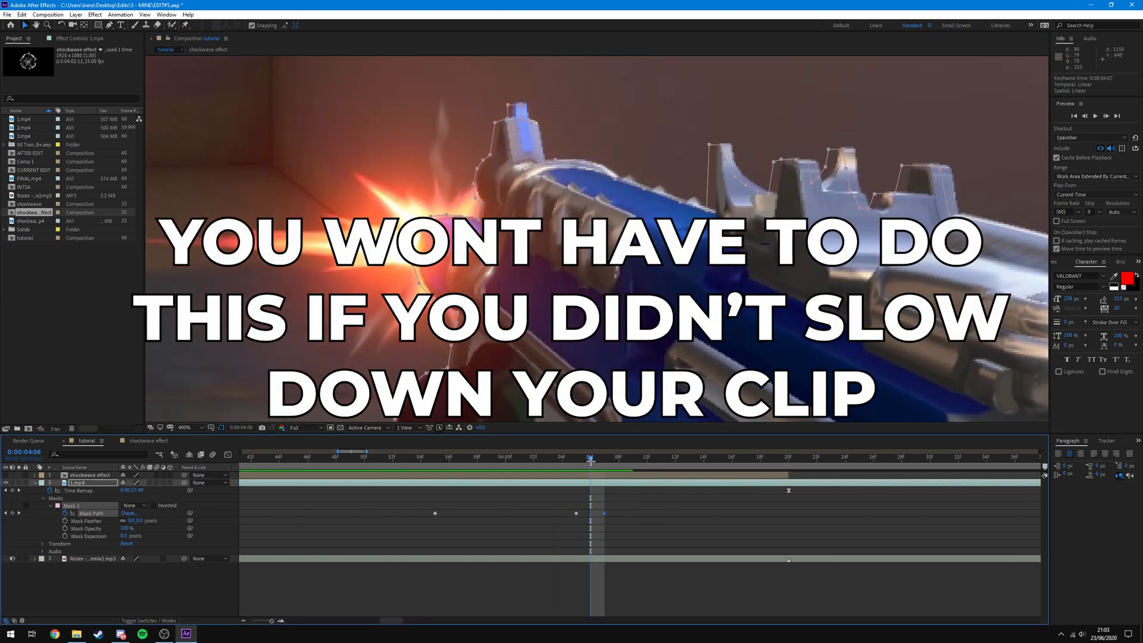
pyautogui.click(576, 458)
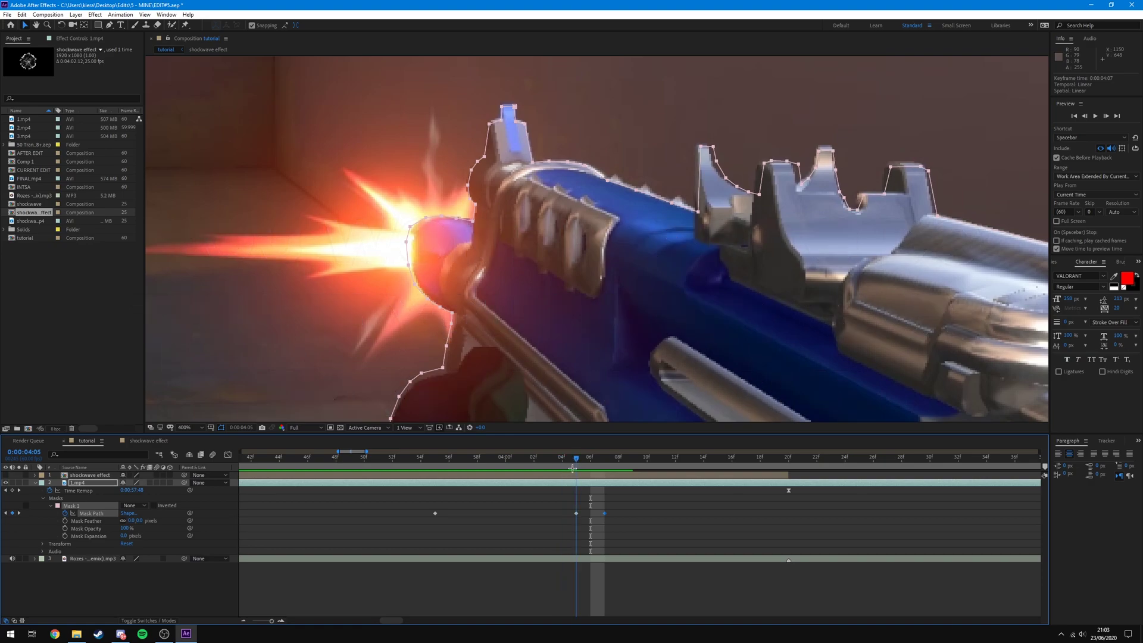
pyautogui.moveTo(580, 468); pyautogui.dragTo(609, 472)
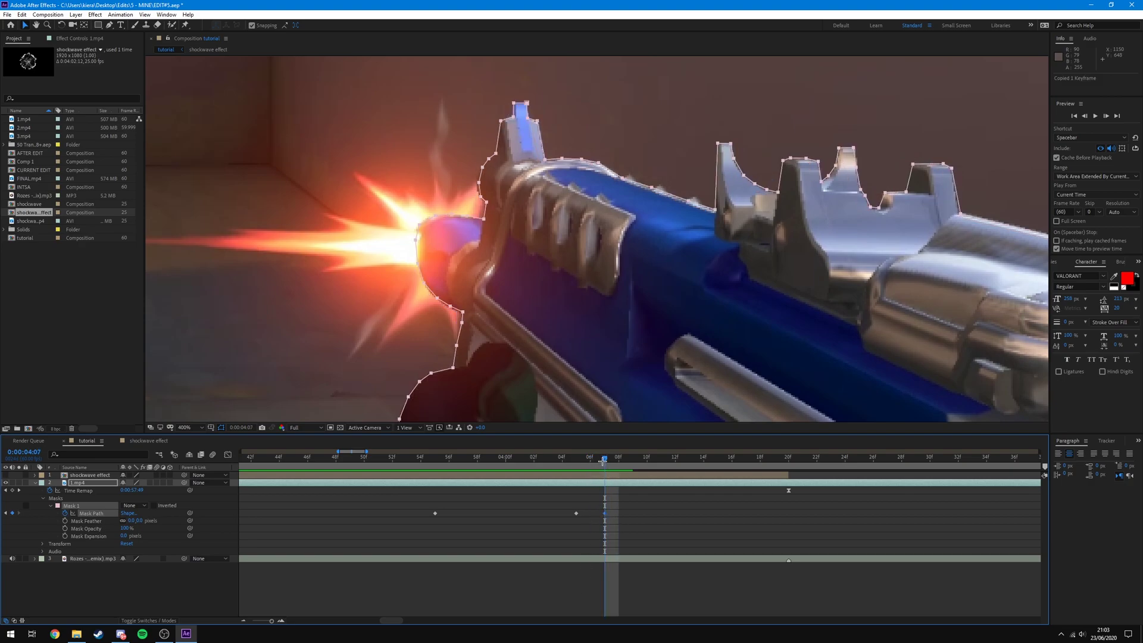
pyautogui.press('pageup')
pyautogui.hotkey('ctrl', 'v')
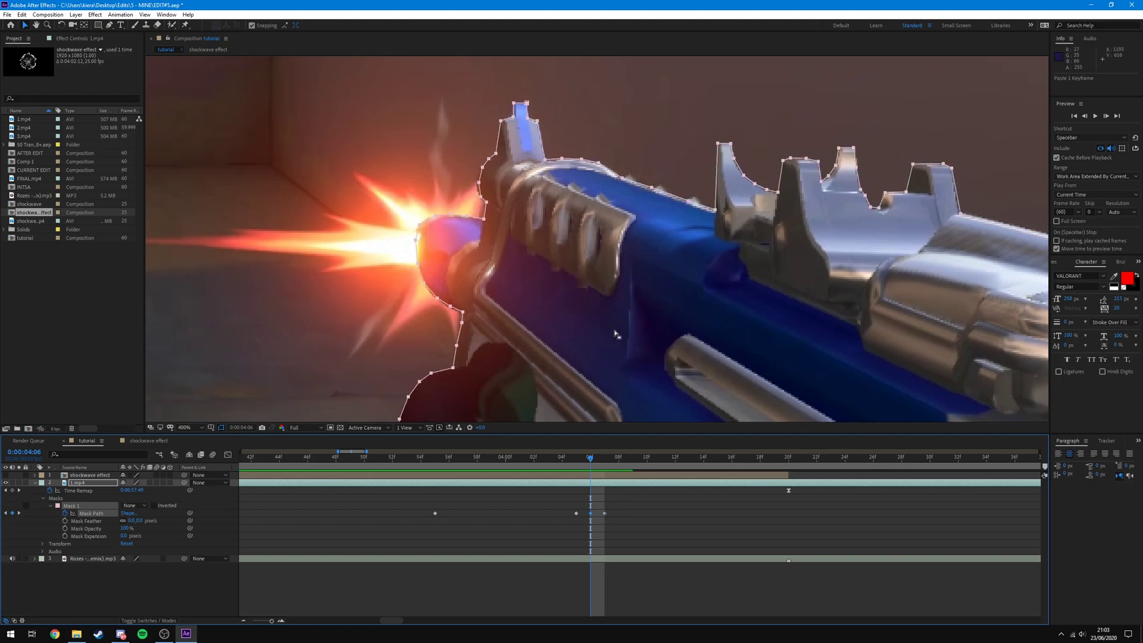
# Step: Copy the Mask Path keyframe at 0:00:04:05 and paste it at 0:00:03:56
pyautogui.moveTo(591, 459); pyautogui.dragTo(524, 459)
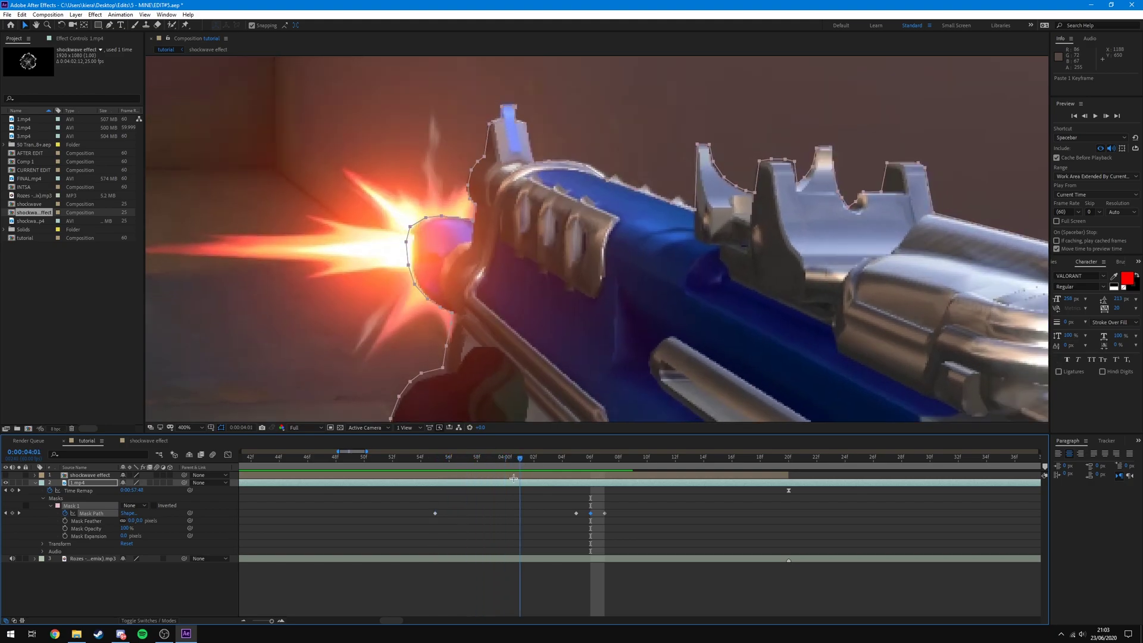
pyautogui.click(576, 513)
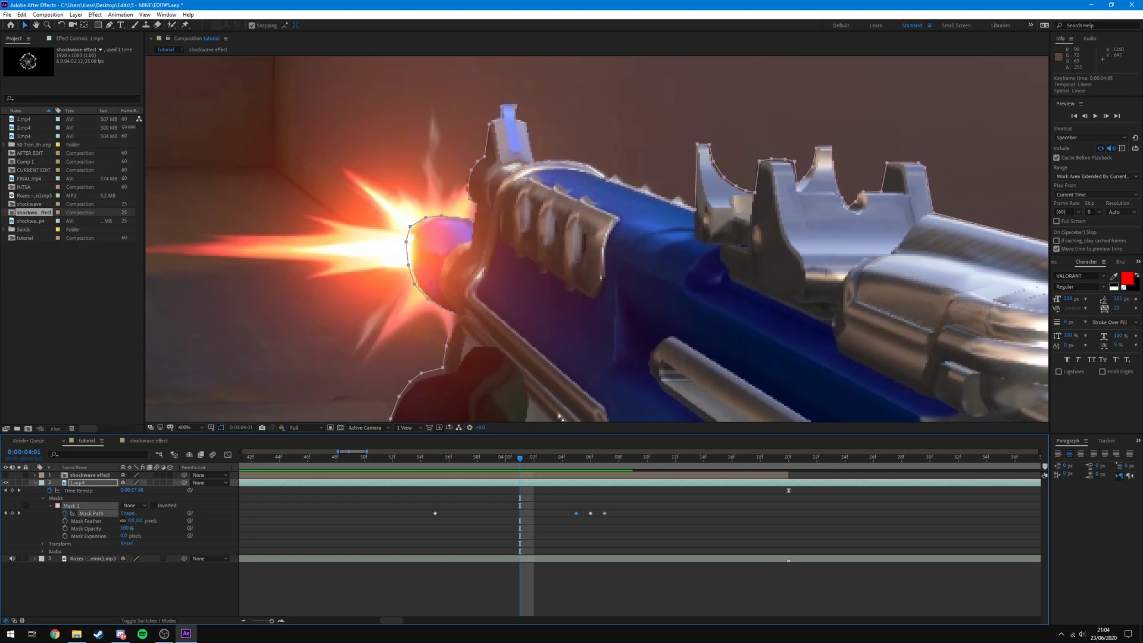
pyautogui.hotkey('ctrl', 'c')
pyautogui.click(447, 459)
pyautogui.moveTo(446, 462); pyautogui.dragTo(408, 463)
pyautogui.scroll(2, 506, 476)
pyautogui.hotkey('ctrl', 'v')
pyautogui.scroll(-3, 483, 513)
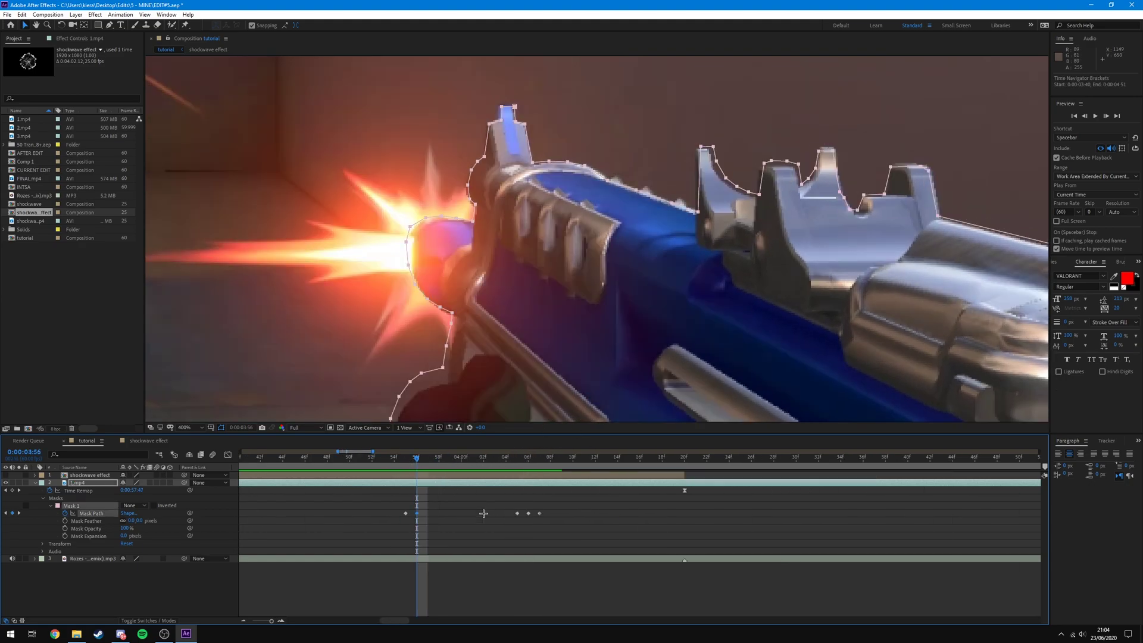
# Step: Try to paste a Mask Path keyframe just after the one at 0:00:03:39
pyautogui.moveTo(416, 459); pyautogui.dragTo(377, 471)
pyautogui.press('=')
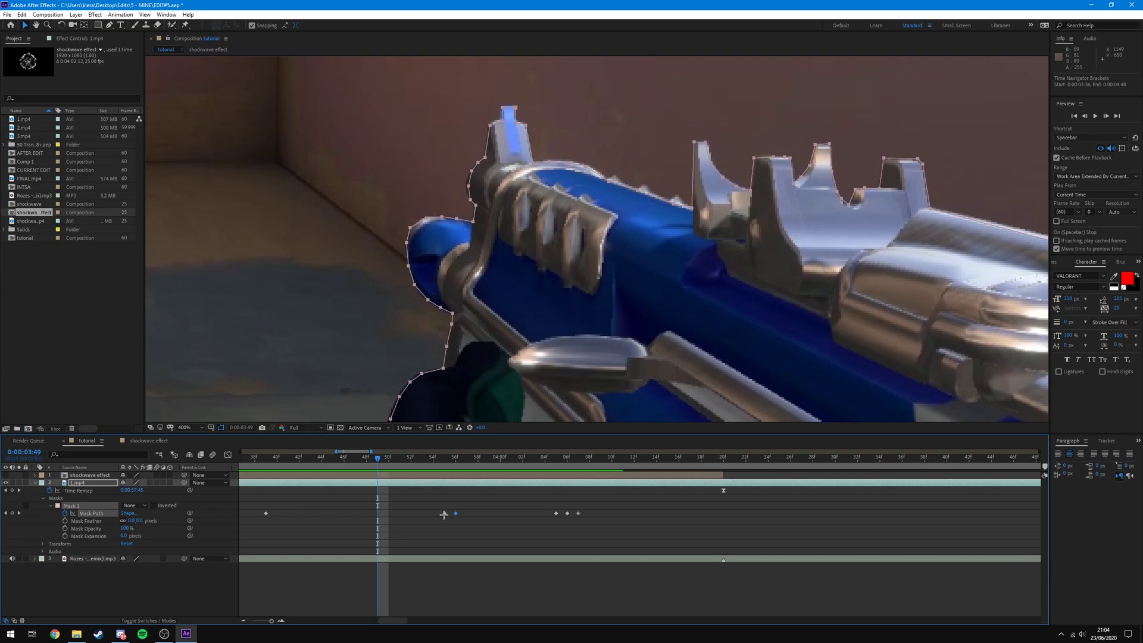
pyautogui.moveTo(280, 462); pyautogui.dragTo(287, 510)
pyautogui.hotkey('ctrl', 'v')
# Step: Copy the Mask Path keyframe at 0:00:03:39 and paste it at 0:00:03:33, right after the keyframe at 0:00:03:32
pyautogui.click(264, 513)
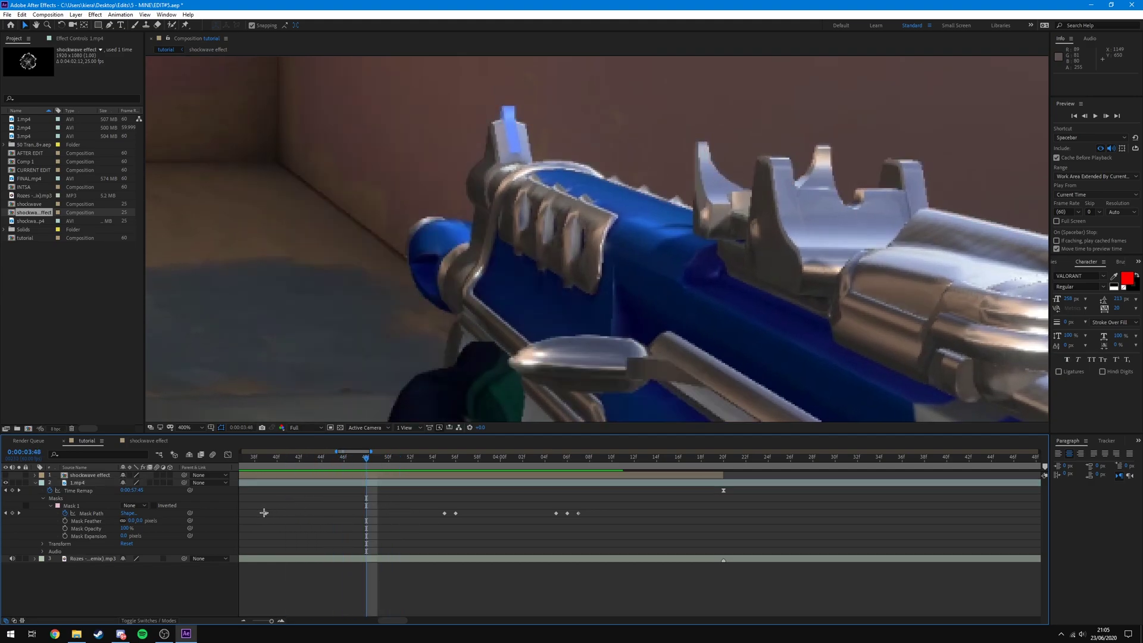
pyautogui.moveTo(359, 457)
pyautogui.mouseDown()
pyautogui.moveTo(281, 457)
pyautogui.moveTo(425, 457)
pyautogui.moveTo(314, 457)
pyautogui.moveTo(375, 456)
pyautogui.moveTo(319, 457)
pyautogui.moveTo(337, 457)
pyautogui.mouseUp()
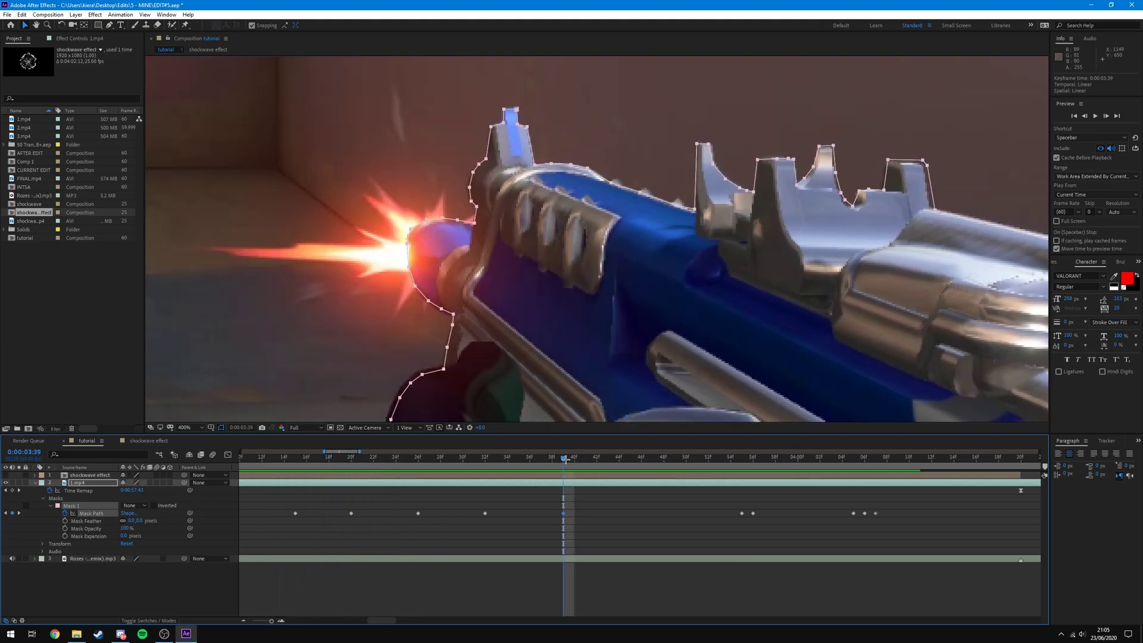
pyautogui.moveTo(565, 459); pyautogui.dragTo(509, 483)
pyautogui.click(567, 509)
pyautogui.moveTo(573, 502); pyautogui.dragTo(559, 515)
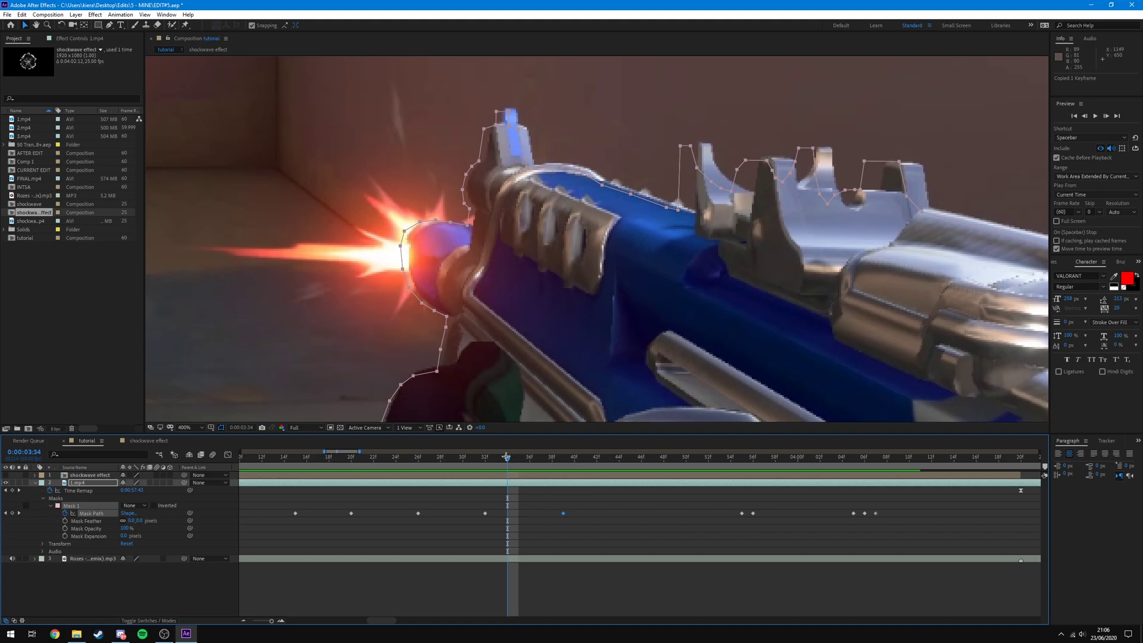
pyautogui.moveTo(506, 456); pyautogui.dragTo(440, 473)
pyautogui.hotkey('ctrl', 'v')
# Step: Copy the Mask Path keyframe at 0:00:03:32 and paste it at 0:00:03:27
pyautogui.click(485, 513)
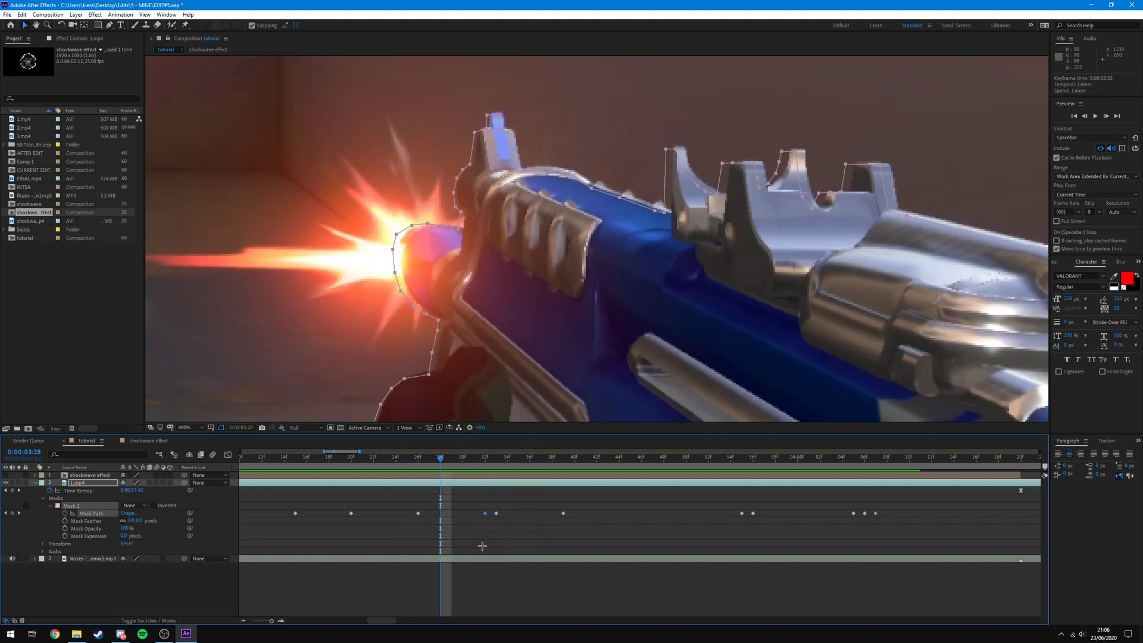
pyautogui.press('pageup')
pyautogui.hotkey('ctrl', 'v')
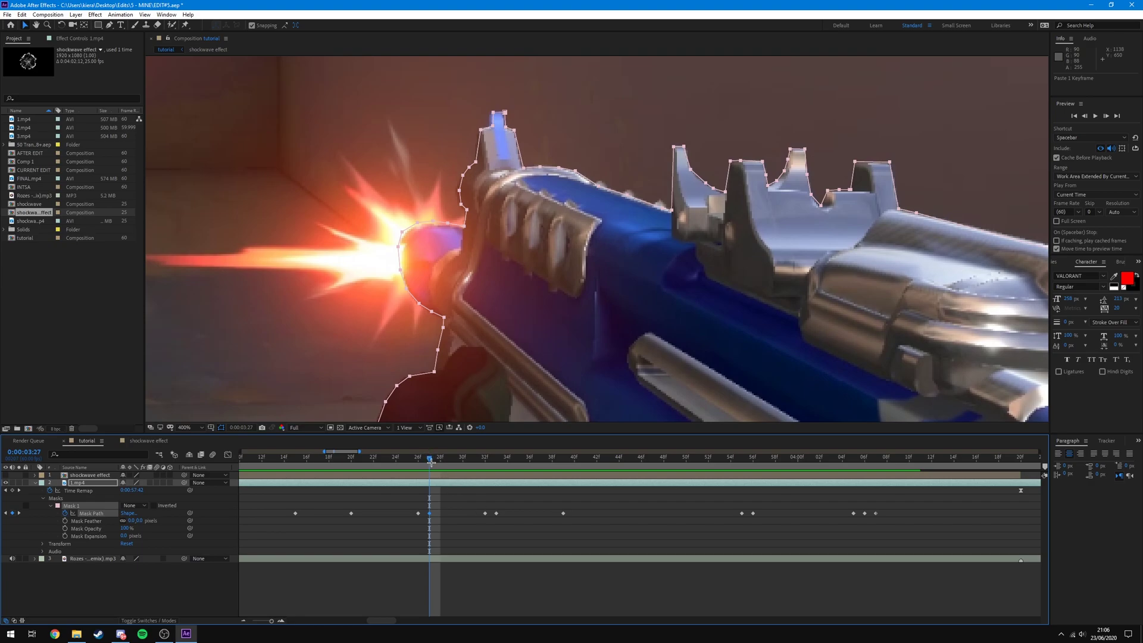
# Step: Copy the Mask Path keyframe at 0:00:03:26 and paste it at 0:00:03:21
pyautogui.moveTo(431, 461); pyautogui.dragTo(347, 485)
pyautogui.hotkey('ctrl', 'v')
pyautogui.click(400, 506)
pyautogui.click(397, 482)
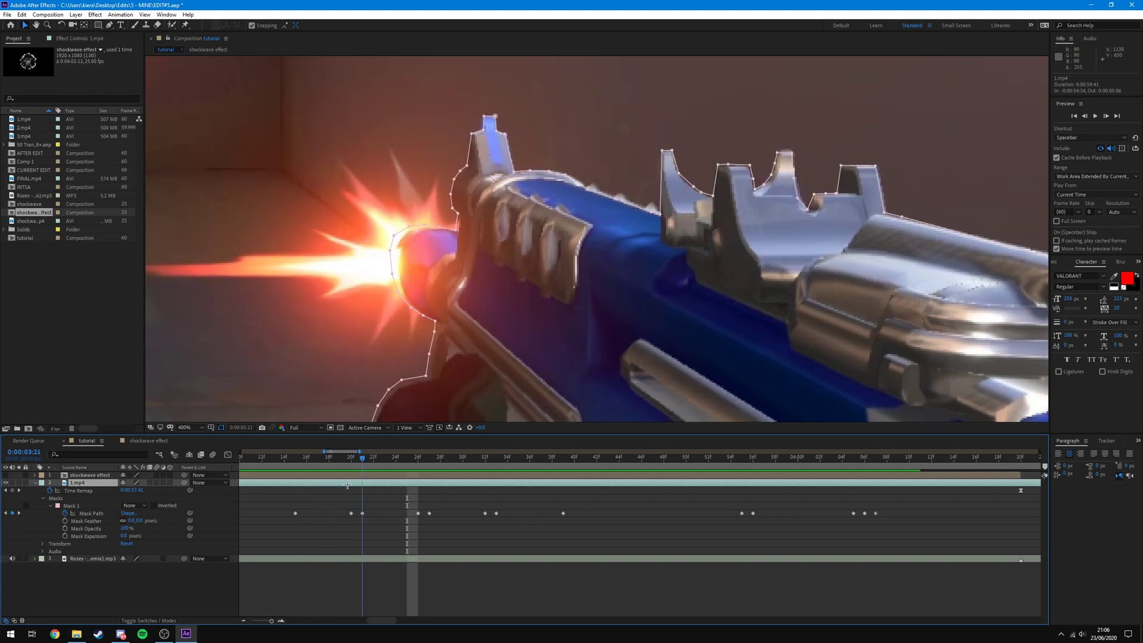
# Step: Copy the Mask Path keyframe at 0:00:03:20 and paste it at 0:00:03:16, right after the keyframe at 0:00:03:15
pyautogui.press('pageup')
pyautogui.press('pageup')
pyautogui.press('pageup')
pyautogui.click(351, 513)
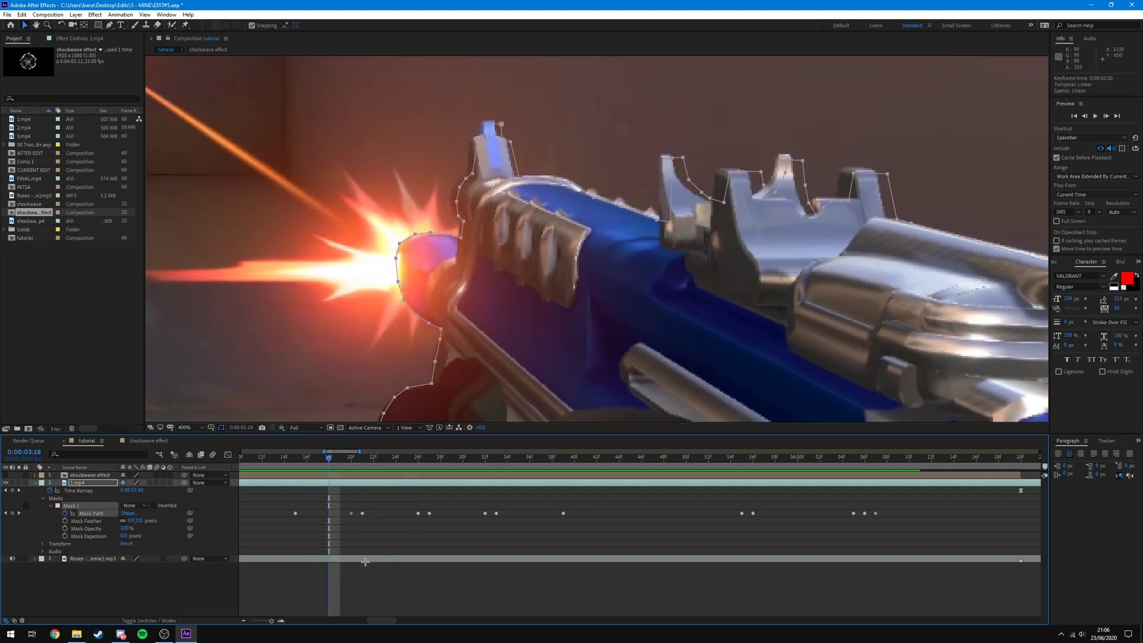
pyautogui.moveTo(324, 460); pyautogui.dragTo(927, 500)
pyautogui.hotkey('ctrl', 'v')
pyautogui.click(319, 494)
pyautogui.click(338, 486)
# Step: Show the shockwave effect layer over the gun at 0:00:04:07 and scrub through the frames to view it
pyautogui.press('-')
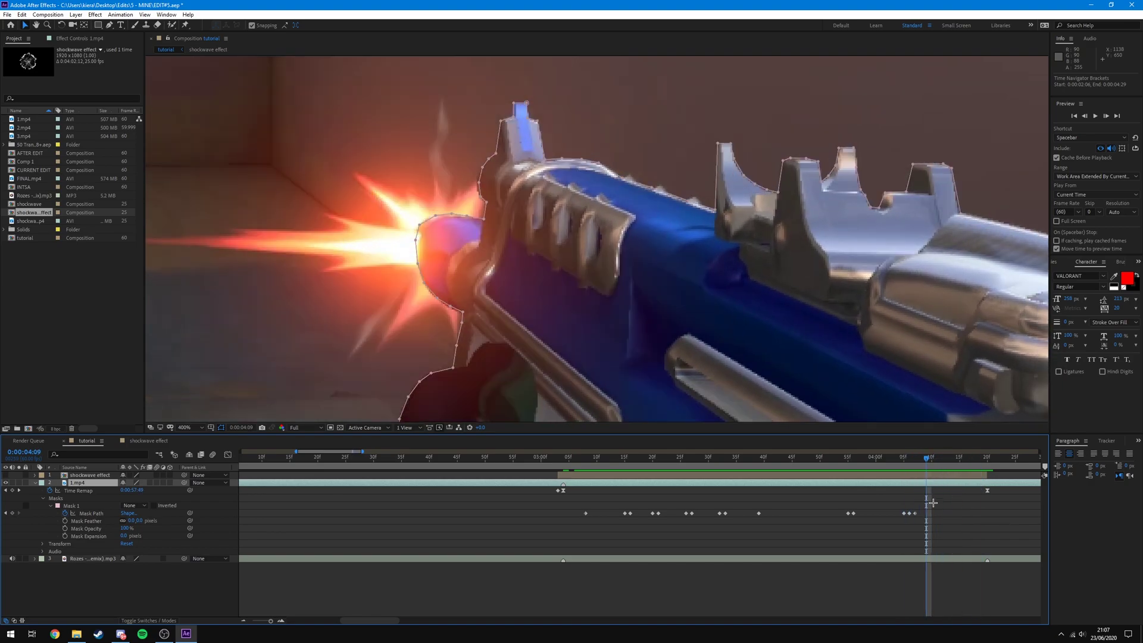
pyautogui.moveTo(927, 460)
pyautogui.mouseDown()
pyautogui.moveTo(990, 467)
pyautogui.moveTo(921, 479)
pyautogui.moveTo(956, 509)
pyautogui.moveTo(917, 461)
pyautogui.moveTo(913, 469)
pyautogui.mouseUp()
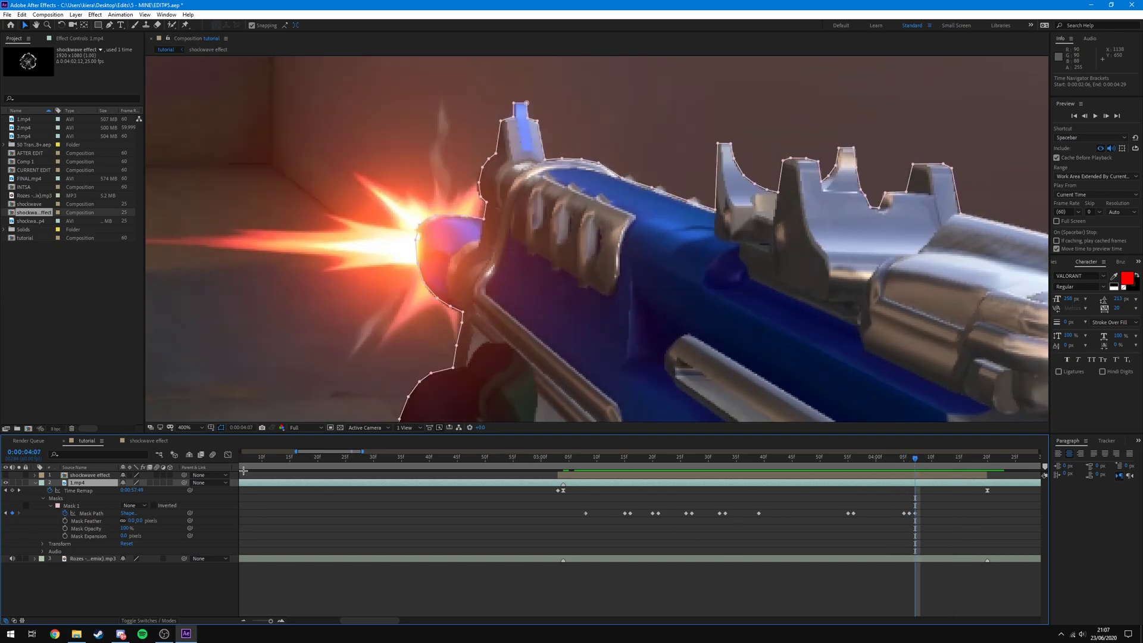
pyautogui.click(6, 474)
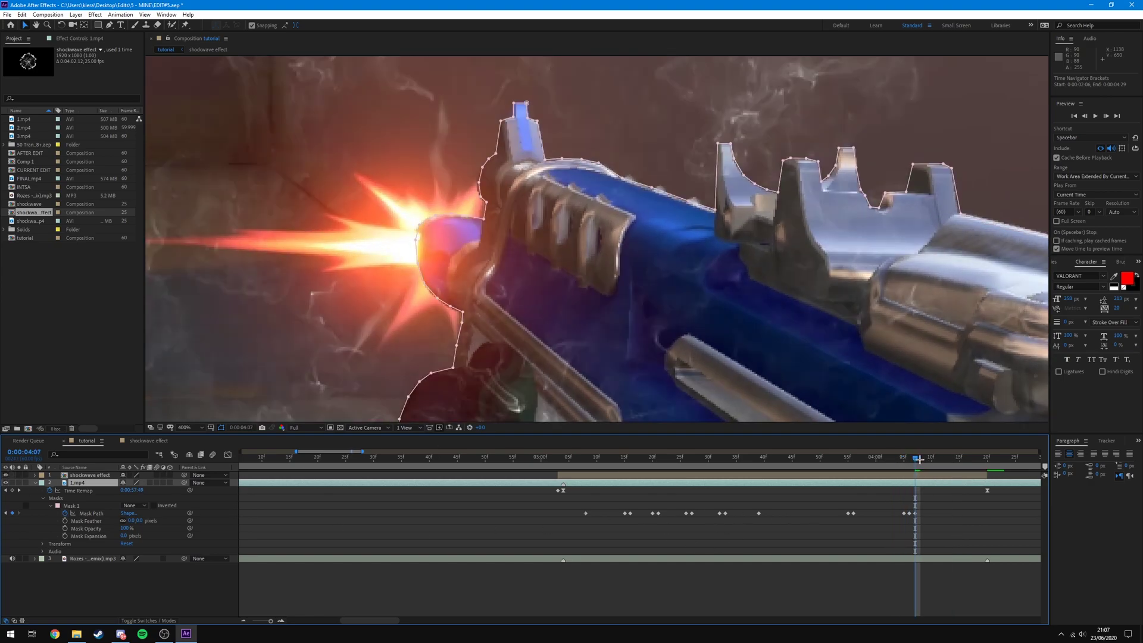
pyautogui.moveTo(917, 459); pyautogui.dragTo(920, 492)
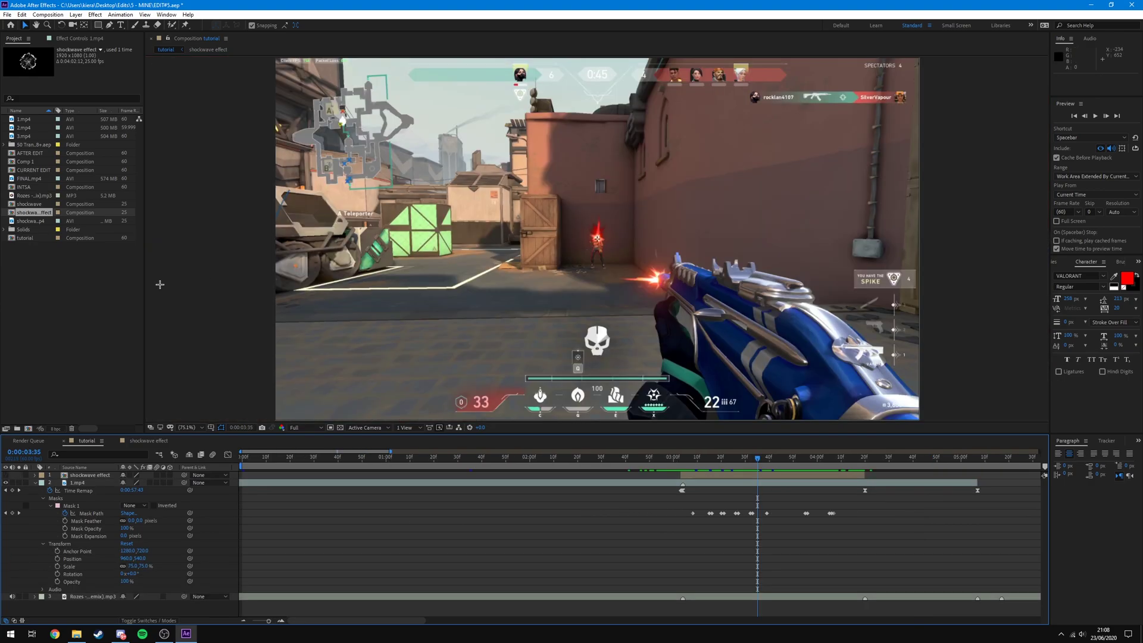
# Step: Make the shockwave effect layer visible over the gun and move the playhead back to 0:00:03:03
pyautogui.moveTo(756, 457); pyautogui.dragTo(725, 462)
pyautogui.click(707, 481)
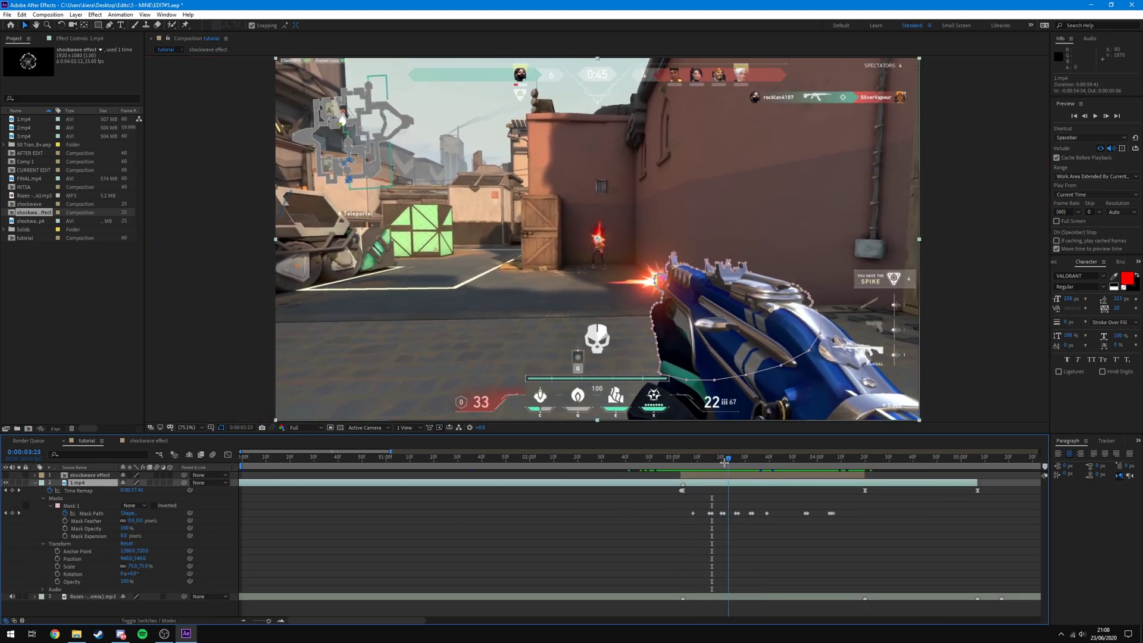
pyautogui.click(6, 474)
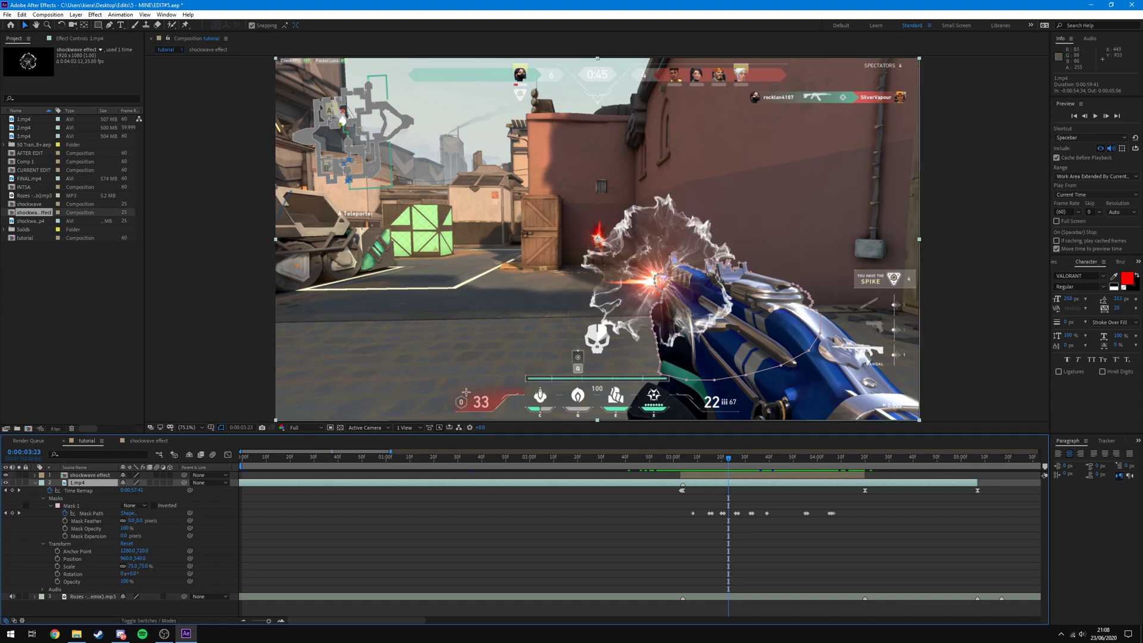
pyautogui.moveTo(734, 452); pyautogui.dragTo(679, 540)
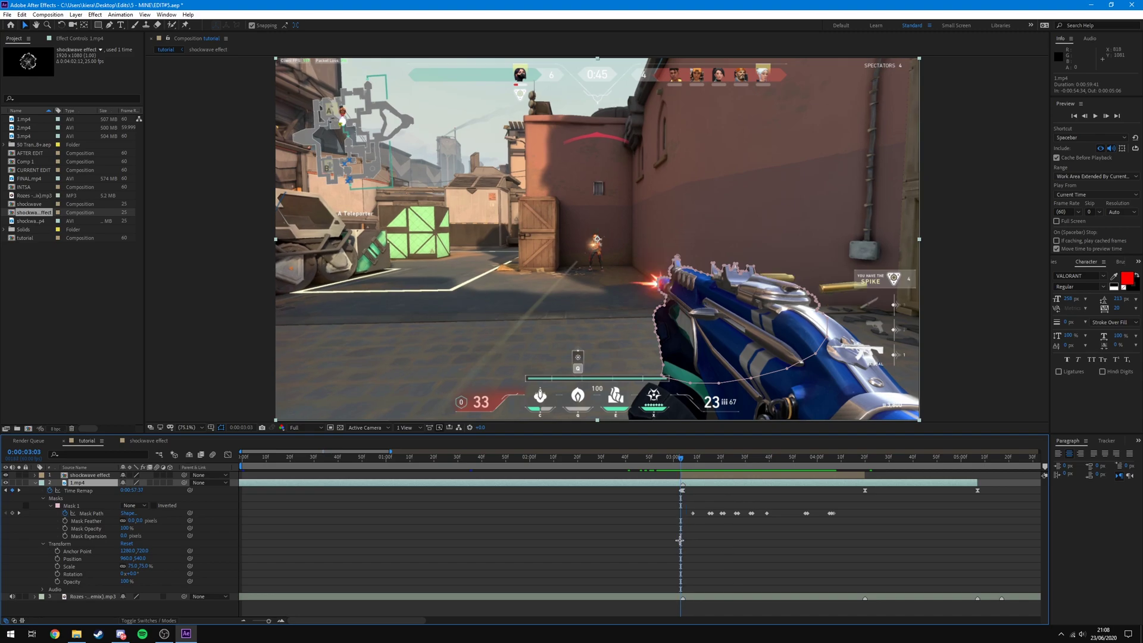
# Step: Copy Mask 1 from the 1.mp4 layer and paste it onto the shockwave effect layer
pyautogui.click(70, 505)
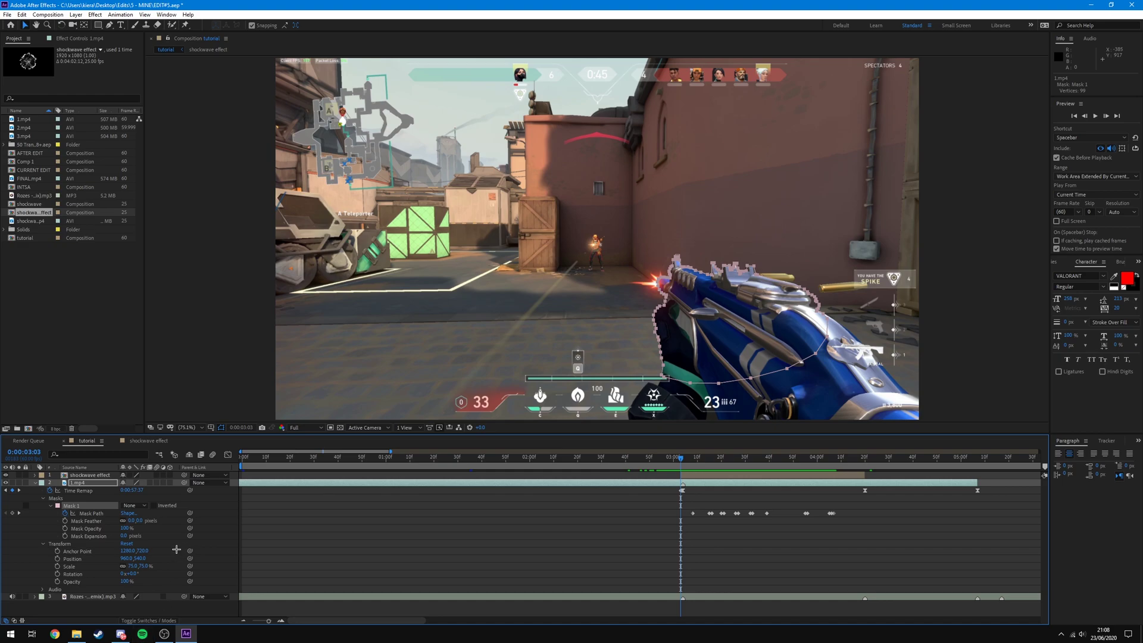
pyautogui.click(96, 476)
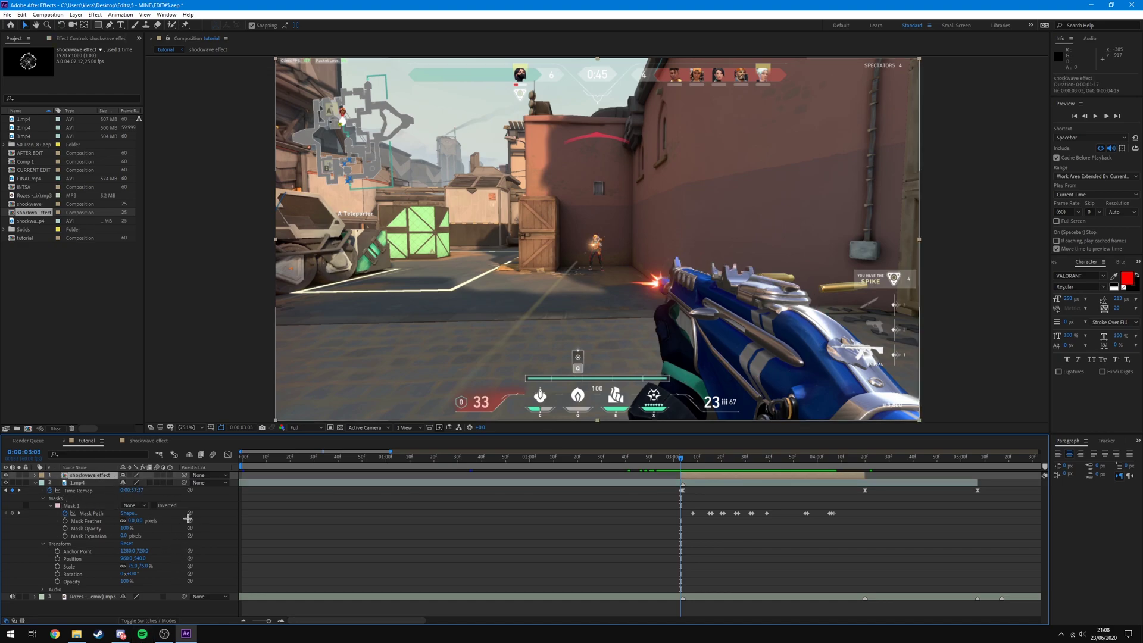
pyautogui.hotkey('ctrl', 'v')
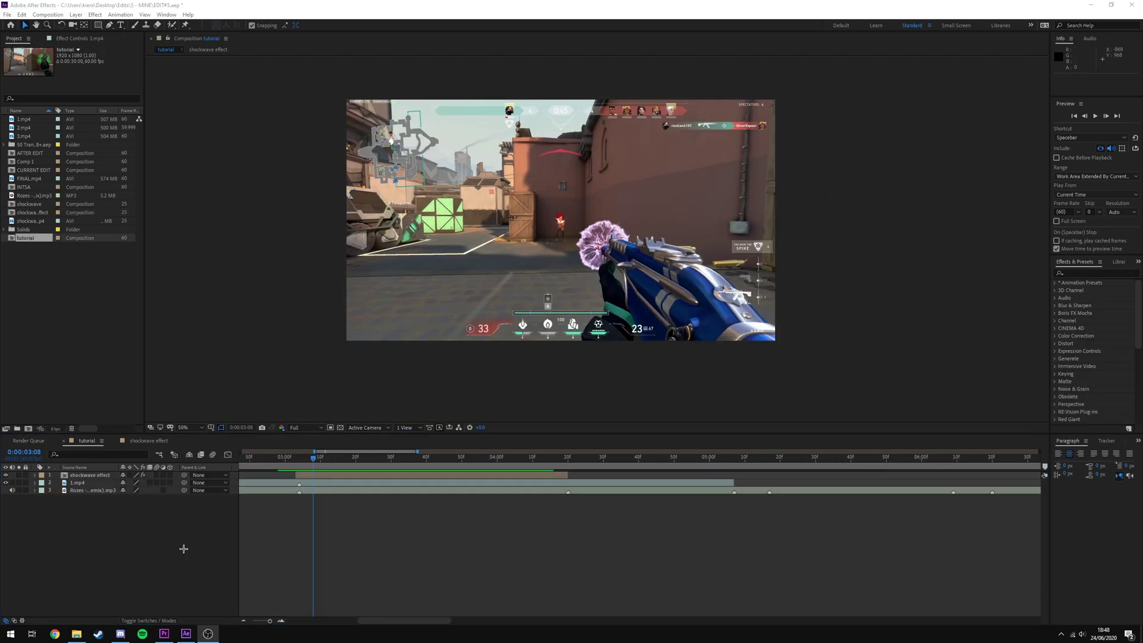
# Step: Expand the masks of both the 1.mp4 and shockwave effect layers and select the pasted Mask Path keyframes
pyautogui.click(190, 535)
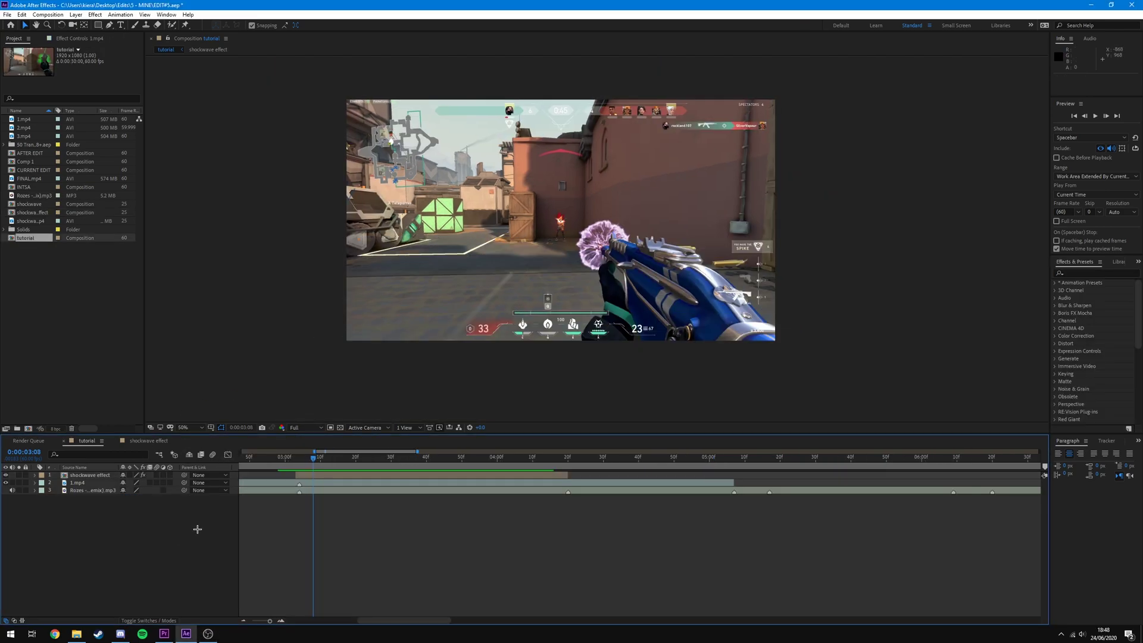
pyautogui.click(79, 482)
pyautogui.click(34, 483)
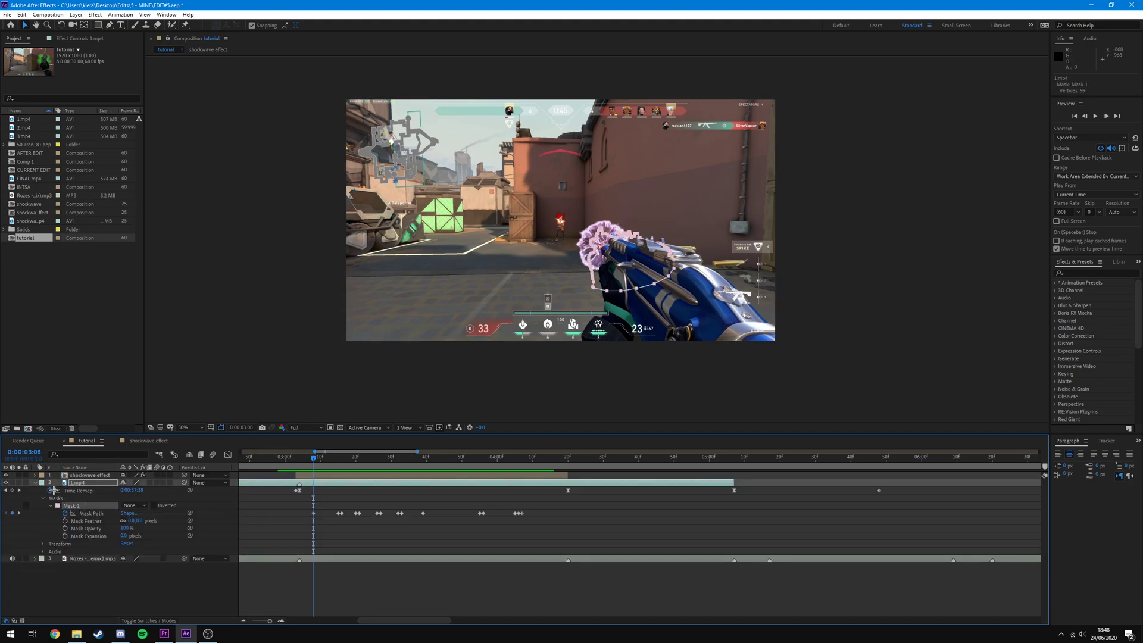
pyautogui.click(83, 475)
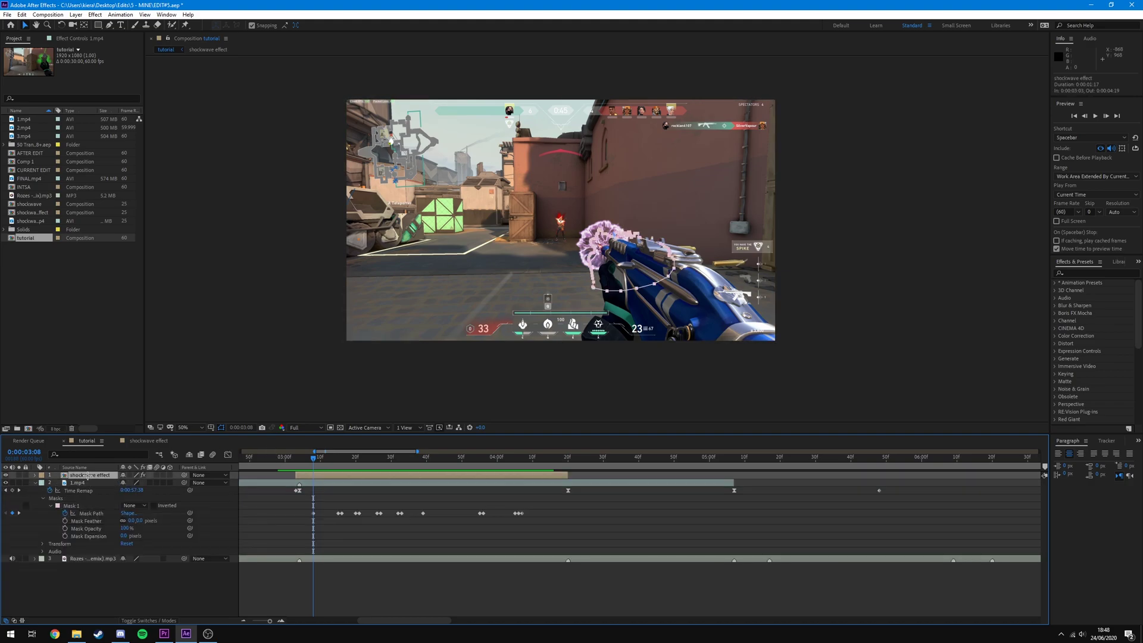
pyautogui.click(35, 476)
pyautogui.click(91, 505)
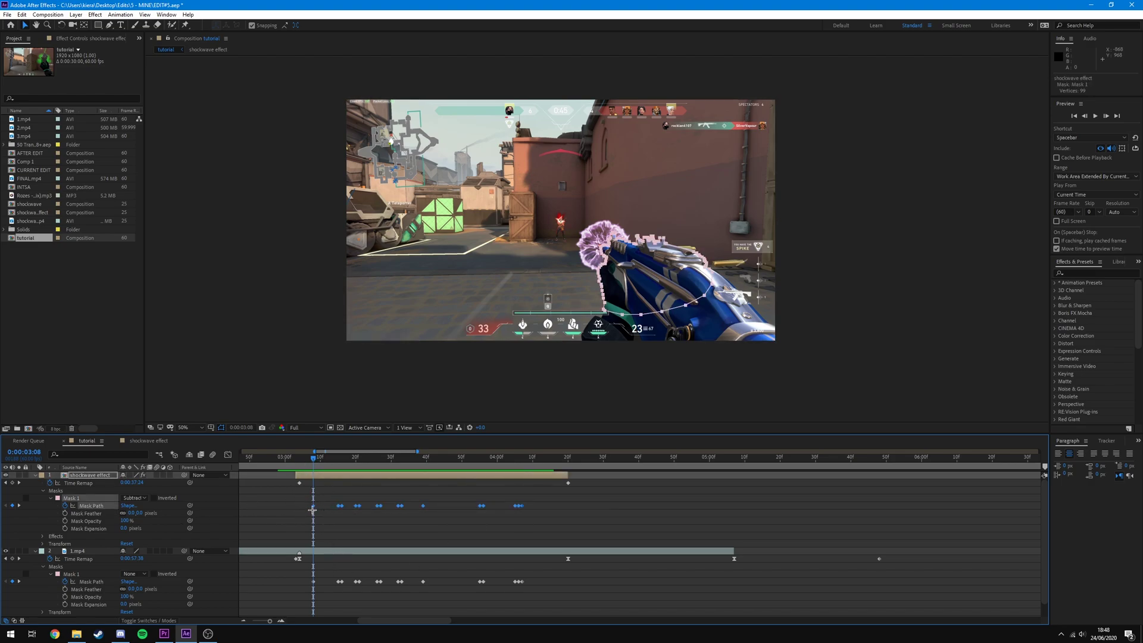
# Step: Shift the shockwave effect layer's Mask Path keyframes earlier and scrub the shot to compare the mask with the gun
pyautogui.moveTo(312, 509); pyautogui.dragTo(299, 510)
pyautogui.click(320, 459)
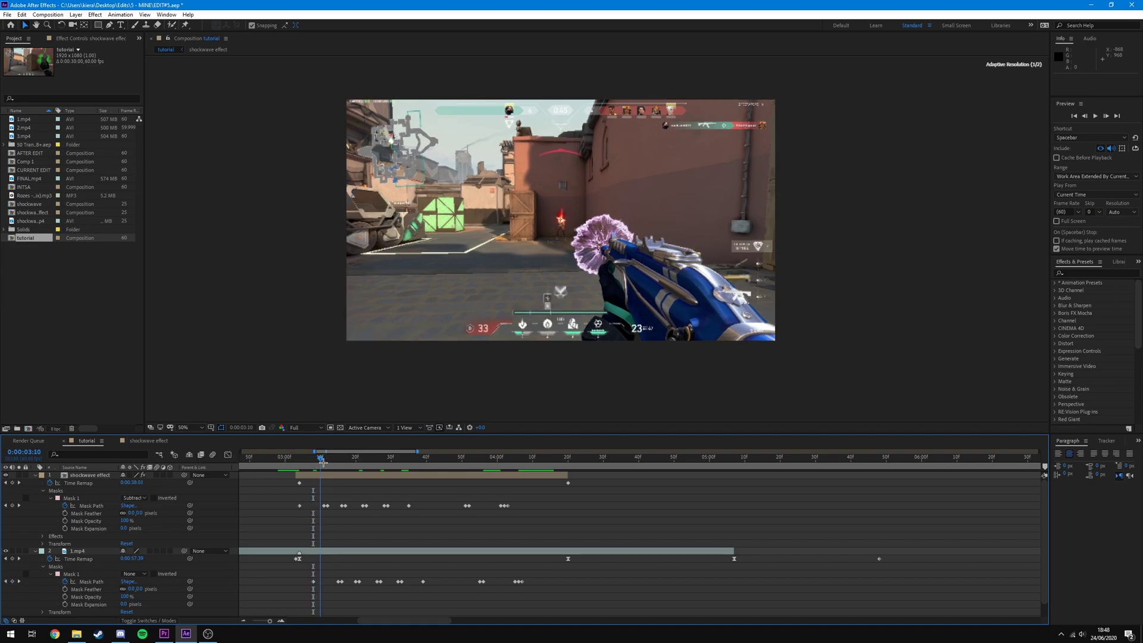
pyautogui.moveTo(322, 461); pyautogui.dragTo(345, 459)
pyautogui.click(346, 475)
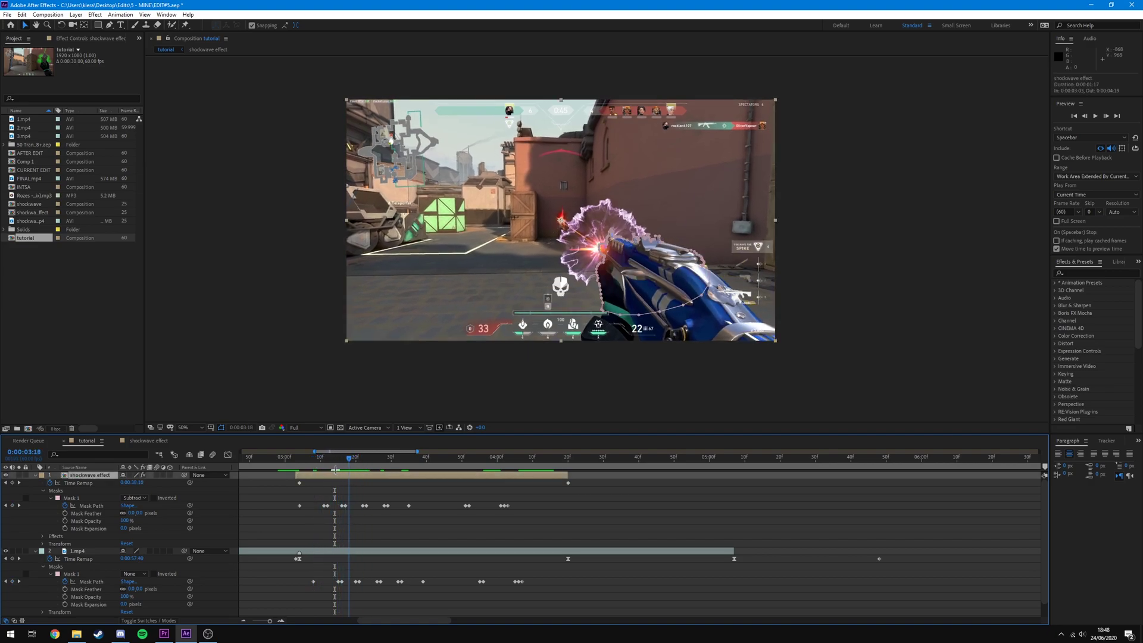
# Step: Move all Mask Path keyframes of the shockwave effect layer later toward 0:00:03:08, in line with the 1.mp4 mask keyframes
pyautogui.press('pagedown')
pyautogui.moveTo(293, 502); pyautogui.dragTo(588, 510)
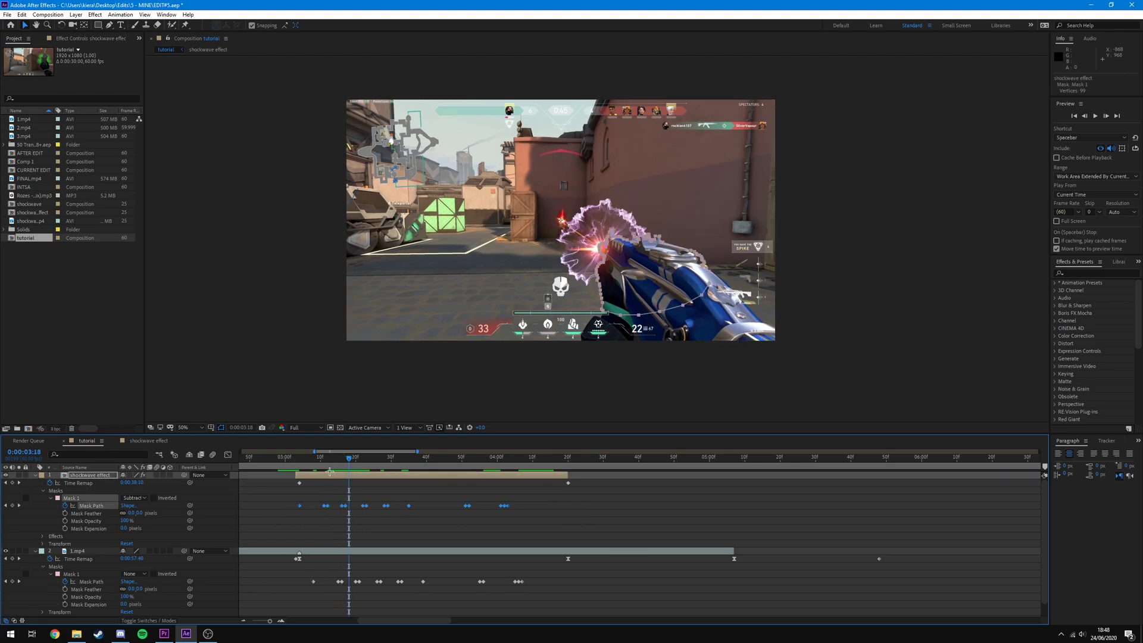
pyautogui.click(314, 461)
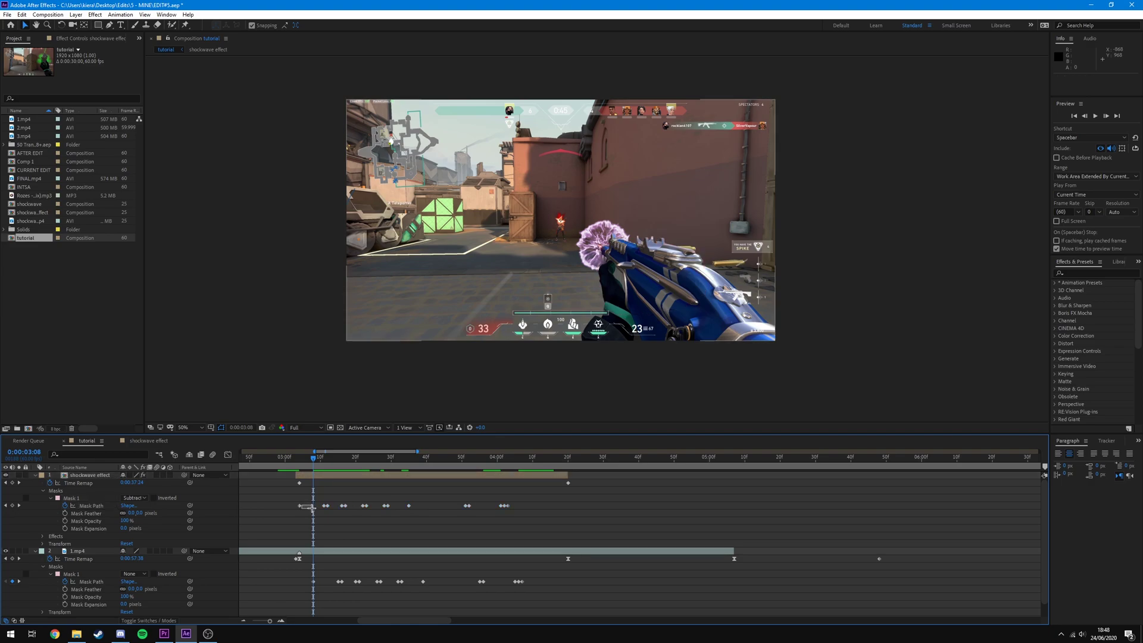
pyautogui.moveTo(302, 504); pyautogui.dragTo(316, 505)
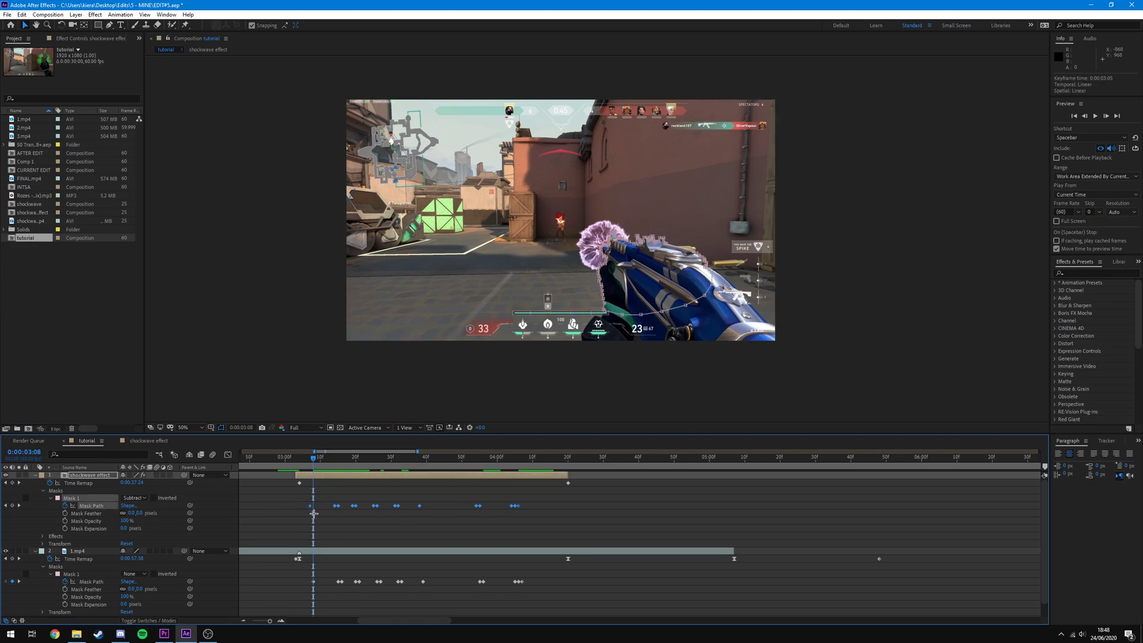
pyautogui.click(376, 578)
pyautogui.click(324, 462)
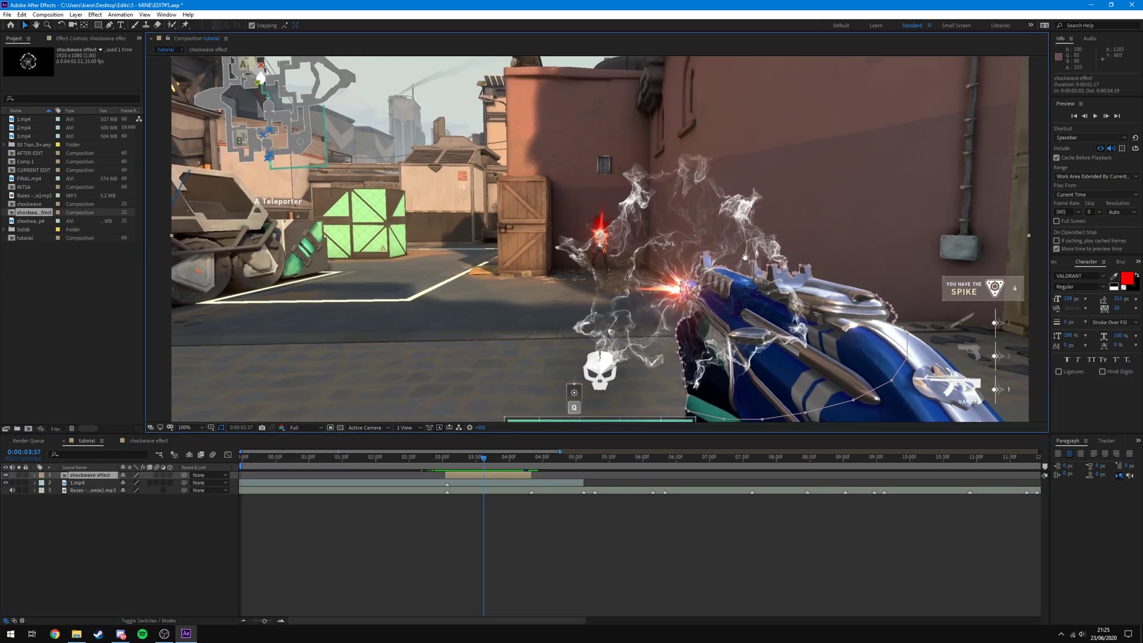
# Step: Set Mask 1 on the shockwave effect layer to Subtract and scrub through the shot to check it
pyautogui.moveTo(745, 257); pyautogui.dragTo(737, 213)
pyautogui.click(95, 477)
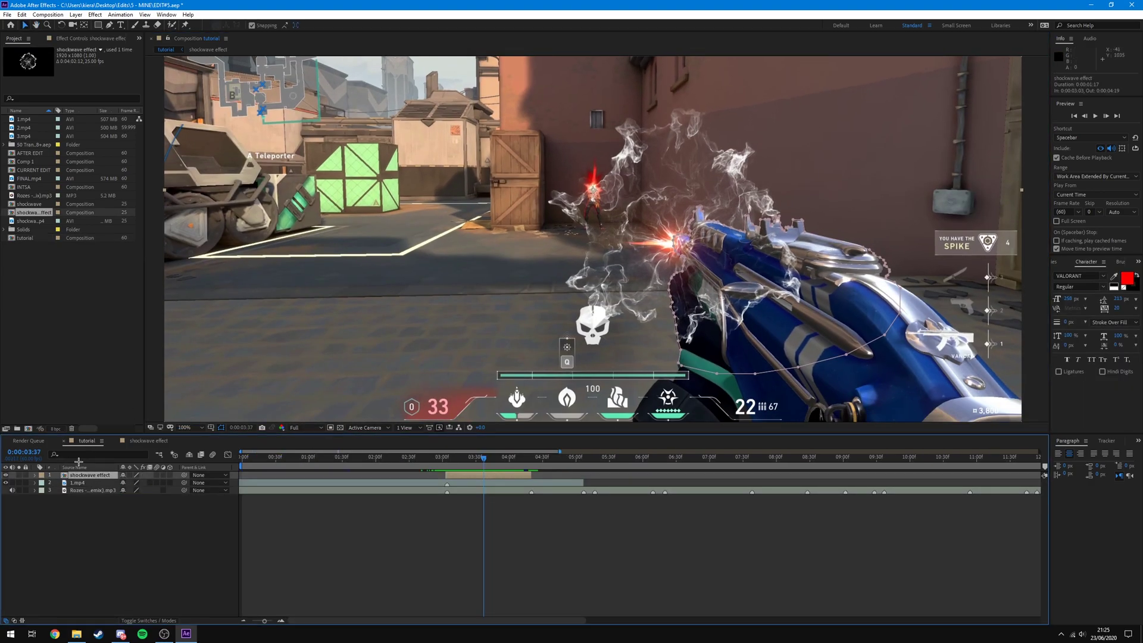
pyautogui.click(34, 477)
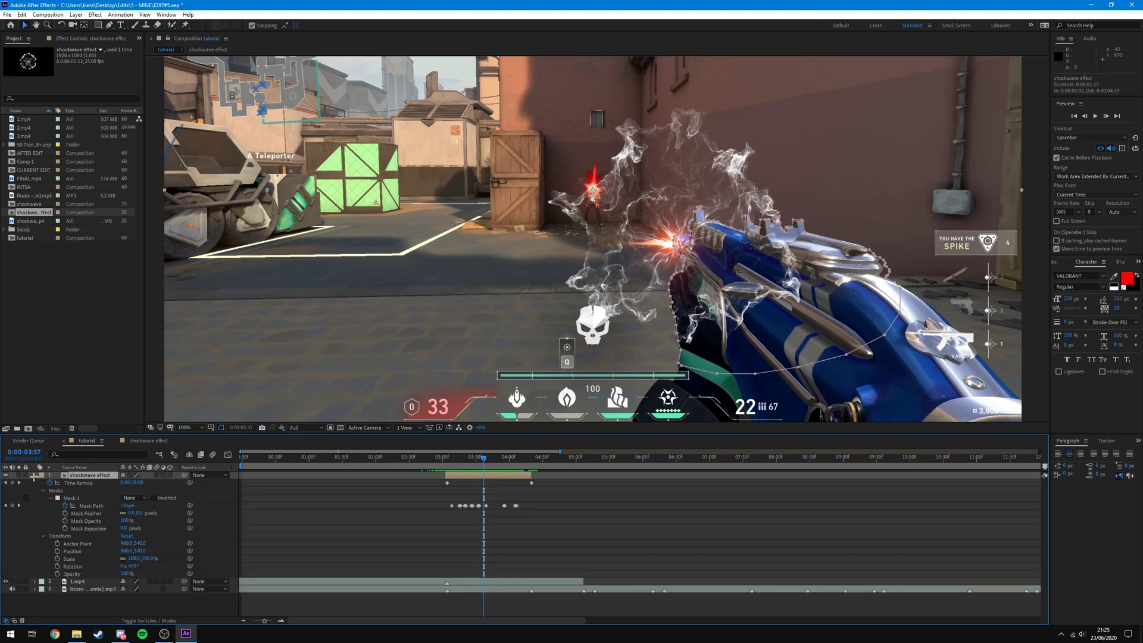
pyautogui.click(69, 497)
pyautogui.click(132, 498)
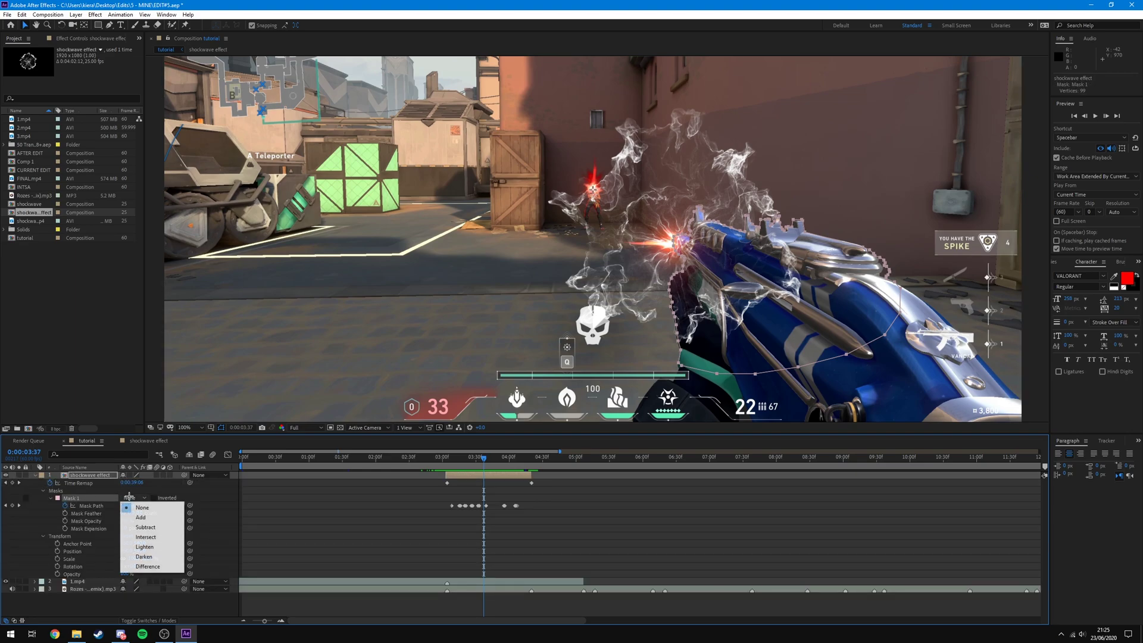
pyautogui.click(145, 527)
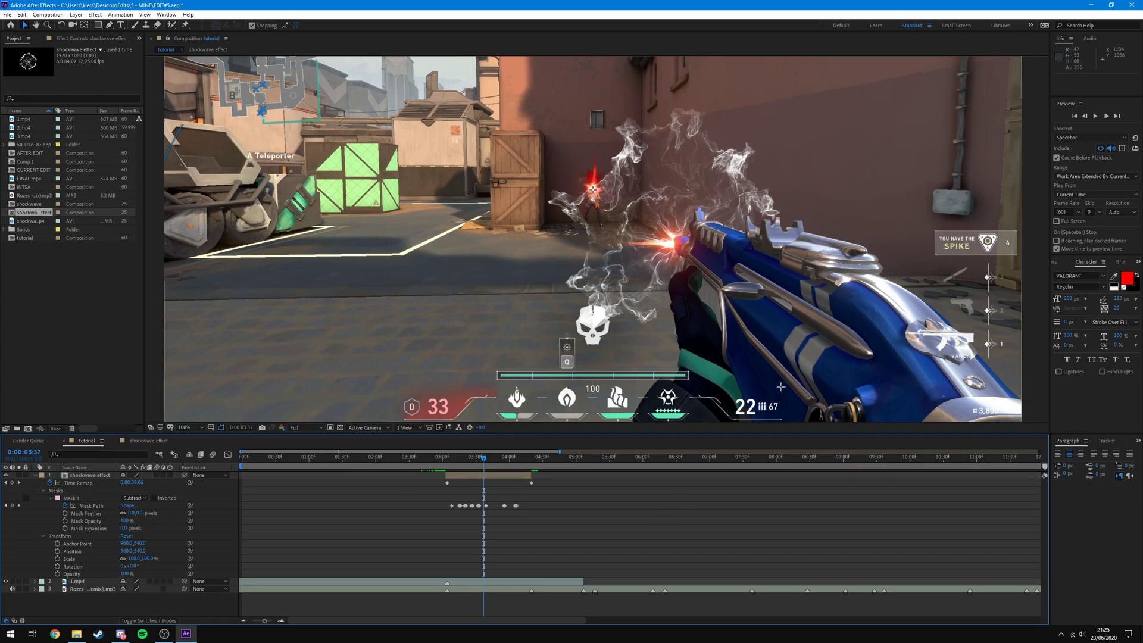
pyautogui.click(469, 458)
pyautogui.moveTo(471, 460); pyautogui.dragTo(496, 467)
pyautogui.moveTo(457, 459)
pyautogui.mouseDown()
pyautogui.moveTo(488, 462)
pyautogui.moveTo(459, 460)
pyautogui.moveTo(477, 459)
pyautogui.mouseUp()
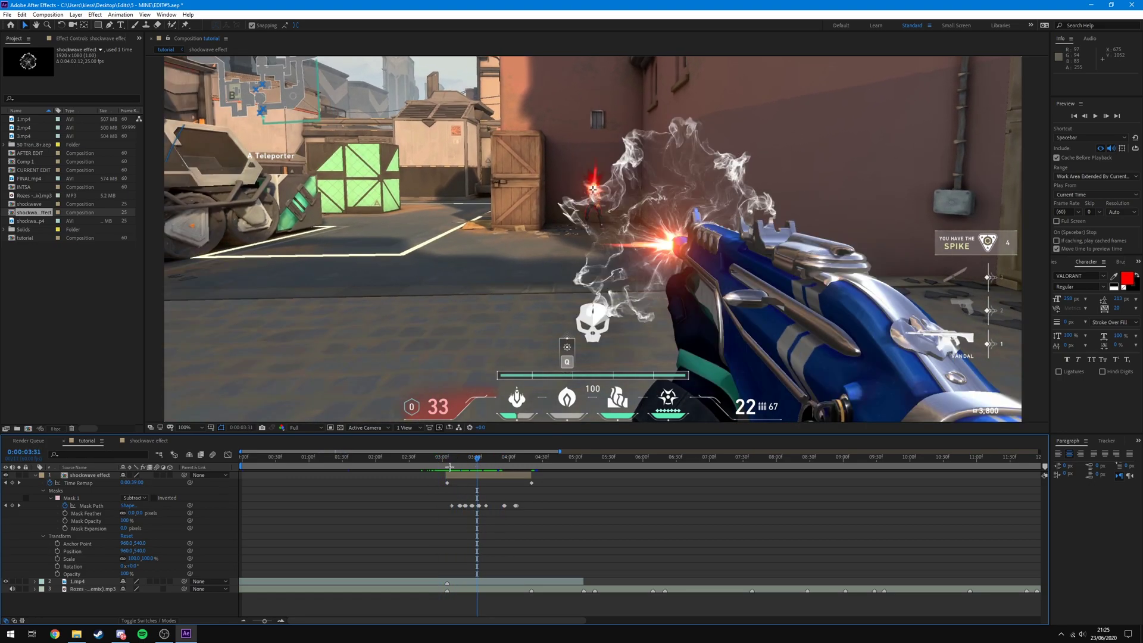
# Step: Delete Mask 1 from the 1.mp4 layer and collapse its properties
pyautogui.click(35, 581)
pyautogui.click(78, 545)
pyautogui.click(74, 566)
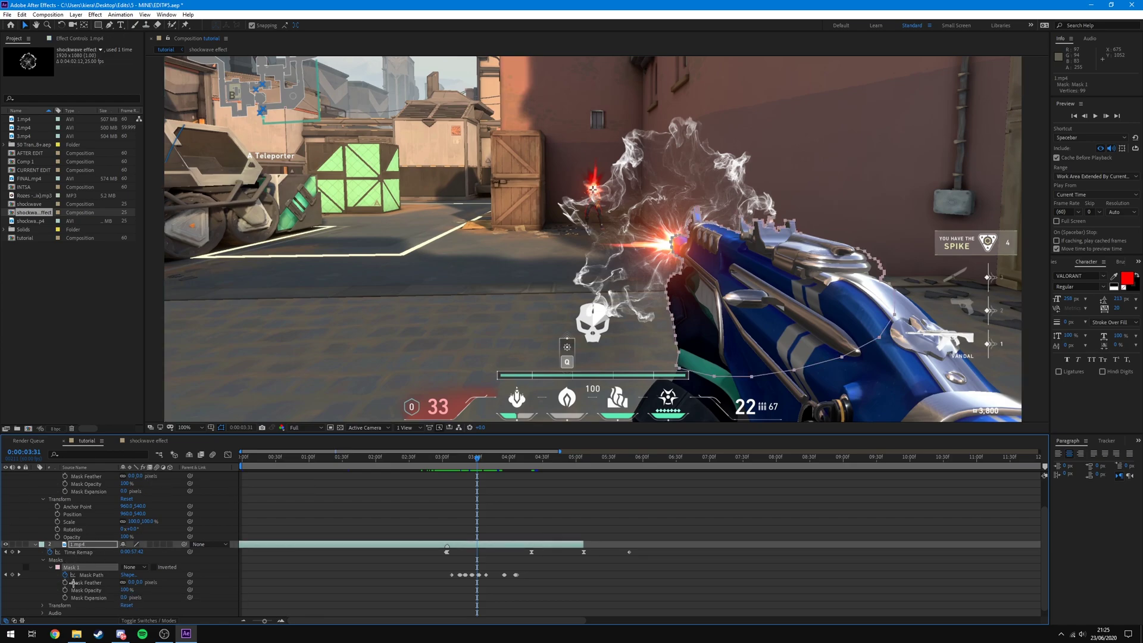
pyautogui.press('Delete')
pyautogui.click(36, 582)
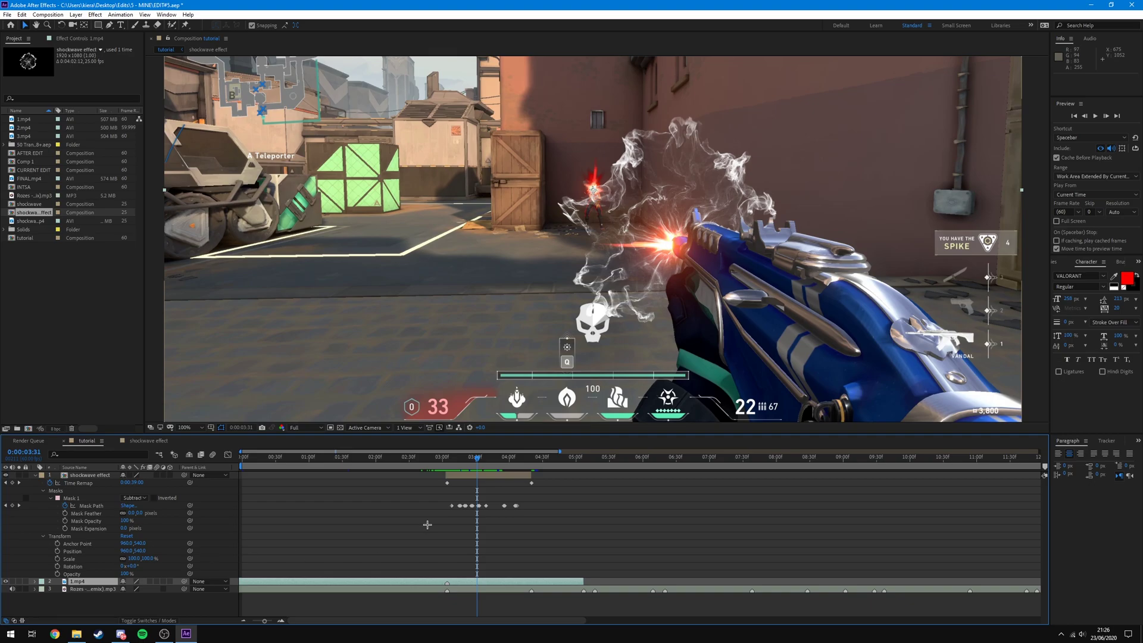
# Step: Preview the composition and examine the masked shockwave around the gun up close at 0:00:03:22
pyautogui.moveTo(477, 458); pyautogui.dragTo(438, 470)
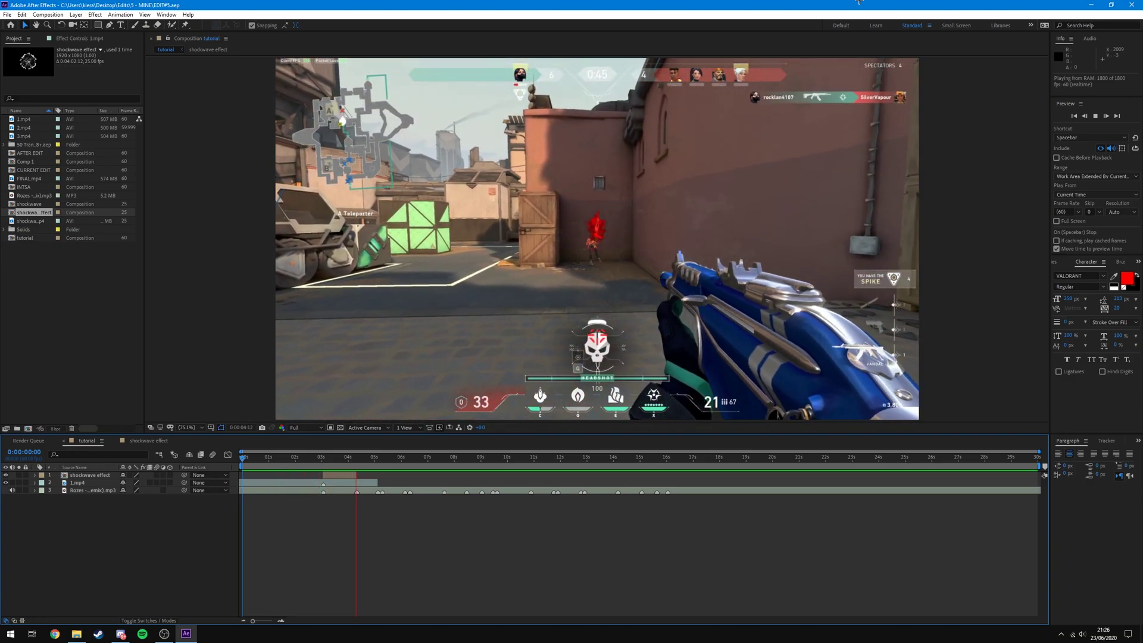
pyautogui.press('space')
pyautogui.click(337, 457)
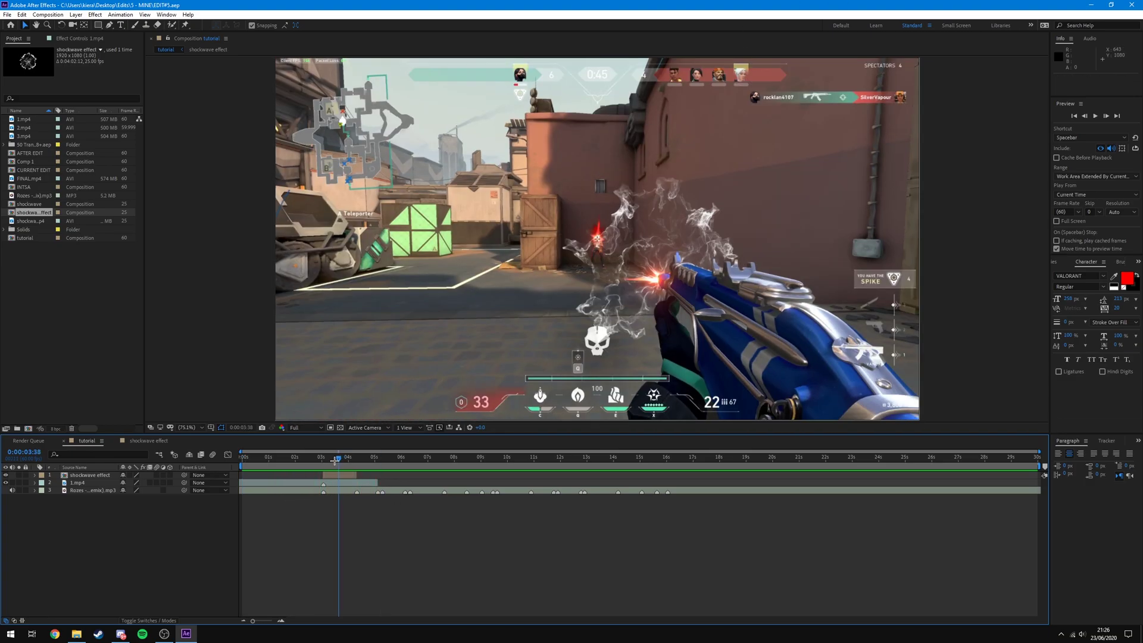
pyautogui.moveTo(337, 464)
pyautogui.mouseDown()
pyautogui.moveTo(347, 464)
pyautogui.moveTo(314, 466)
pyautogui.moveTo(332, 470)
pyautogui.mouseUp()
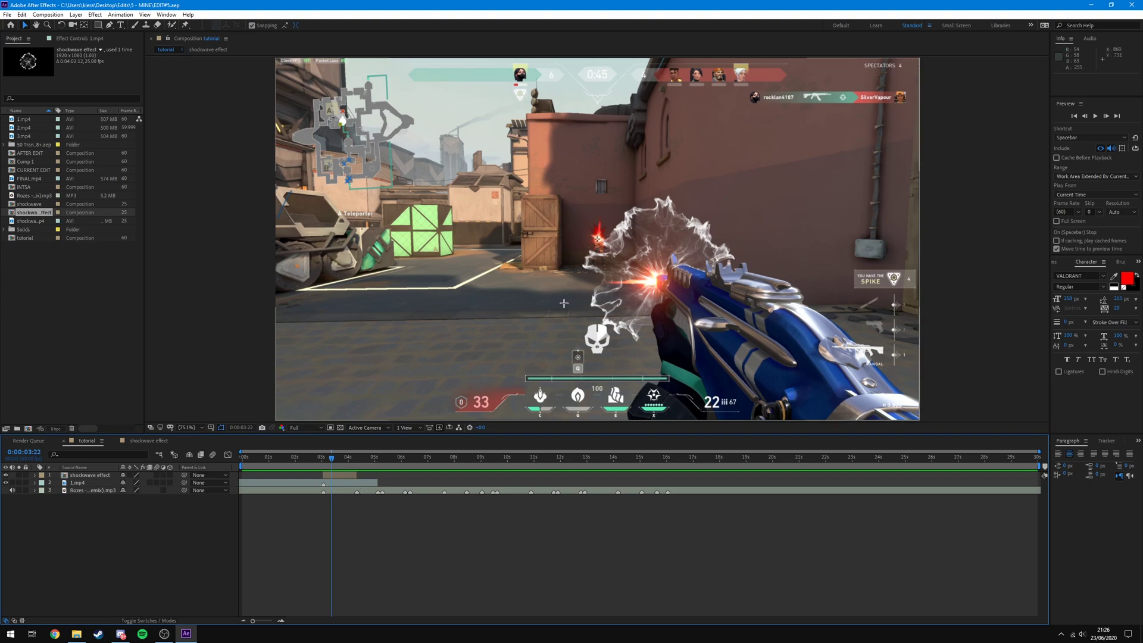
pyautogui.scroll(2, 544, 312)
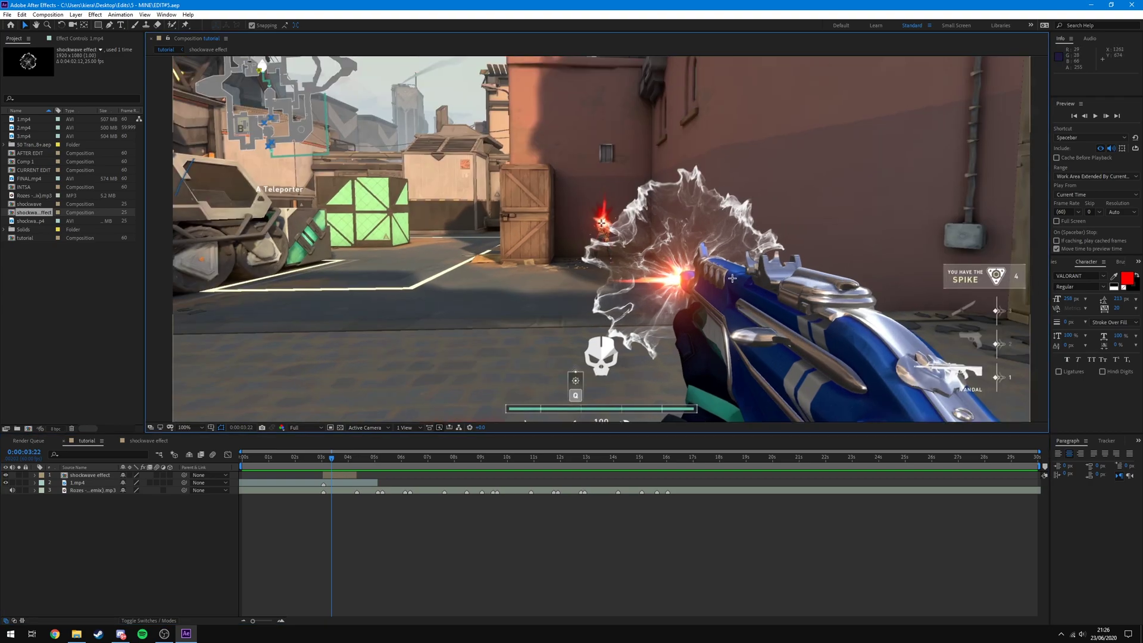
pyautogui.scroll(1, 580, 192)
pyautogui.scroll(-2, 580, 192)
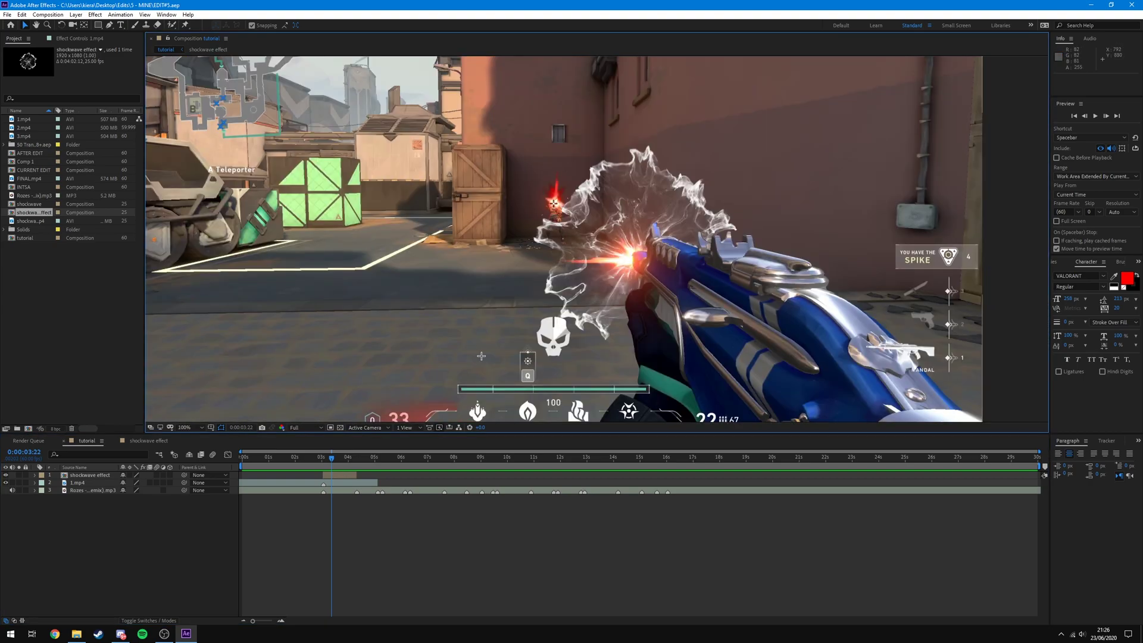
# Step: Open the shockwave effect composition and look at the Time Stretch factor of its shockwave.mp4 layer
pyautogui.click(103, 476)
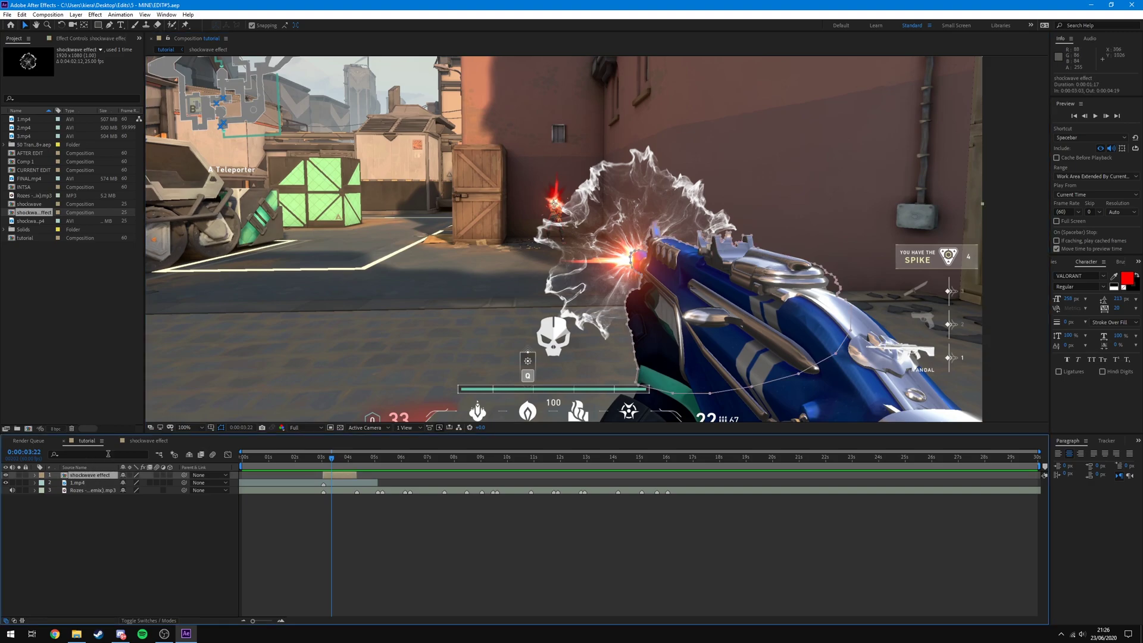
pyautogui.doubleClick(87, 475)
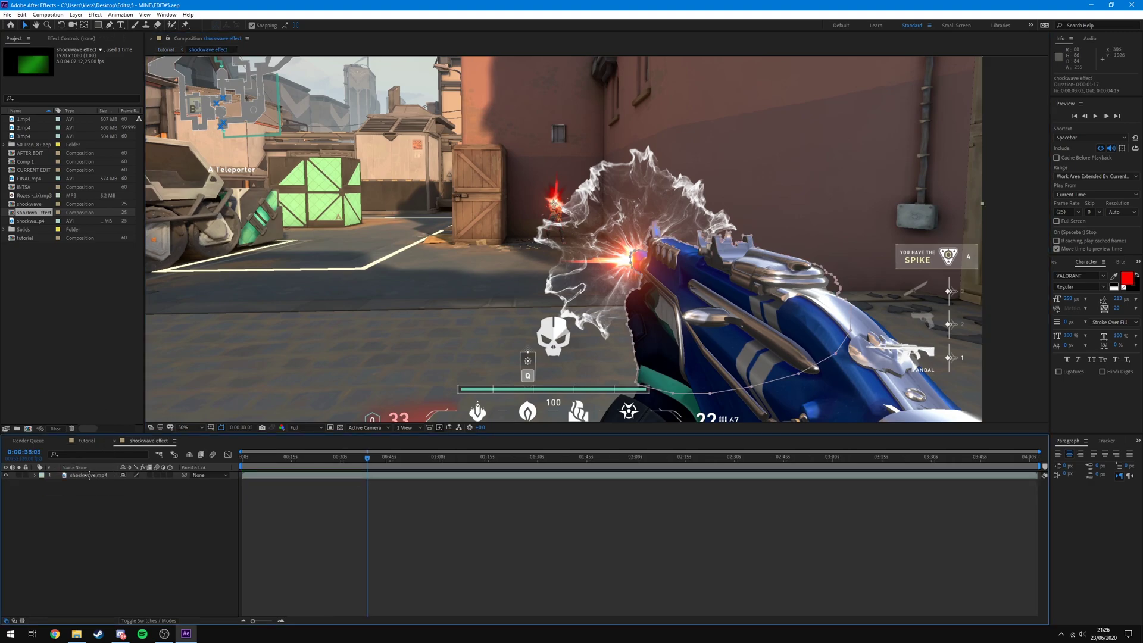
pyautogui.click(372, 474)
pyautogui.rightClick(373, 472)
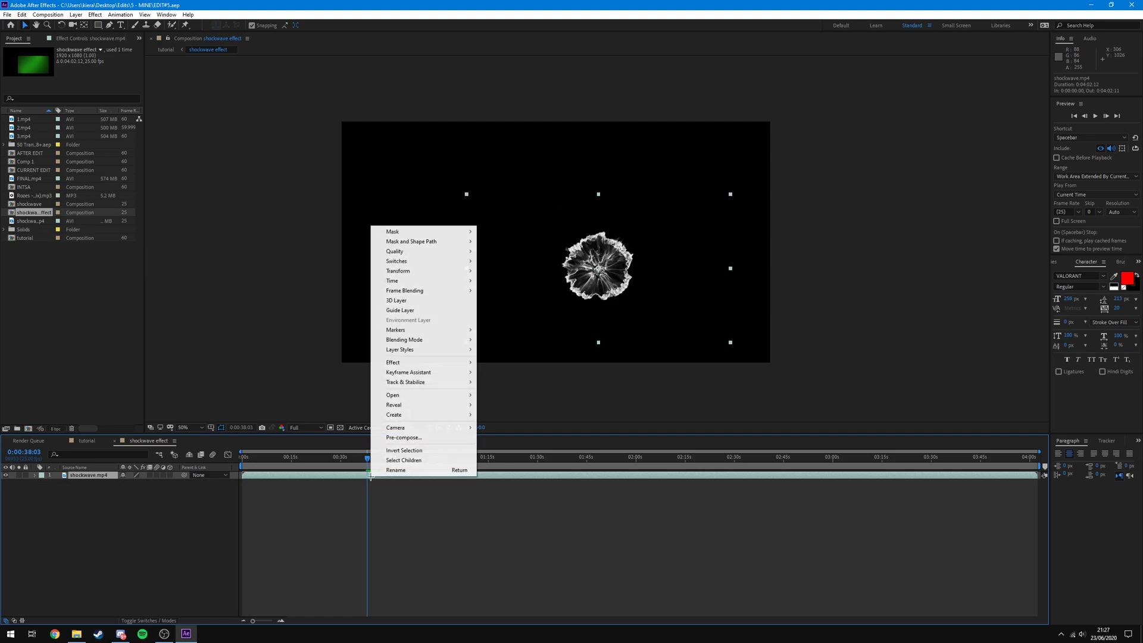
pyautogui.moveTo(428, 279)
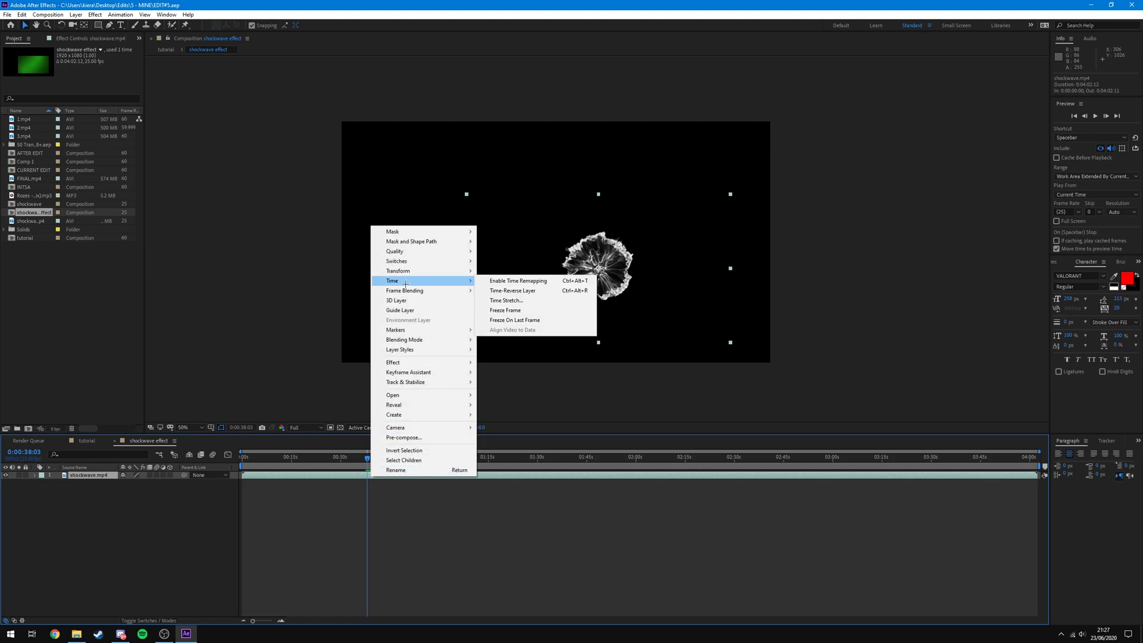
pyautogui.click(506, 300)
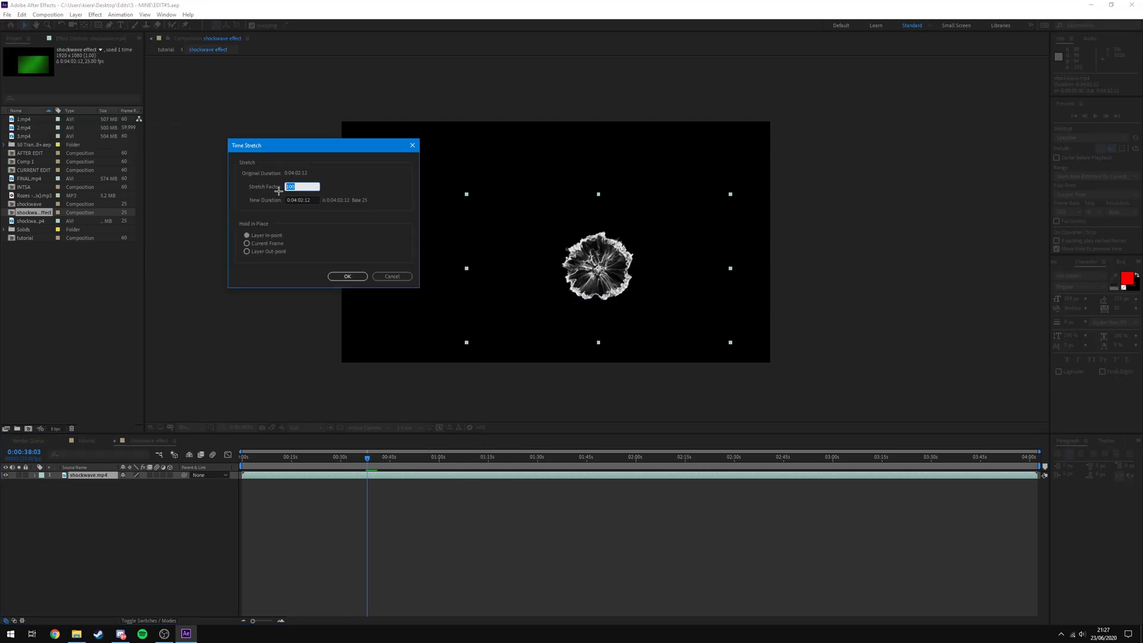
pyautogui.click(299, 186)
pyautogui.moveTo(298, 187); pyautogui.dragTo(278, 196)
pyautogui.press('Return')
# Step: Return to the tutorial composition and scrub through the shockwave to check its speed
pyautogui.click(87, 440)
pyautogui.moveTo(348, 460); pyautogui.dragTo(324, 459)
pyautogui.press(',')
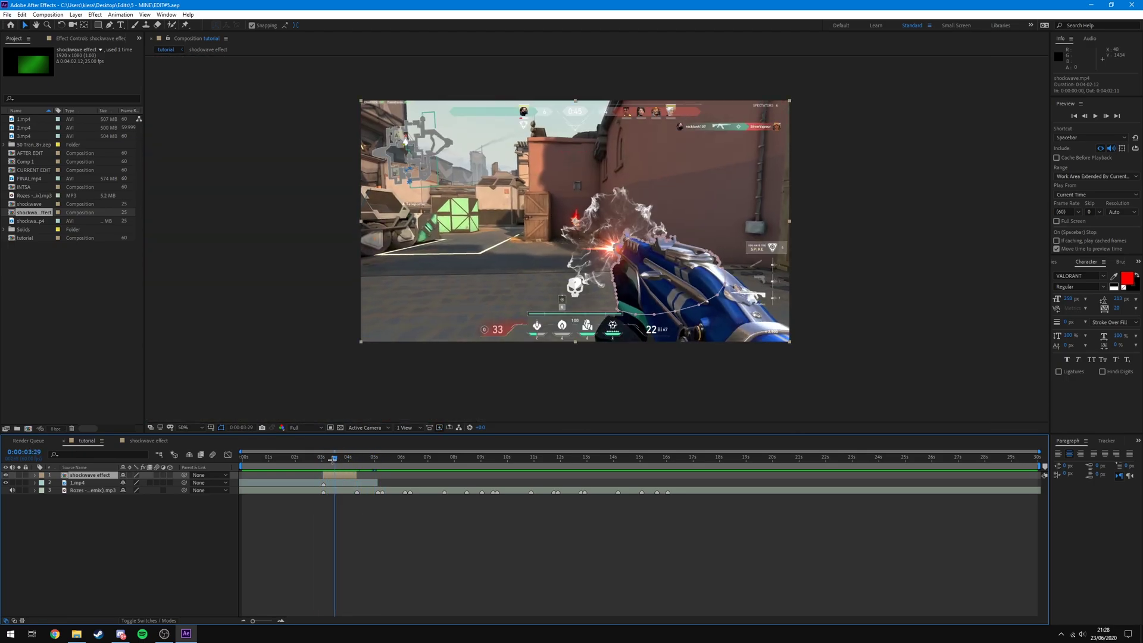
# Step: Check the Time Stretch settings of the shockwave.mp4 layer inside the shockwave effect composition, leave them unchanged and return to the tutorial composition
pyautogui.doubleClick(82, 475)
pyautogui.rightClick(92, 474)
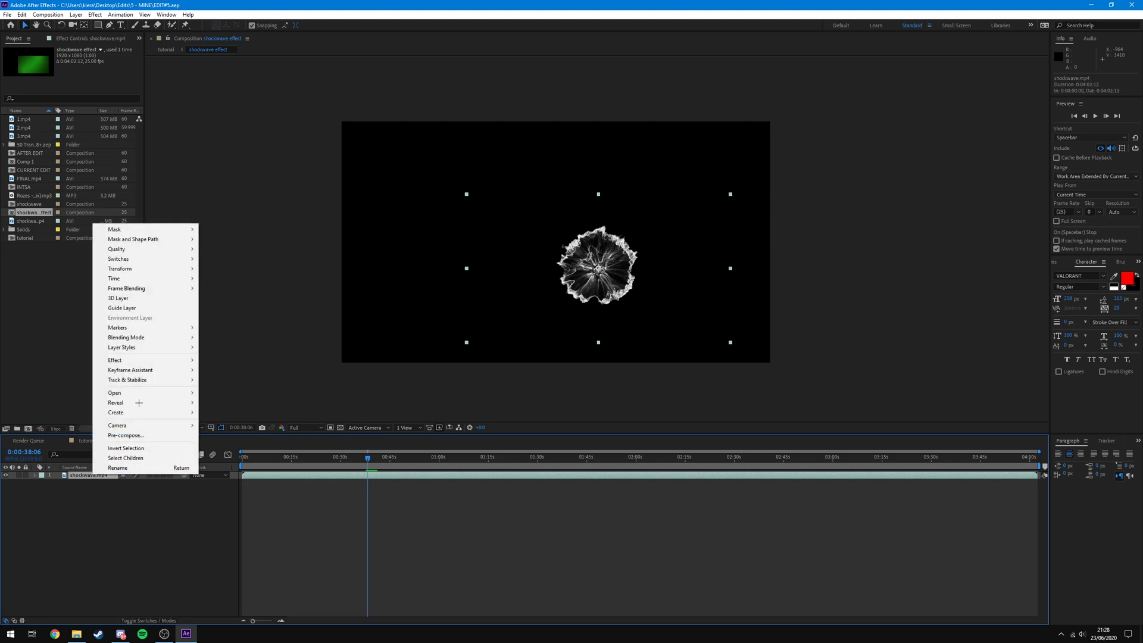
pyautogui.moveTo(179, 278)
pyautogui.click(252, 297)
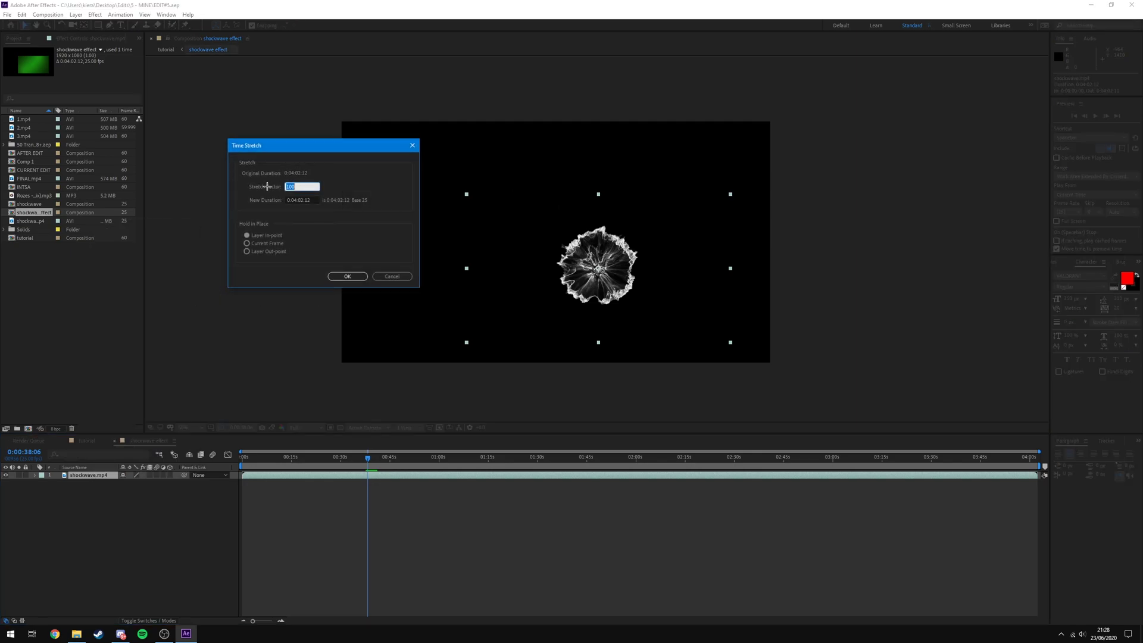
pyautogui.click(385, 275)
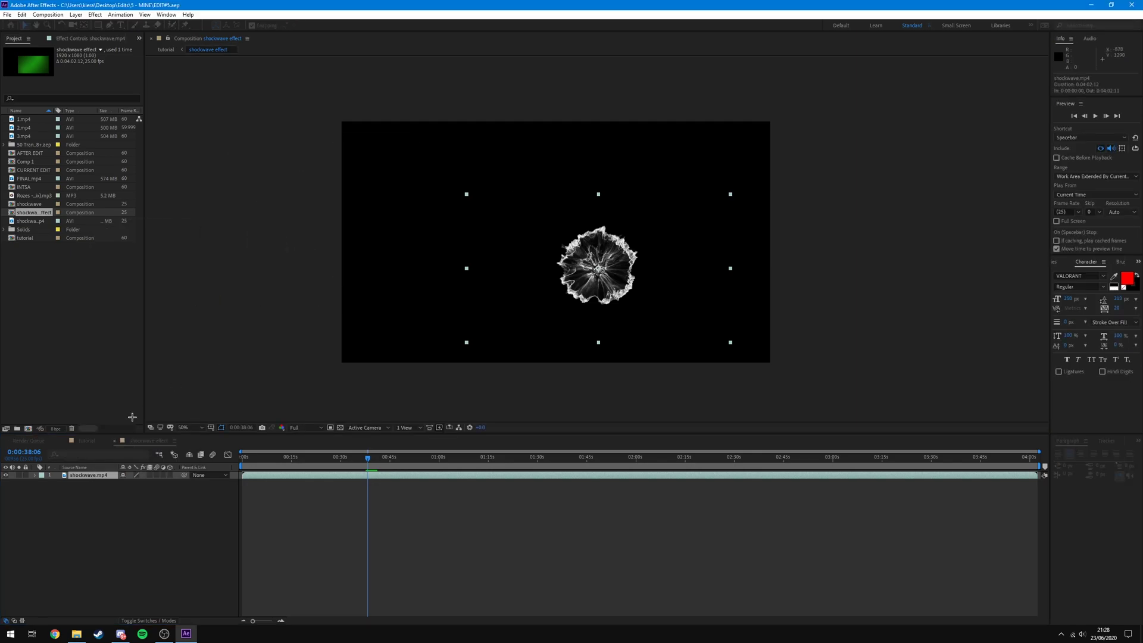
pyautogui.click(86, 440)
# Step: Find the Hue/Saturation effect by searching for "hue" and apply it to the shockwave effect layer, with the playhead at 0:00:03:36
pyautogui.moveTo(335, 460)
pyautogui.mouseDown()
pyautogui.moveTo(308, 459)
pyautogui.moveTo(349, 459)
pyautogui.moveTo(316, 459)
pyautogui.moveTo(374, 475)
pyautogui.moveTo(324, 482)
pyautogui.moveTo(338, 458)
pyautogui.mouseUp()
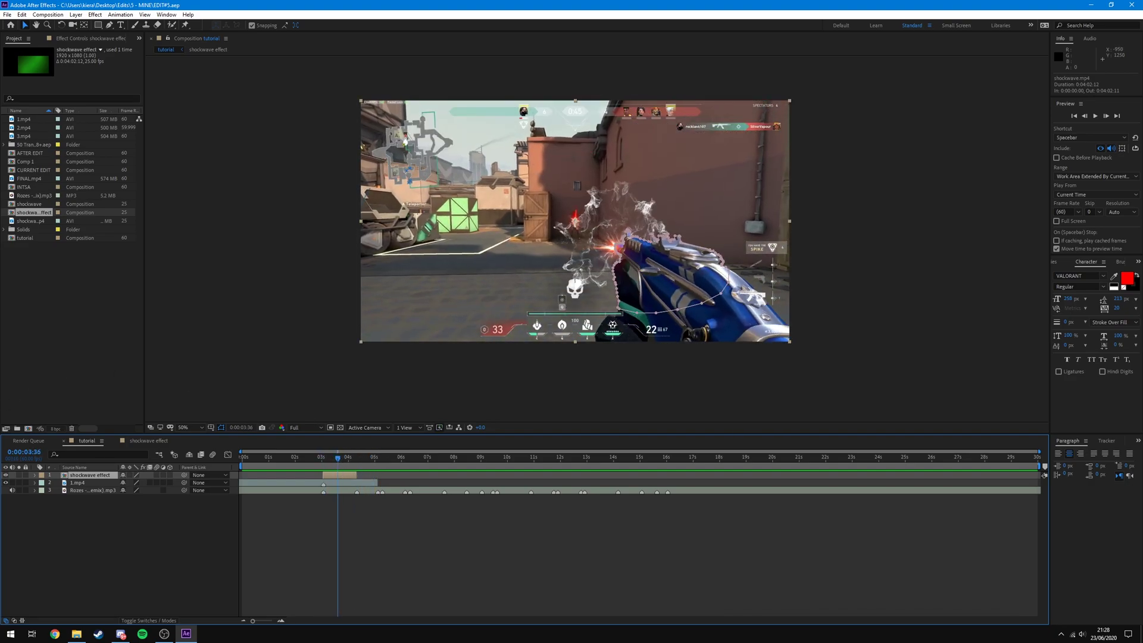
pyautogui.click(98, 475)
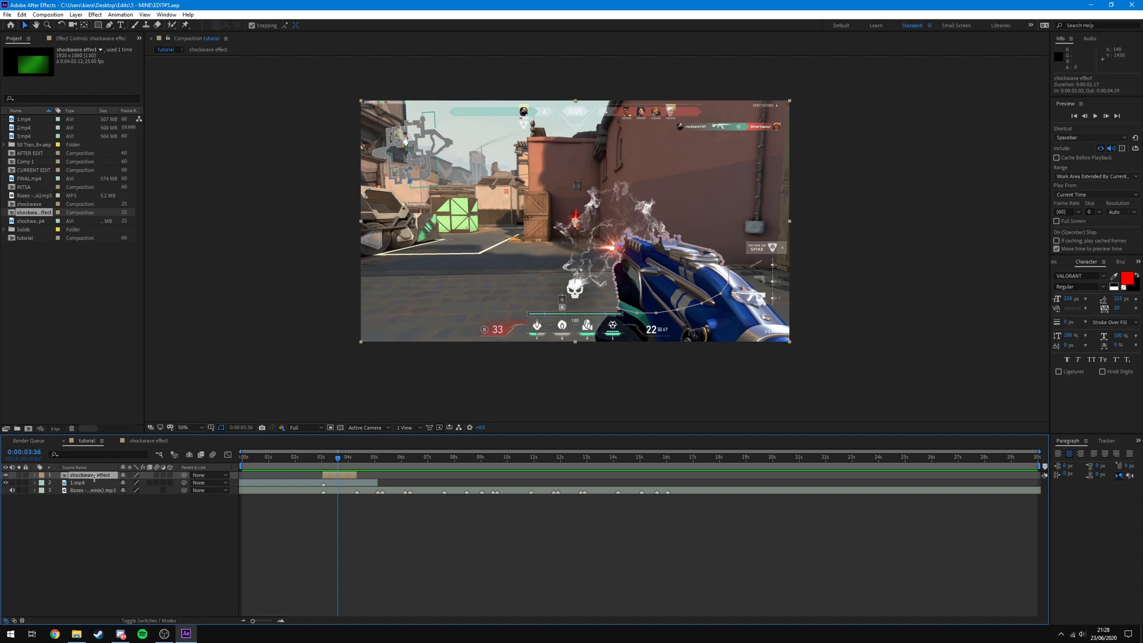
pyautogui.click(1137, 261)
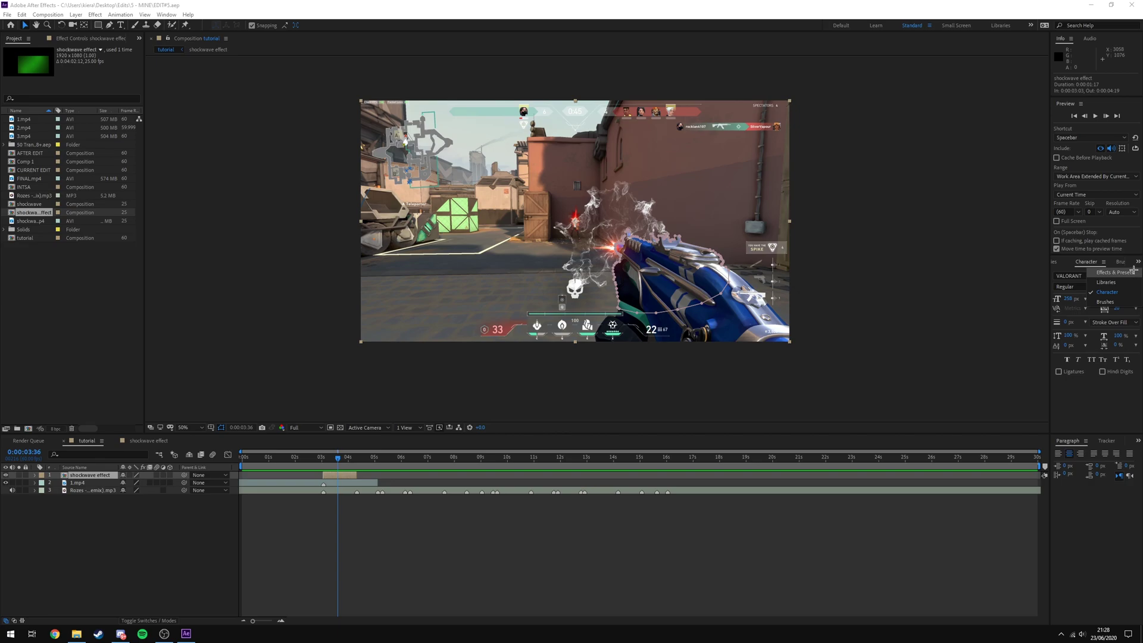
pyautogui.click(1113, 272)
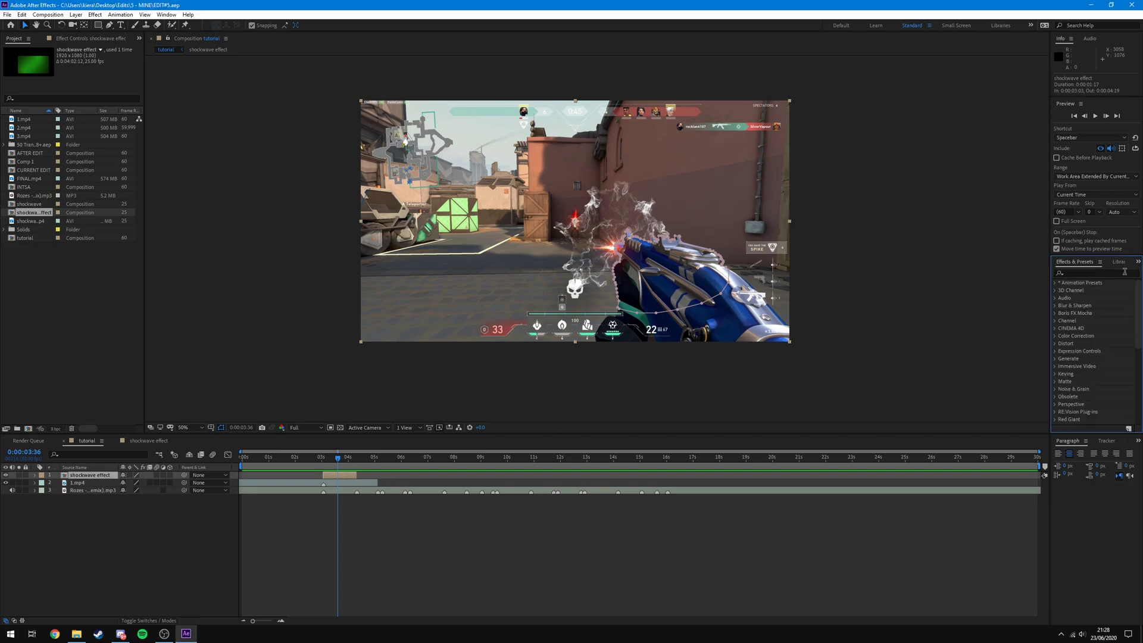
pyautogui.click(1092, 274)
pyautogui.write('hue')
pyautogui.click(1099, 330)
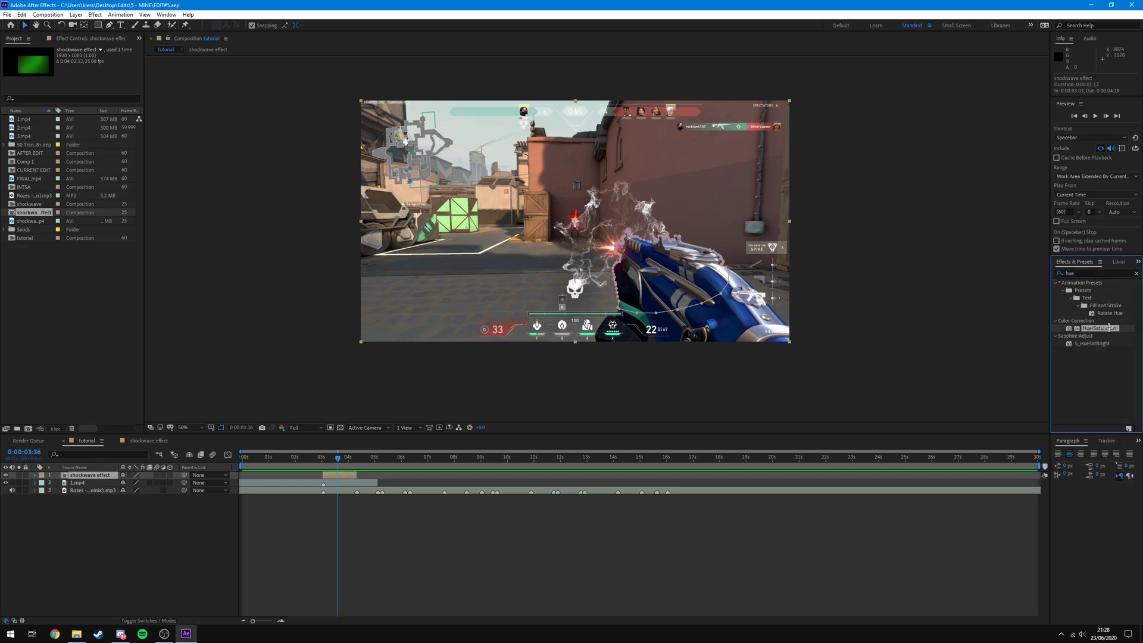
pyautogui.moveTo(1108, 327); pyautogui.dragTo(348, 336)
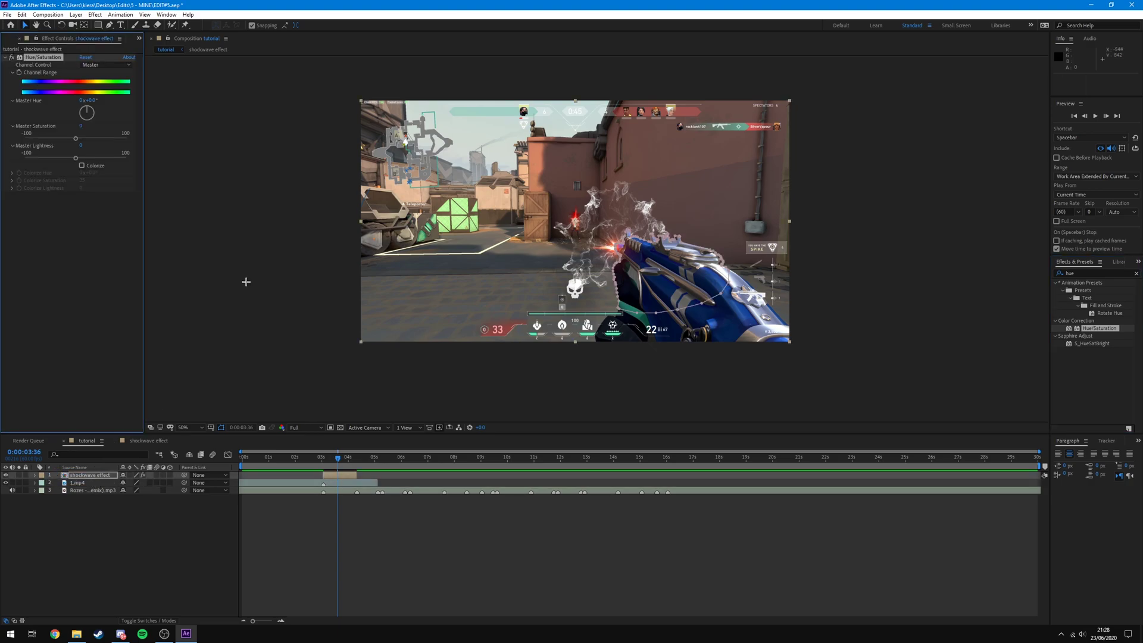
# Step: Tint the shockwave purple by enabling Colorize in Hue/Saturation, with Colorize Hue at about 291° and Colorize Saturation at about 31
pyautogui.click(81, 166)
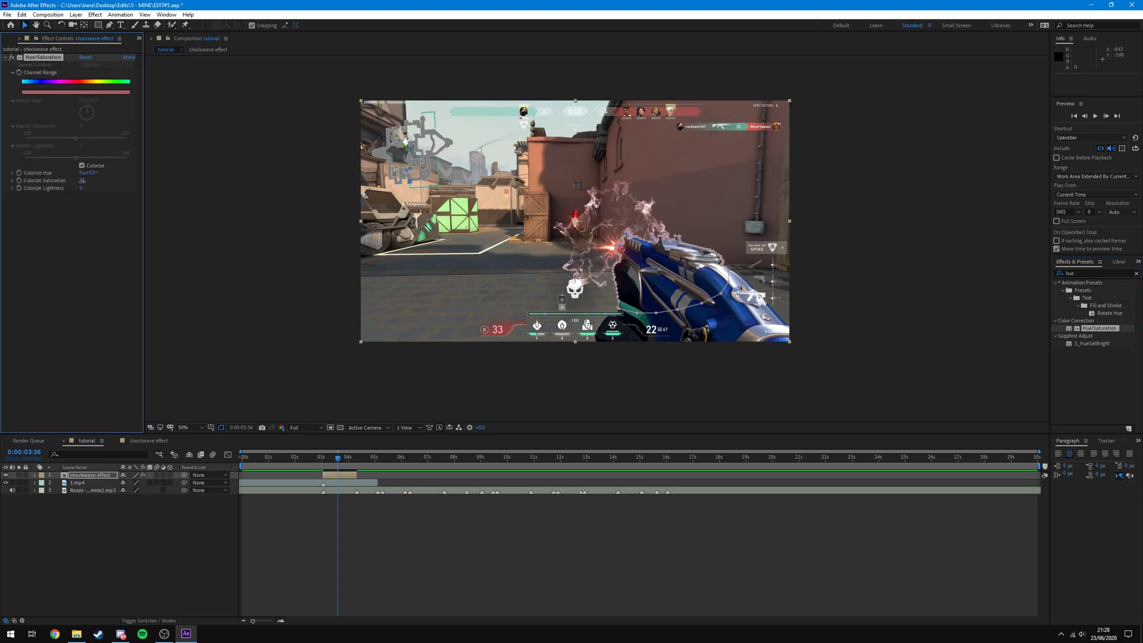
pyautogui.moveTo(83, 180); pyautogui.dragTo(100, 182)
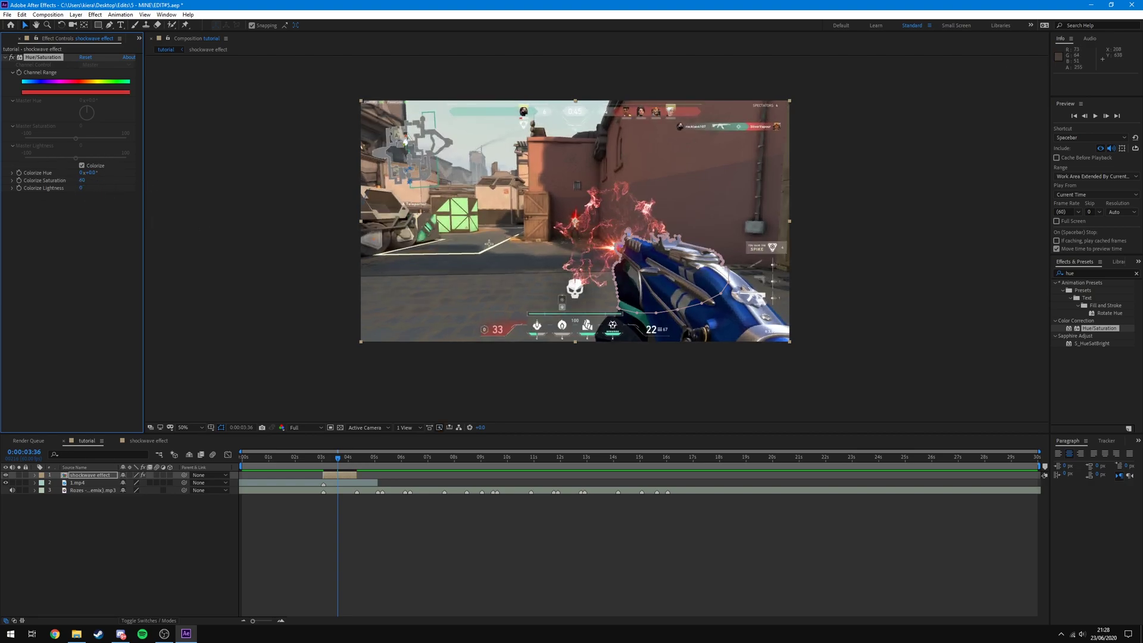
pyautogui.scroll(4, 548, 213)
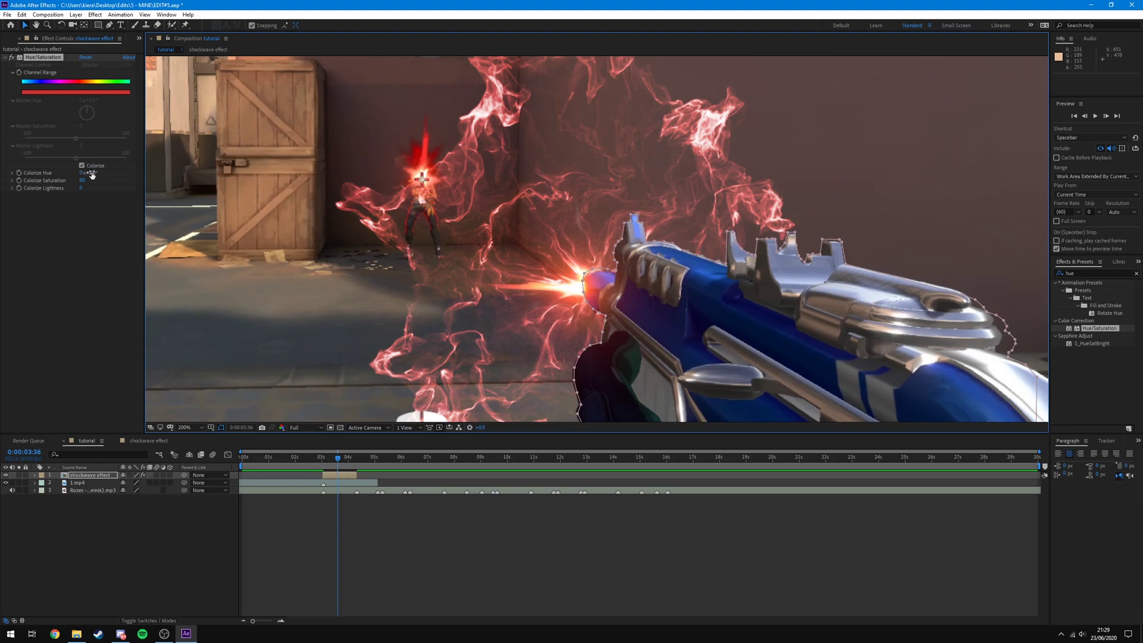
pyautogui.moveTo(91, 172); pyautogui.dragTo(230, 184)
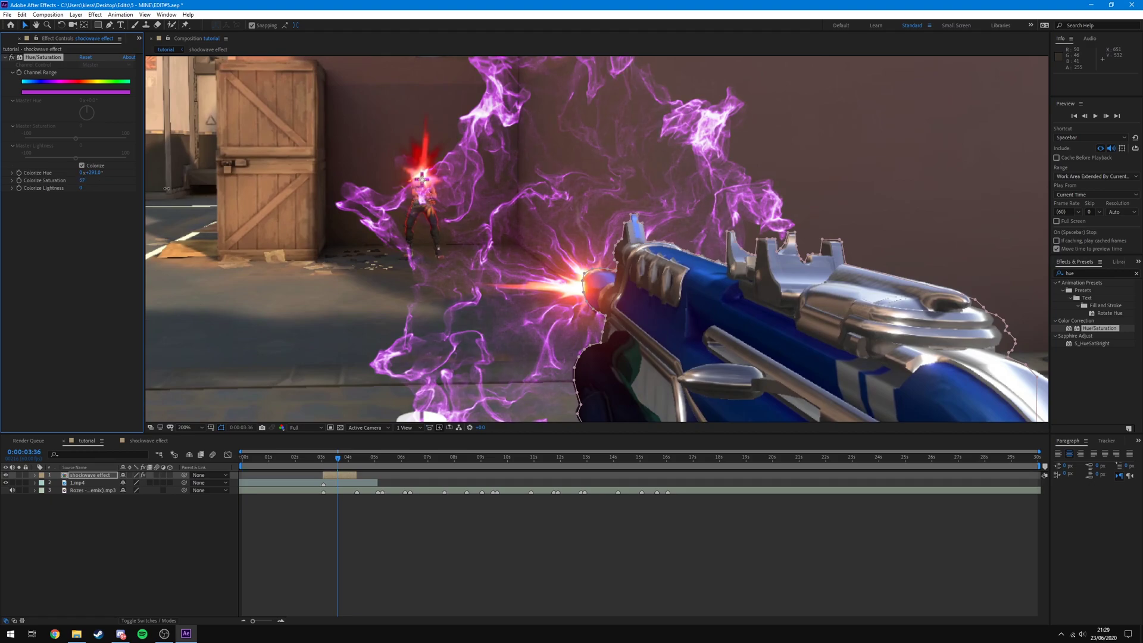
pyautogui.moveTo(92, 180); pyautogui.dragTo(75, 189)
pyautogui.scroll(-2, 515, 297)
# Step: Deselect the shockwave layer and preview the tutorial composition from the start through the end of the gameplay clip
pyautogui.click(452, 518)
pyautogui.moveTo(338, 462); pyautogui.dragTo(187, 490)
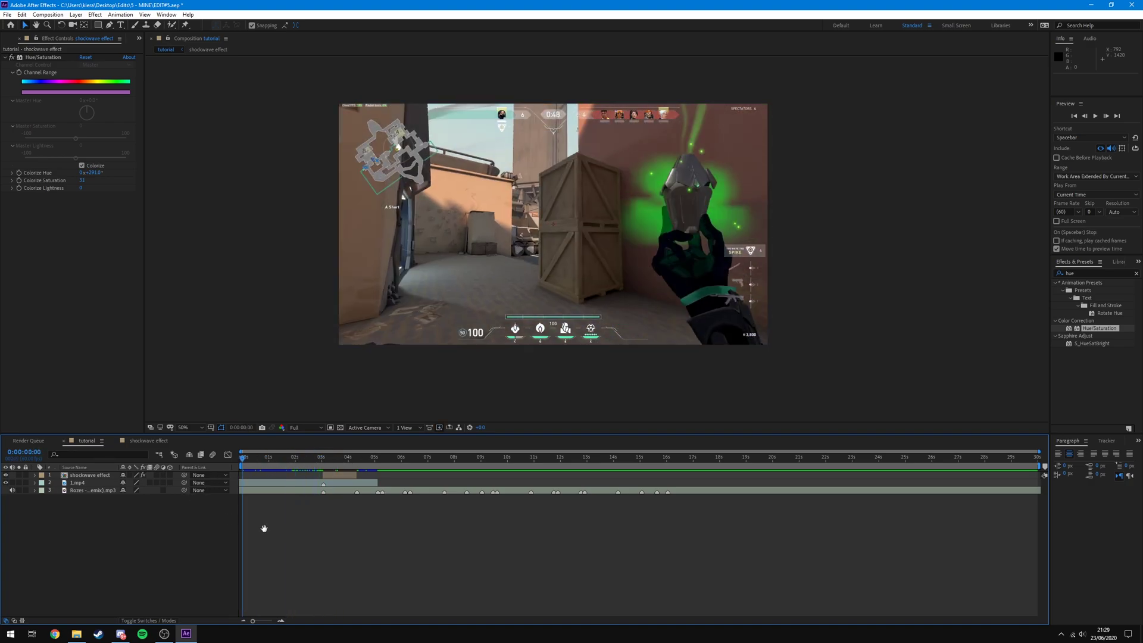
pyautogui.press('space')
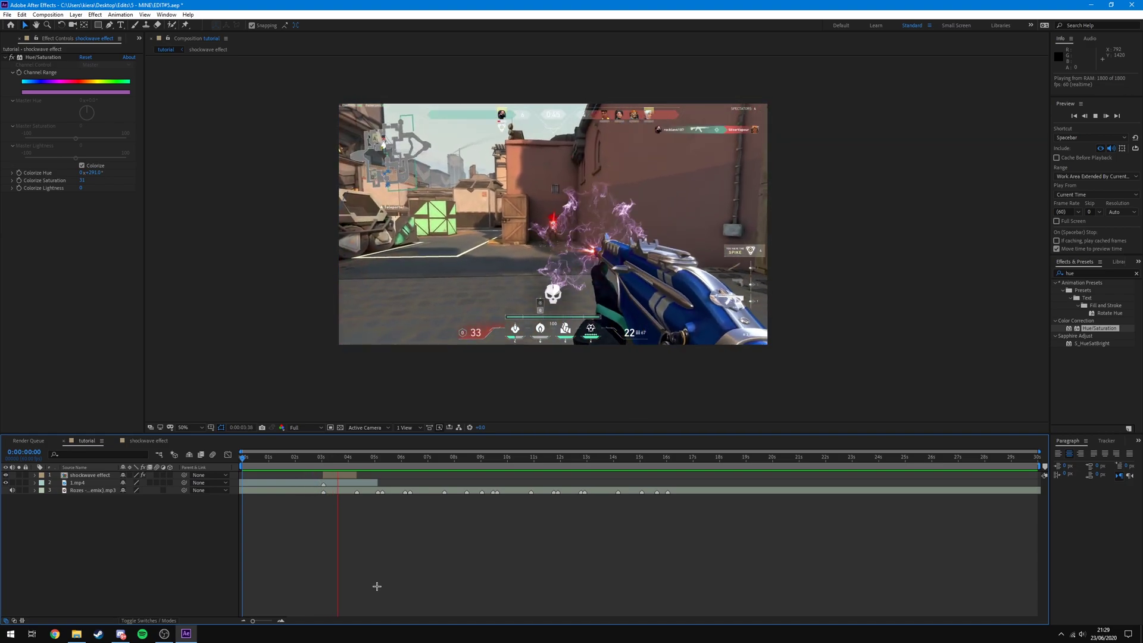
pyautogui.press('space')
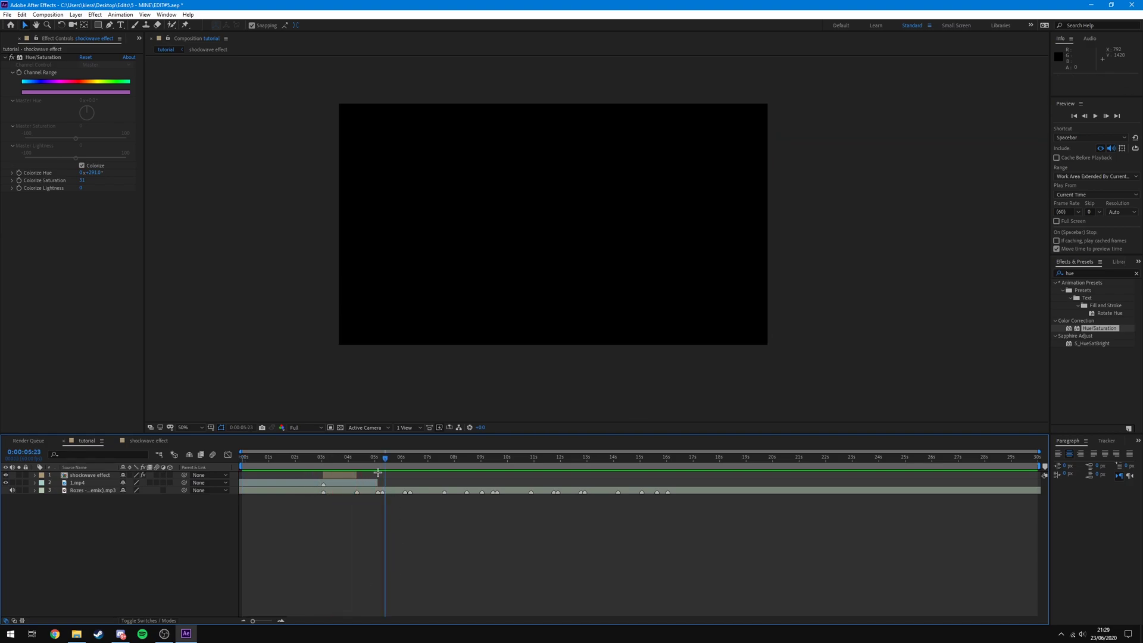
# Step: Examine the purple shockwave and its masked edge around the gun up close at 0:00:03:21
pyautogui.moveTo(369, 457); pyautogui.dragTo(331, 457)
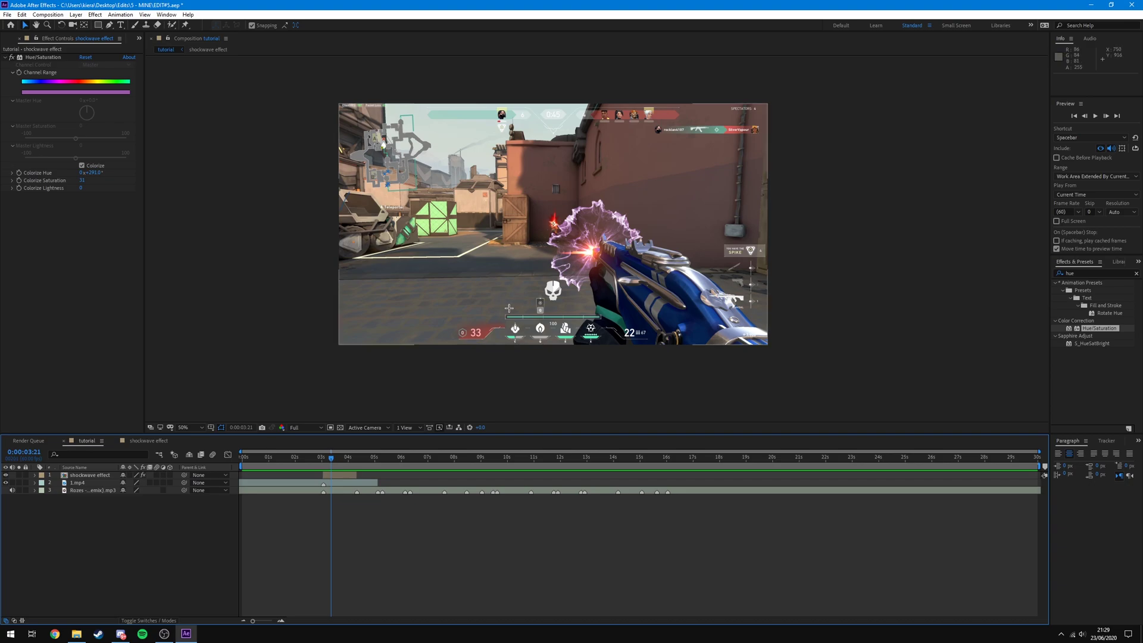
pyautogui.scroll(4, 645, 238)
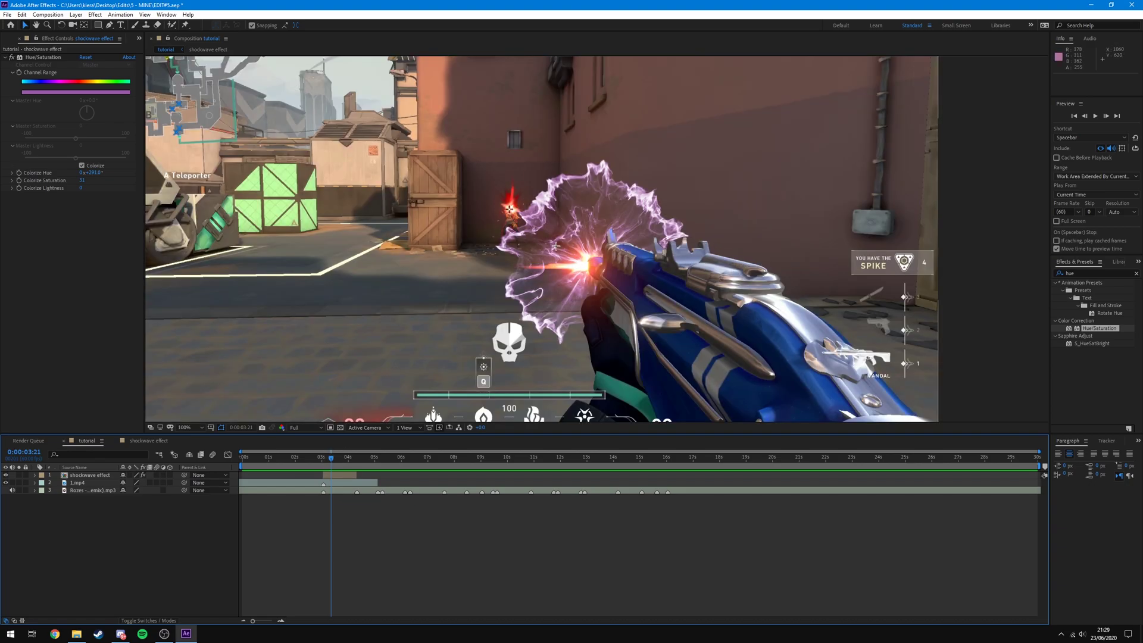
pyautogui.press('v')
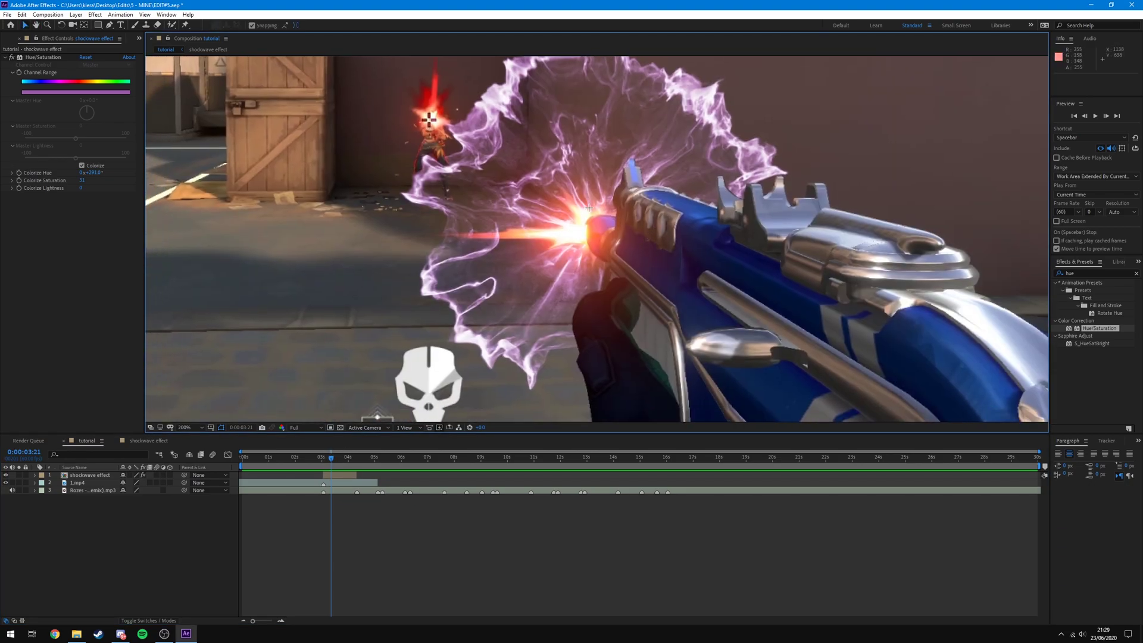
pyautogui.scroll(-2, 534, 223)
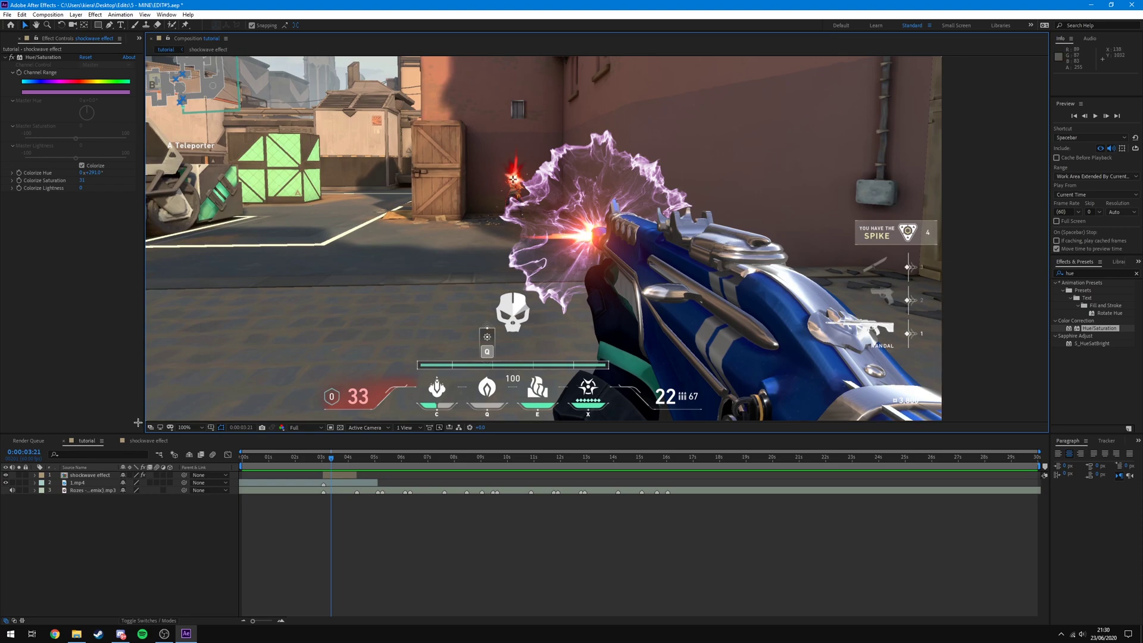
pyautogui.moveTo(330, 358); pyautogui.dragTo(343, 380)
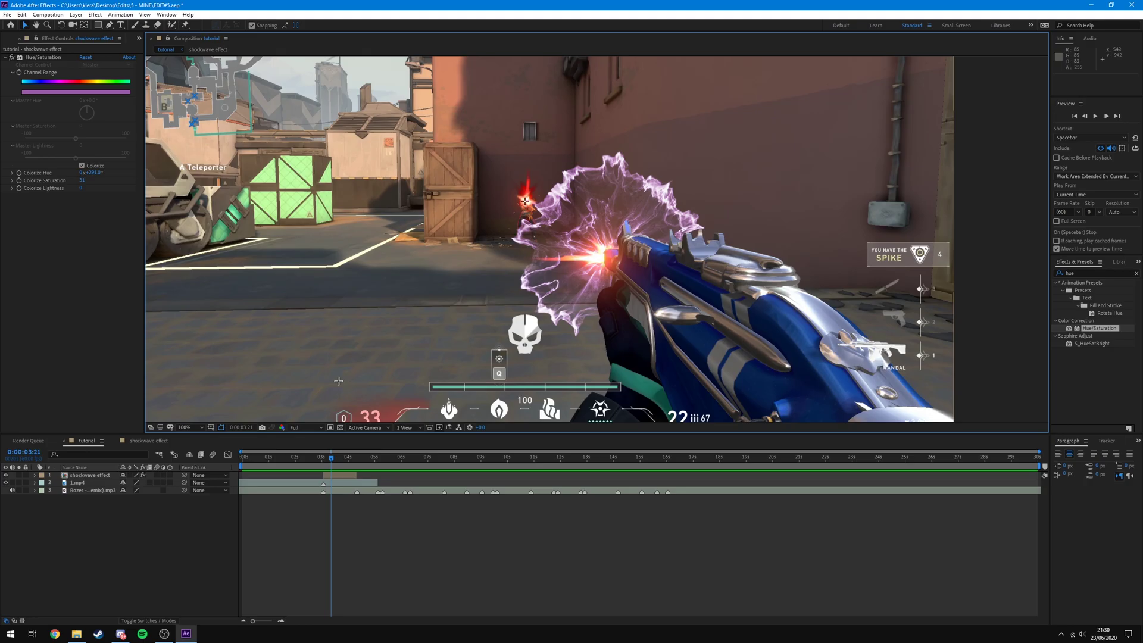
pyautogui.press(',')
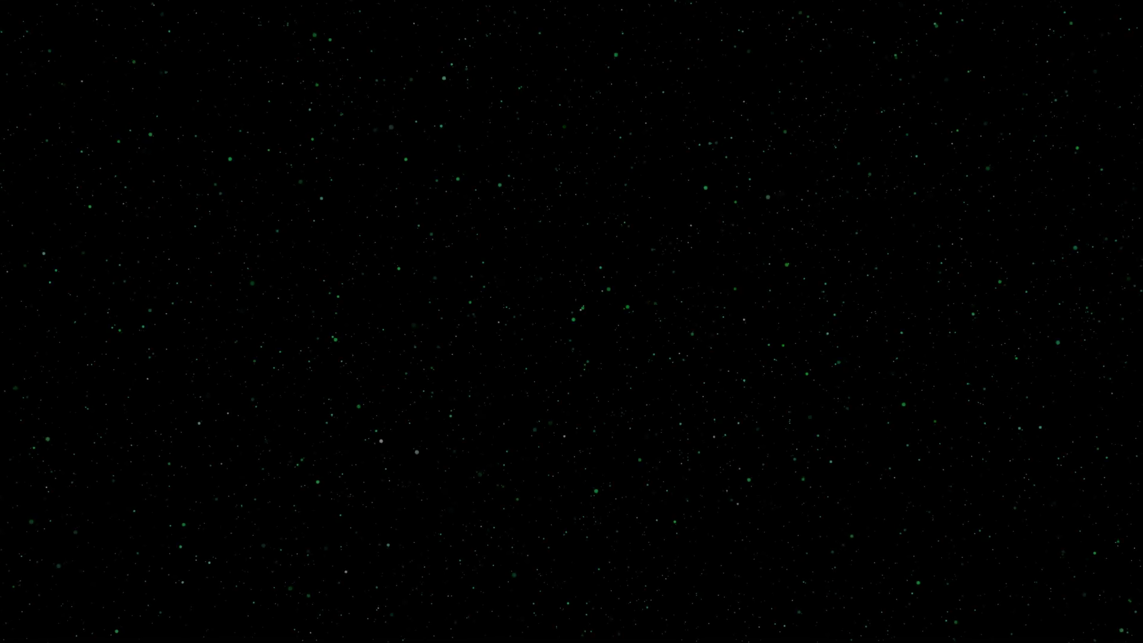